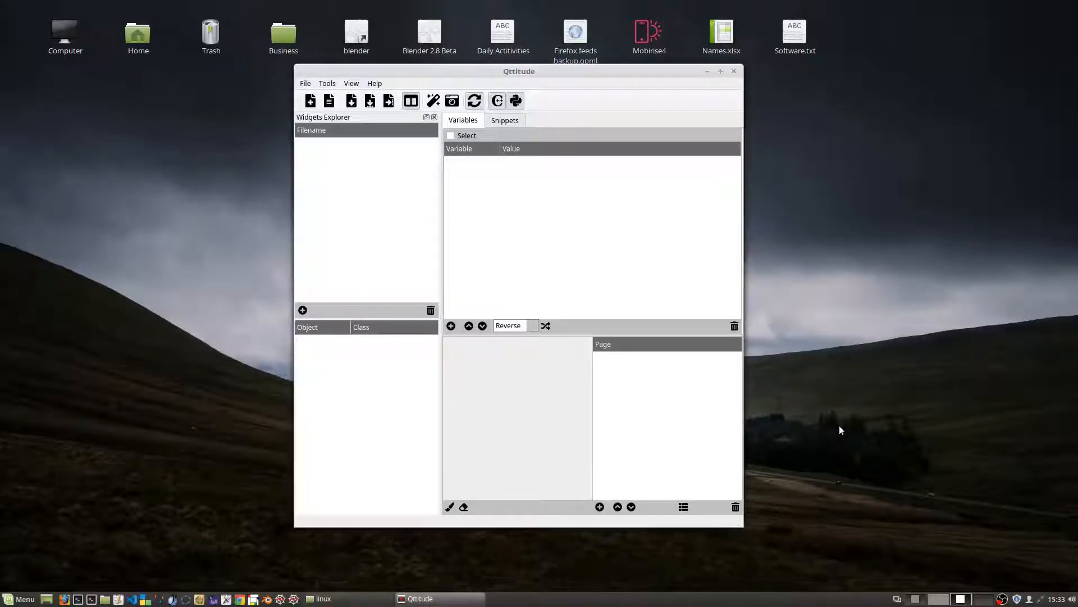
- Load all seven .ui files, formbuttons.ui through mainwindow.ui, from the example-2 folder into the Widgets Explorer
{"action": "left_click", "coordinate": [302, 311]}
{"action": "double_click", "coordinate": [433, 160]}
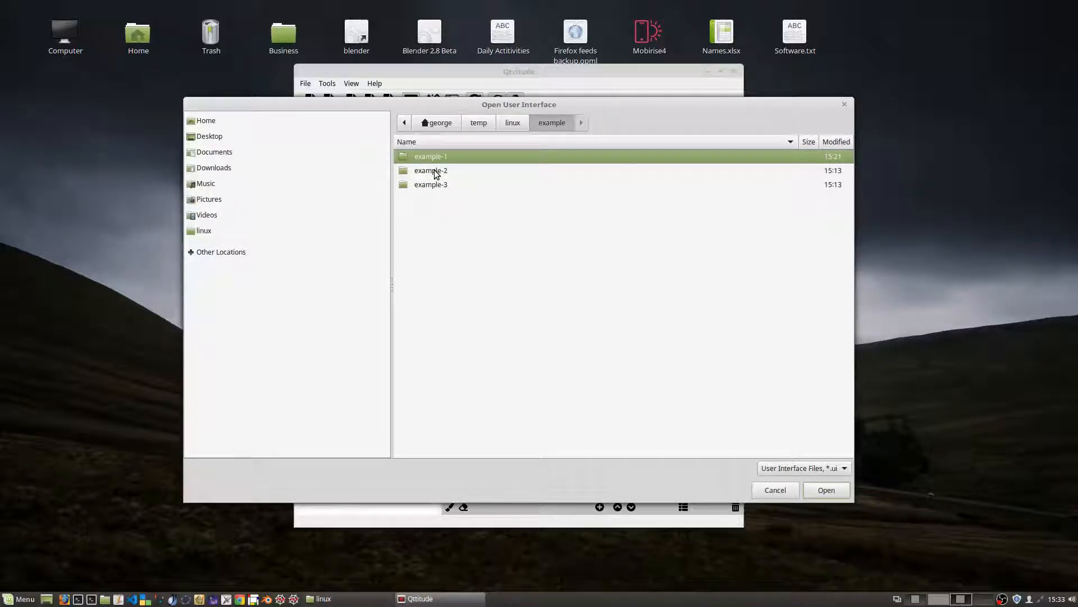
{"action": "double_click", "coordinate": [436, 172]}
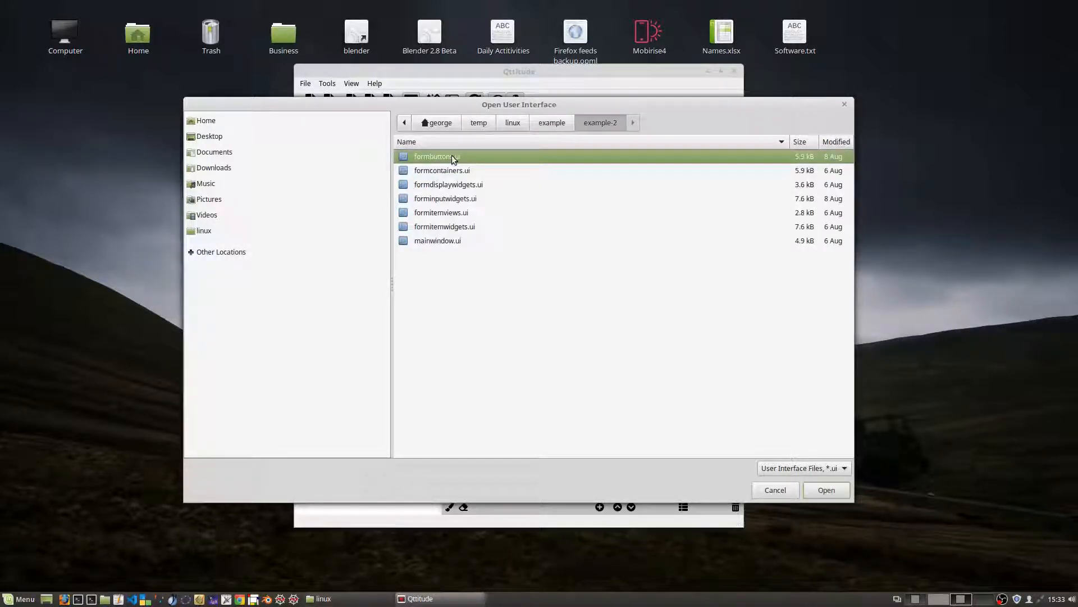
{"action": "left_click", "coordinate": [442, 241], "text": "shift"}
{"action": "left_click", "coordinate": [838, 487]}
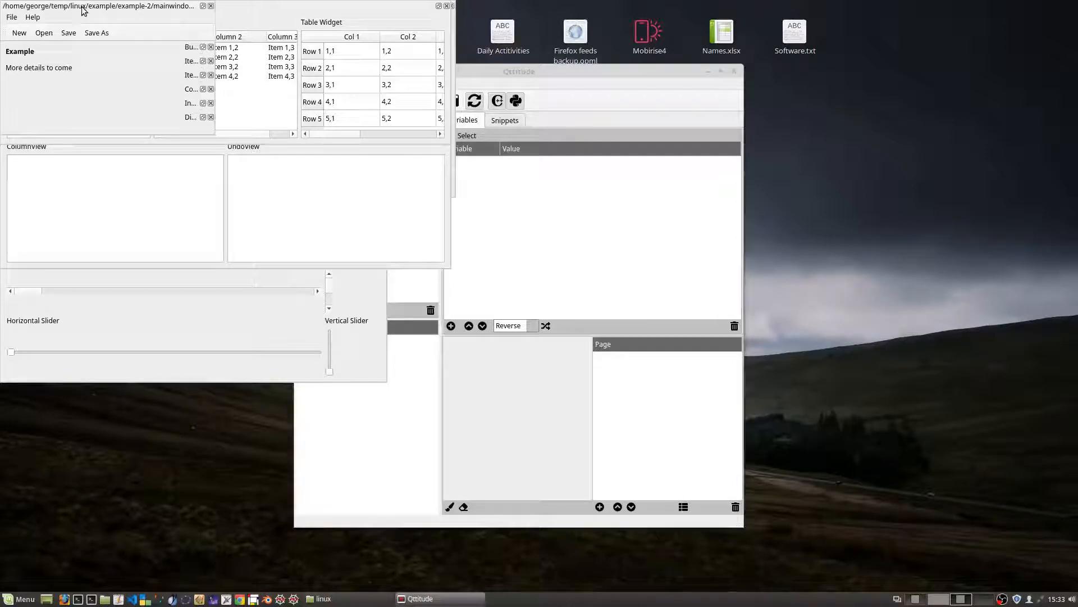
- Move the mainwindow.ui preview aside and close every other form preview except formbuttons.ui
{"action": "left_click_drag", "start_coordinate": [82, 10], "coordinate": [833, 28]}
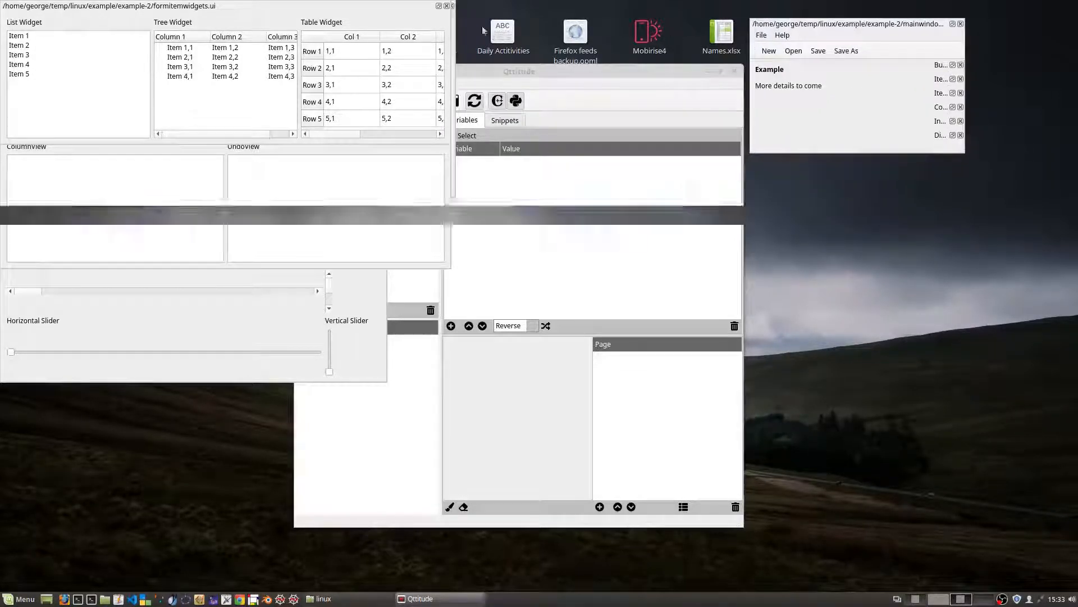
{"action": "left_click", "coordinate": [449, 6]}
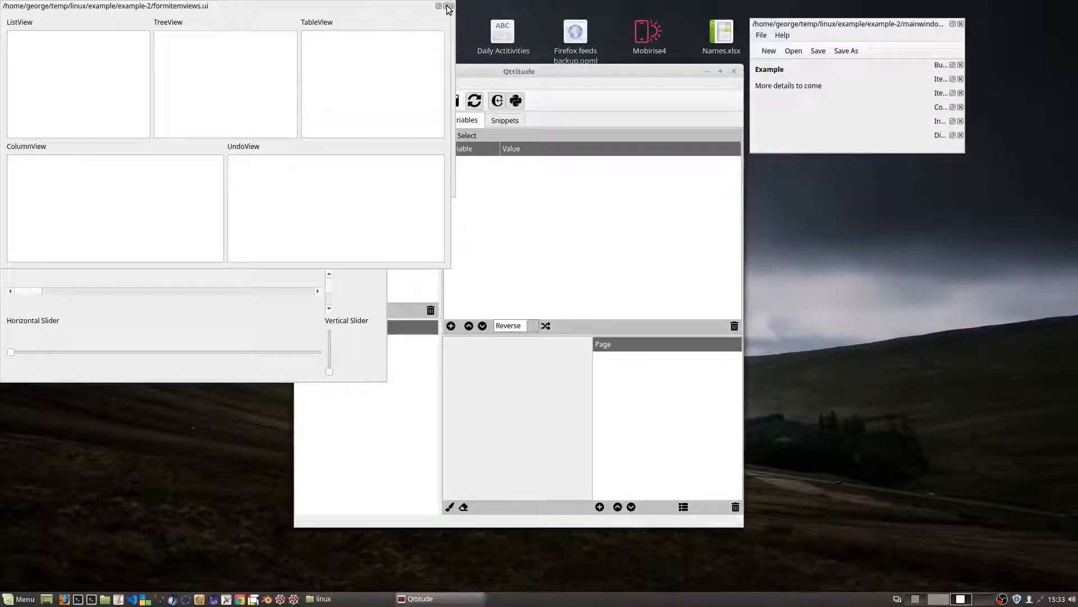
{"action": "left_click", "coordinate": [450, 7]}
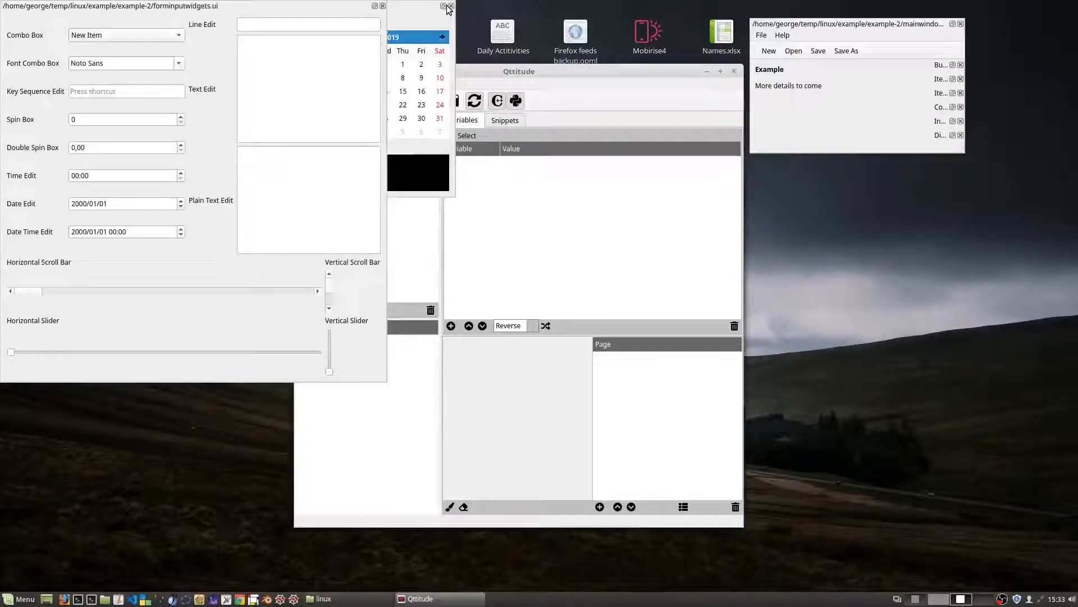
{"action": "left_click", "coordinate": [382, 6]}
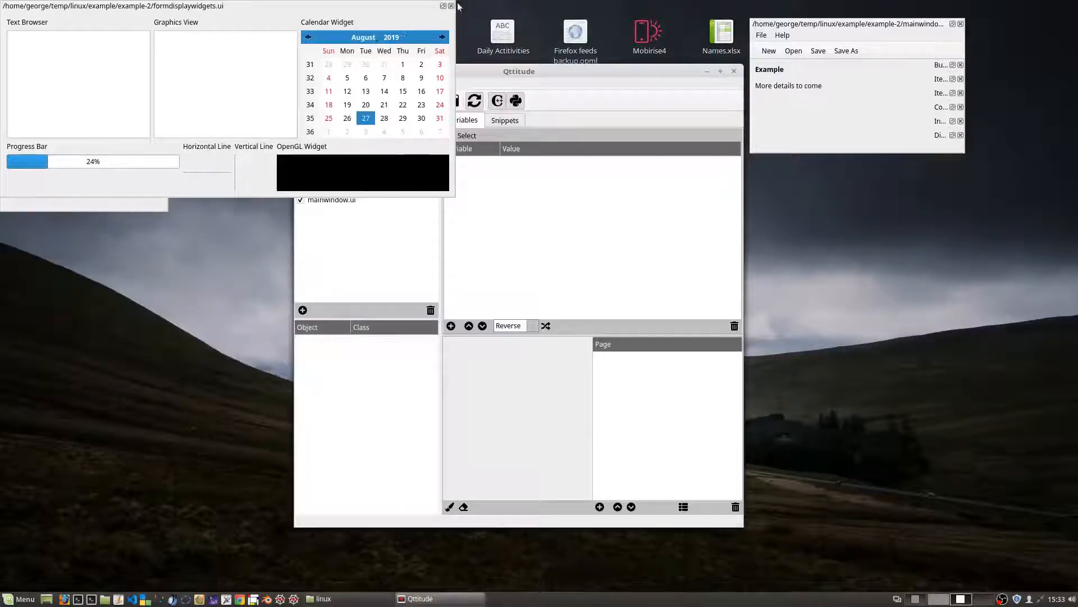
{"action": "left_click", "coordinate": [451, 7]}
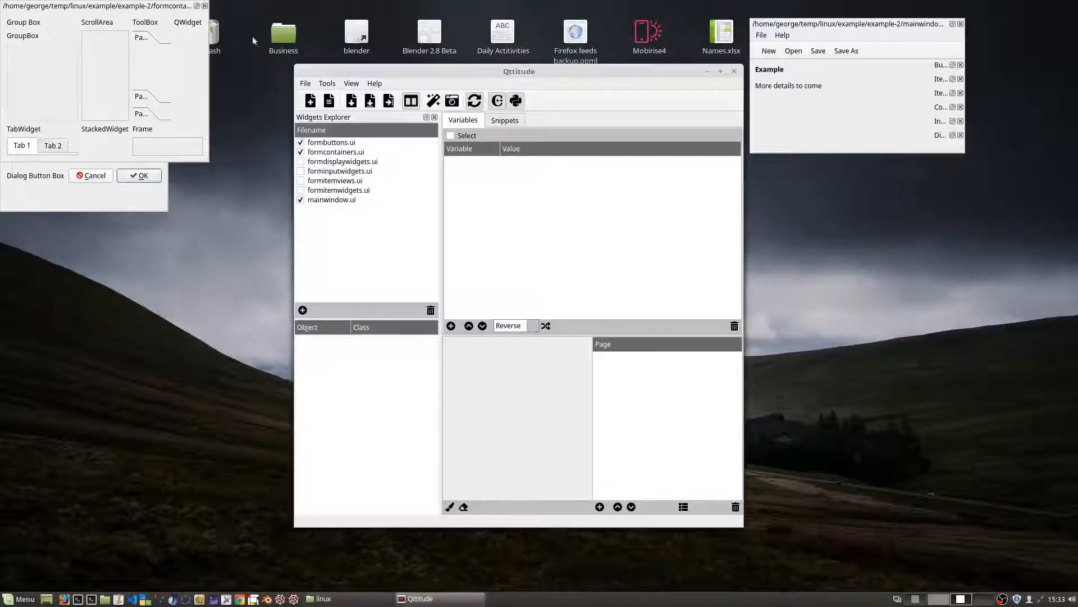
{"action": "left_click", "coordinate": [204, 6]}
- Arrange the mainwindow.ui and formbuttons.ui previews beside the main window, one above the other, and minimize the file manager window
{"action": "left_click_drag", "start_coordinate": [89, 6], "coordinate": [851, 174]}
{"action": "left_click_drag", "start_coordinate": [551, 75], "coordinate": [362, 66]}
{"action": "left_click_drag", "start_coordinate": [834, 24], "coordinate": [718, 25]}
{"action": "left_click", "coordinate": [617, 82]}
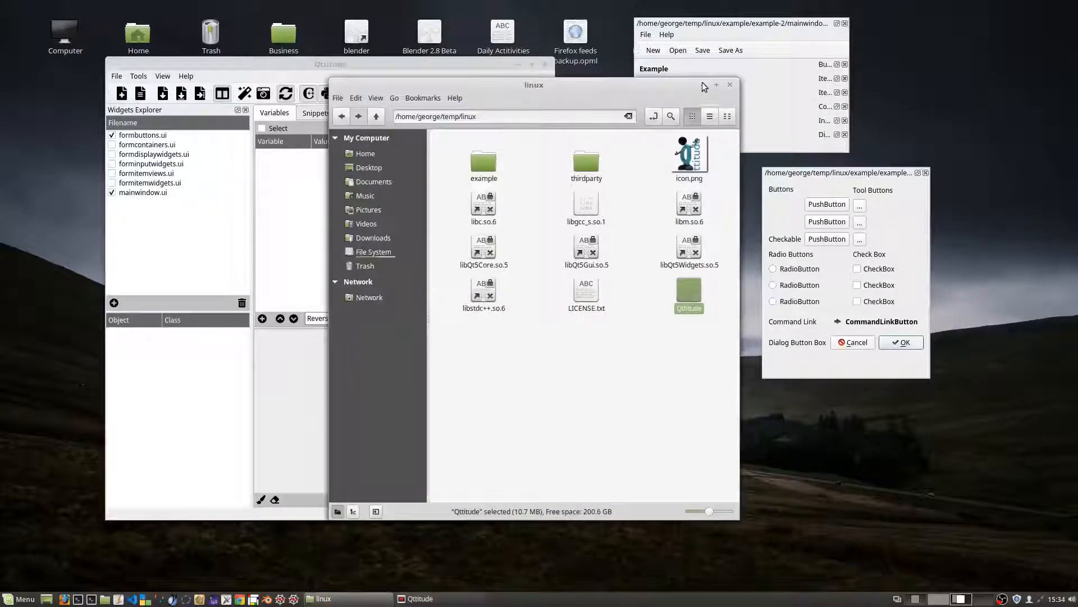
{"action": "left_click", "coordinate": [702, 82]}
{"action": "left_click_drag", "start_coordinate": [699, 27], "coordinate": [635, 66]}
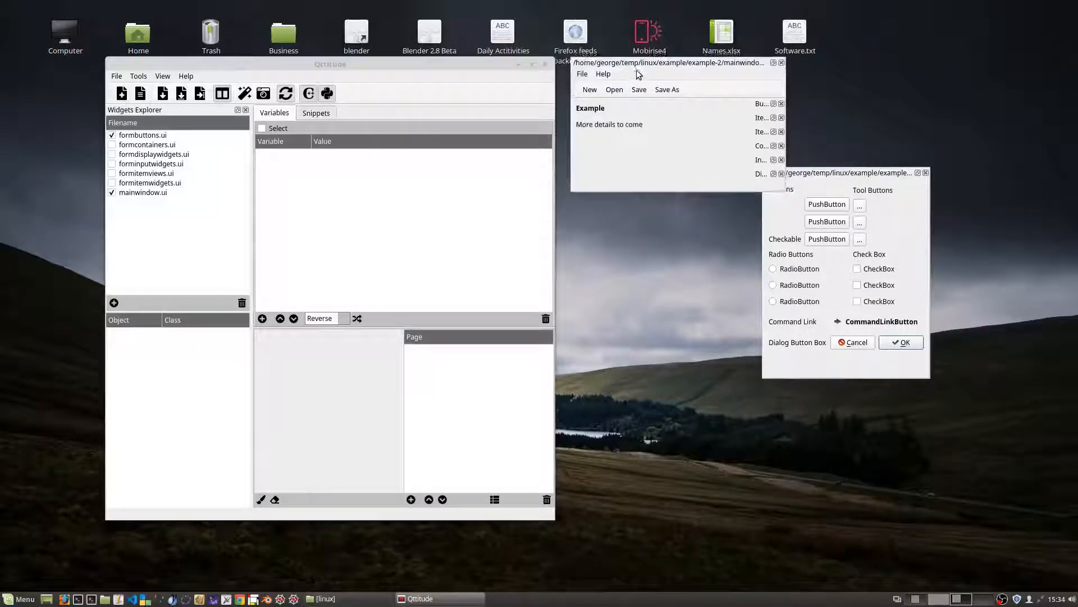
{"action": "left_click_drag", "start_coordinate": [869, 177], "coordinate": [669, 311]}
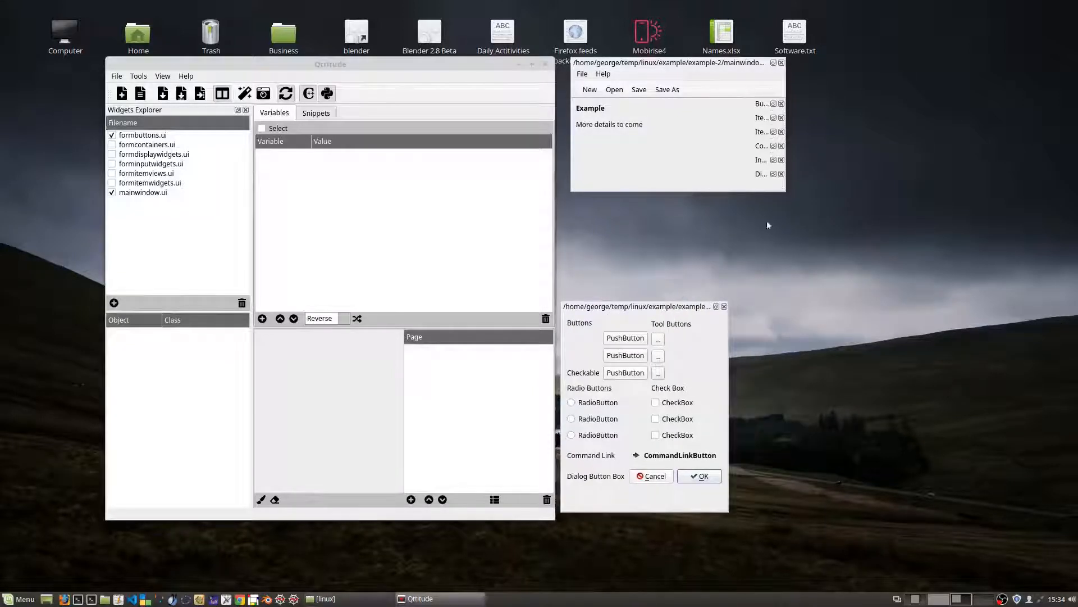
- Enlarge the mainwindow.ui preview, widen its dock column to show the full titles, and shift the formbuttons.ui preview slightly away from the main window
{"action": "left_click_drag", "start_coordinate": [785, 191], "coordinate": [958, 290]}
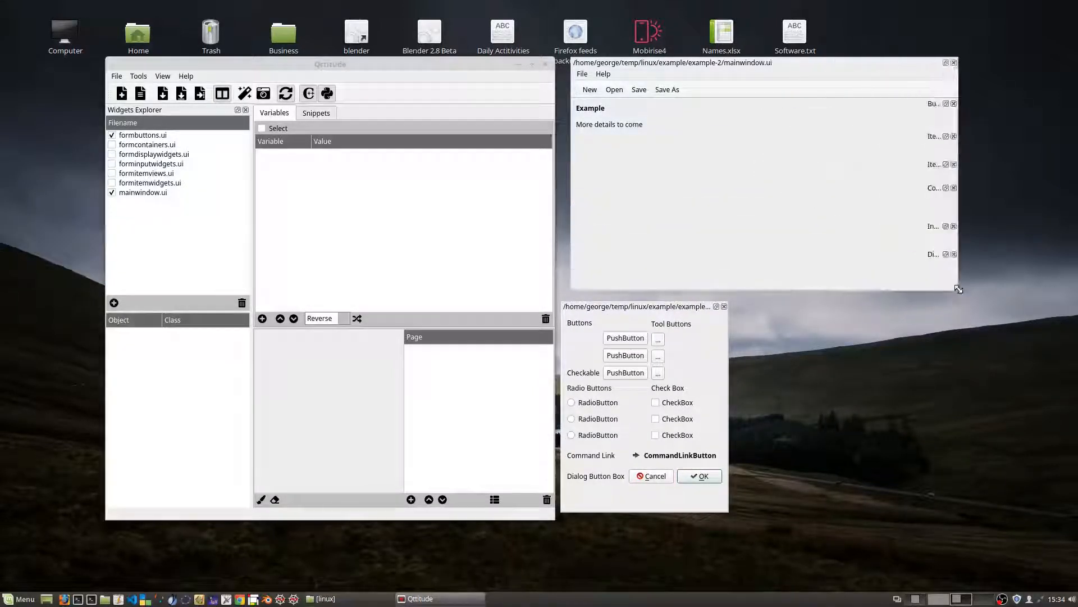
{"action": "left_click_drag", "start_coordinate": [921, 187], "coordinate": [783, 179]}
{"action": "left_click_drag", "start_coordinate": [669, 307], "coordinate": [692, 318]}
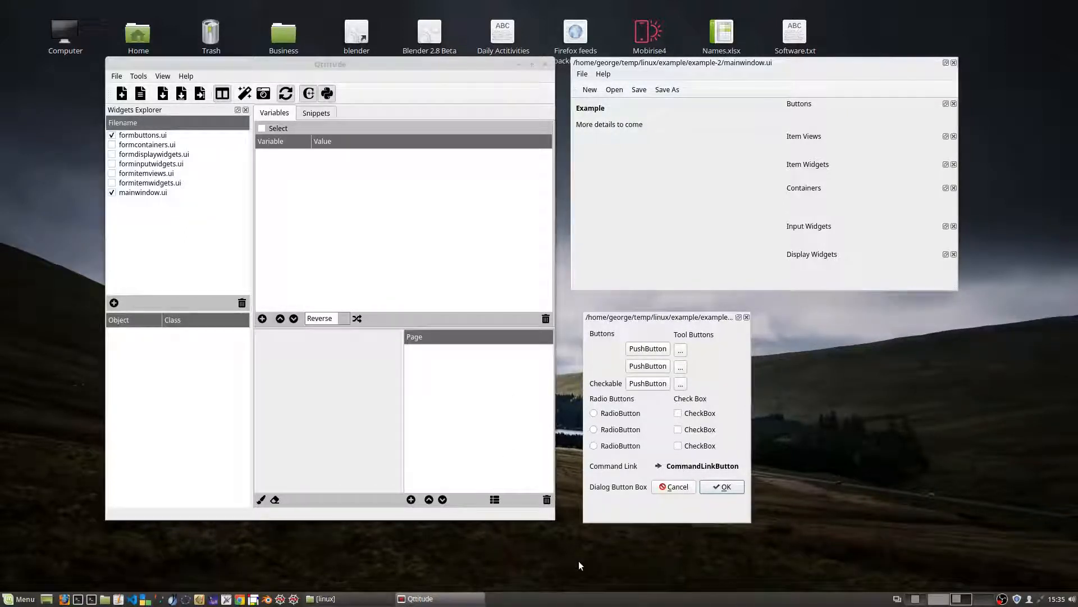
- Create the Windows, Menus and Toolbars, and Input Widgets pages with the Page Creator
{"action": "left_click", "coordinate": [494, 499]}
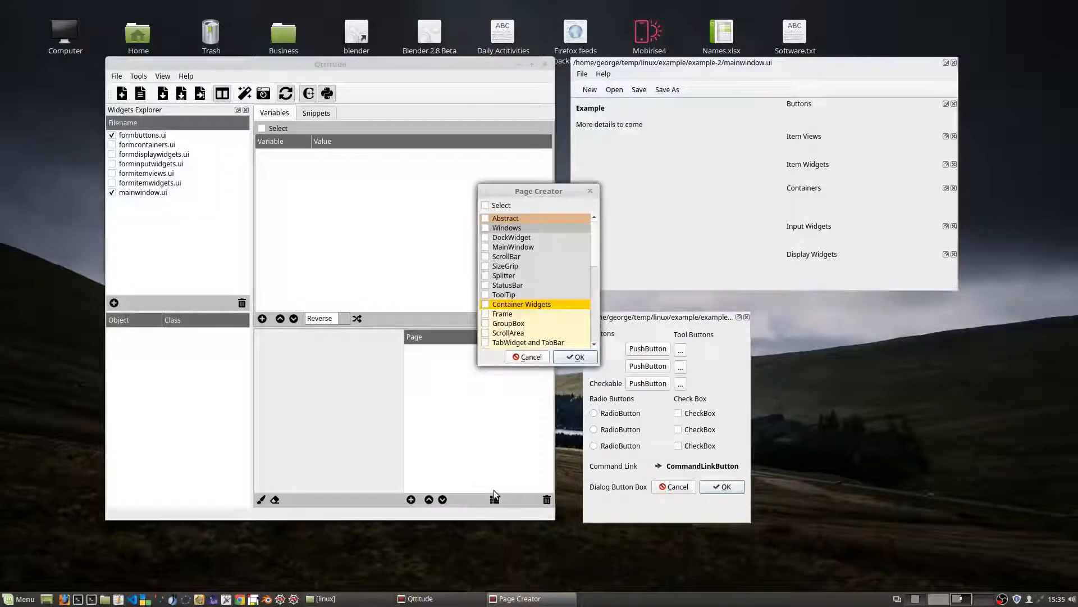
{"action": "left_click_drag", "start_coordinate": [499, 361], "coordinate": [527, 566]}
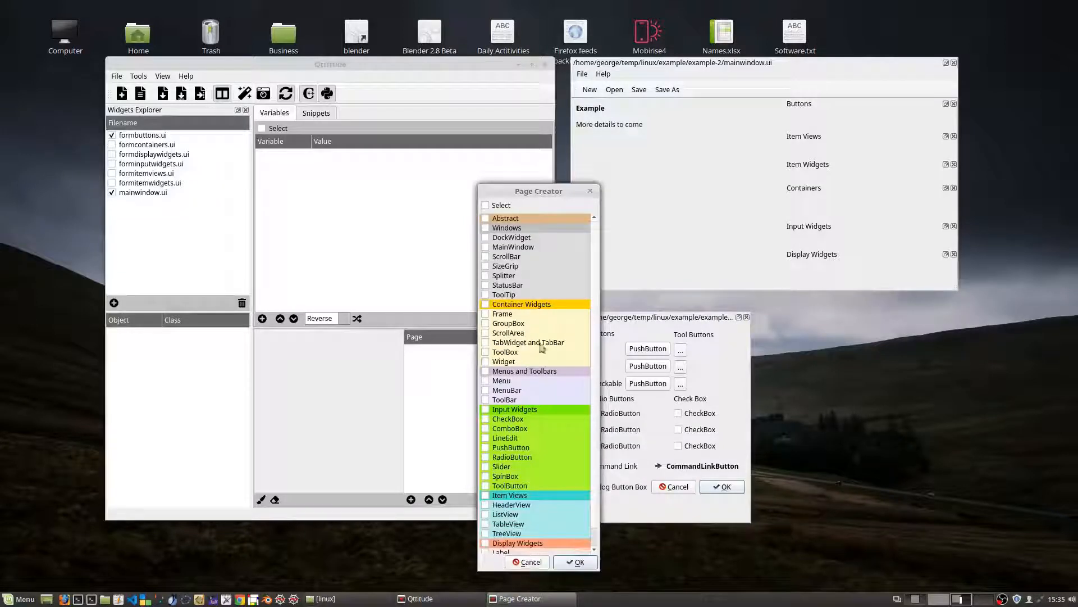
{"action": "left_click_drag", "start_coordinate": [544, 185], "coordinate": [552, 61]}
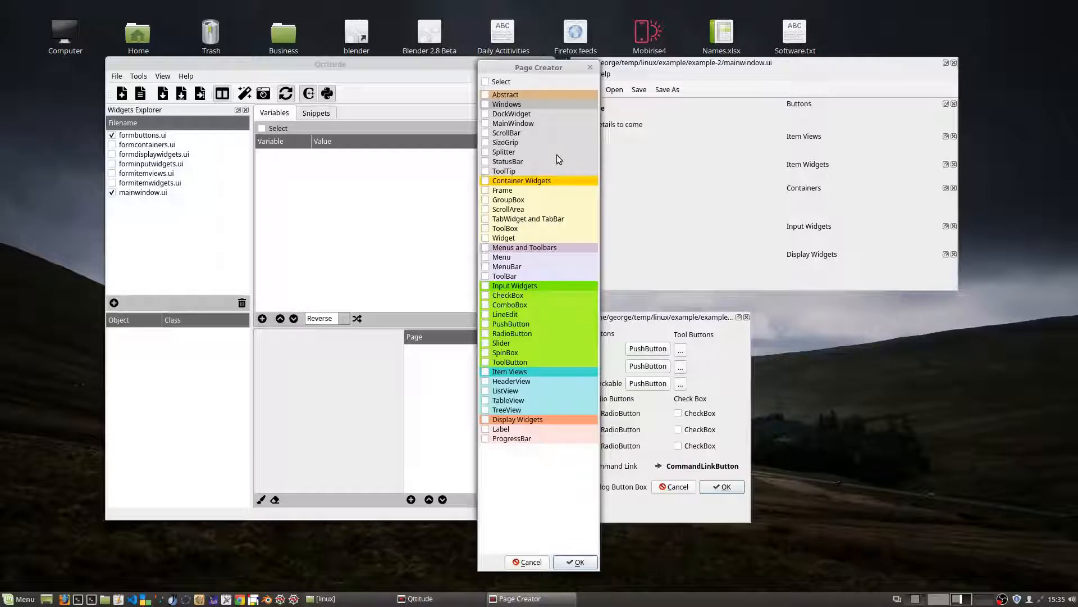
{"action": "left_click", "coordinate": [486, 105]}
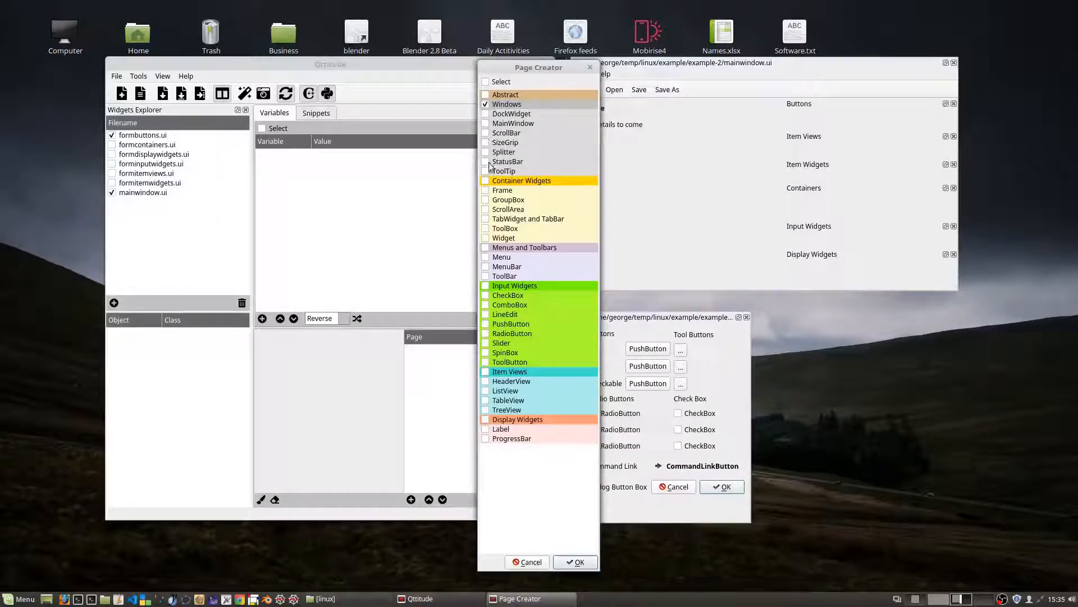
{"action": "left_click", "coordinate": [486, 248]}
{"action": "left_click", "coordinate": [491, 287]}
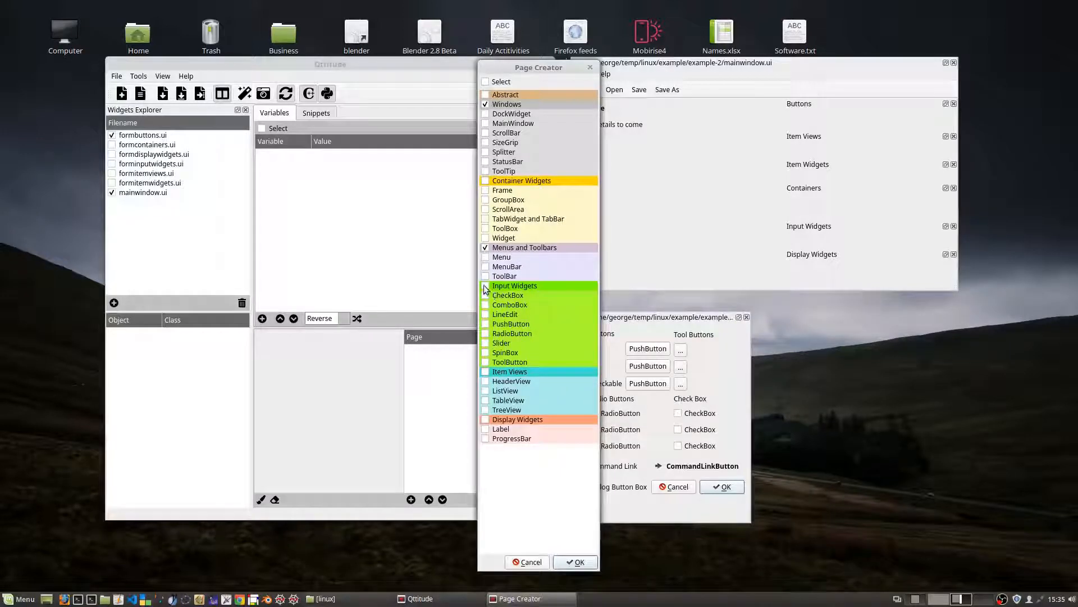
{"action": "left_click", "coordinate": [590, 563]}
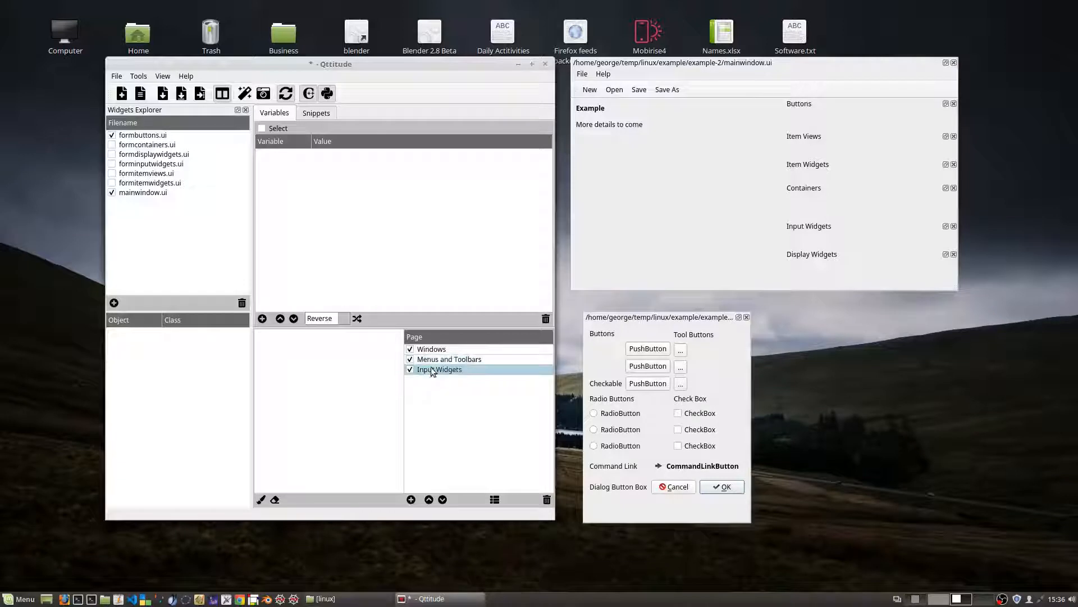
- Start a QWidget style rule with an opening brace on the Windows page
{"action": "left_click", "coordinate": [430, 350]}
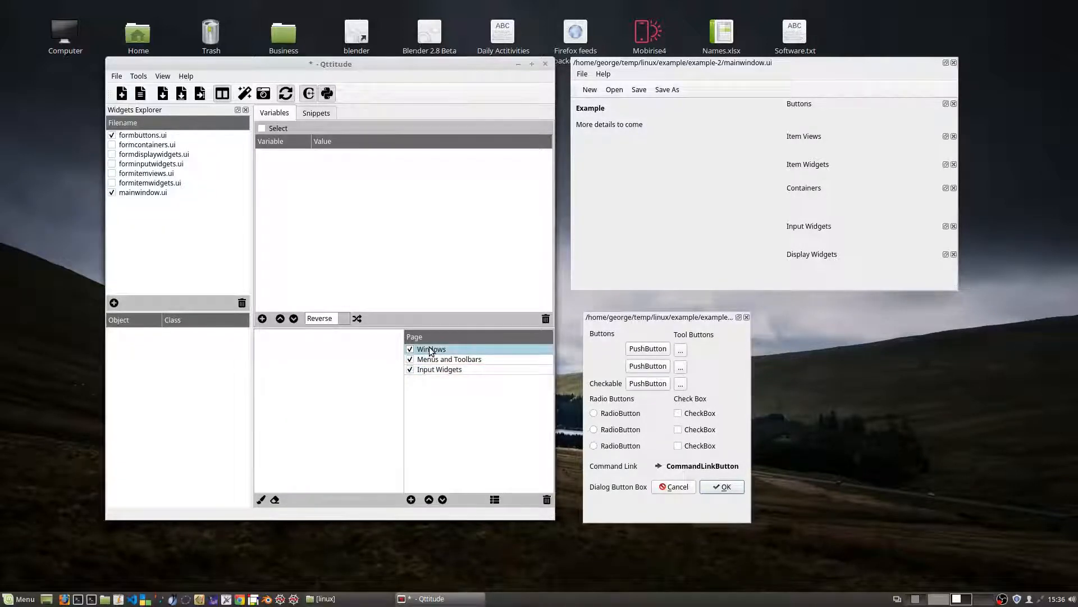
{"action": "left_click", "coordinate": [305, 361]}
{"action": "type", "text": "QWidget"}
{"action": "key", "text": "Return"}
{"action": "type", "text": "{"}
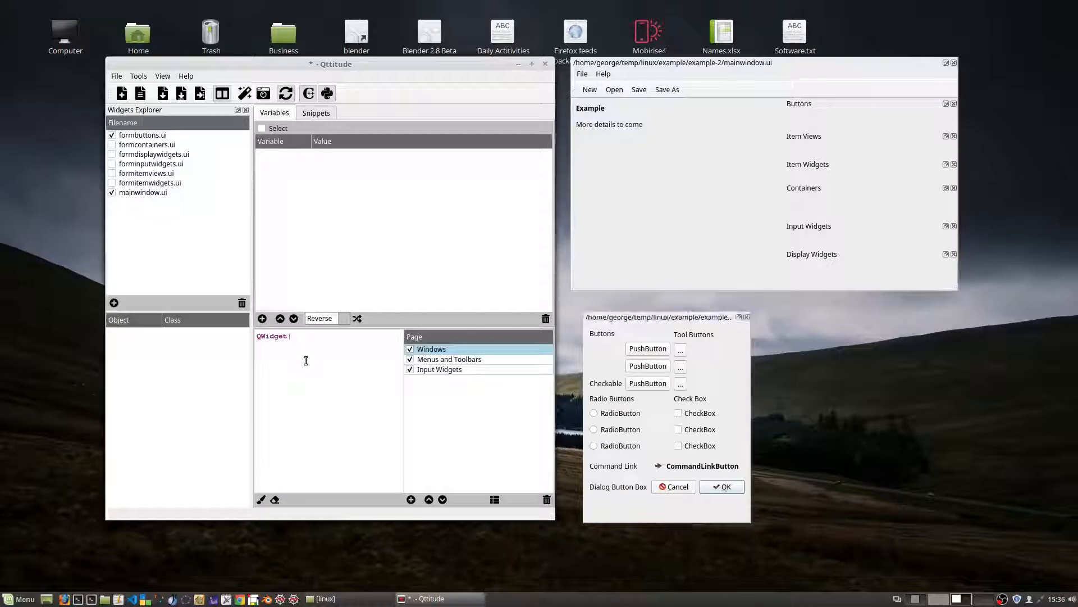
{"action": "key", "text": "BackSpace"}
{"action": "key", "text": "Return"}
{"action": "key", "text": "Return"}
{"action": "type", "text": "{backgrou"}
{"action": "key", "text": "BackSpace"}
{"action": "key", "text": "BackSpace"}
{"action": "key", "text": "BackSpace"}
{"action": "key", "text": "BackSpace"}
{"action": "key", "text": "BackSpace"}
{"action": "key", "text": "BackSpace"}
{"action": "key", "text": "BackSpace"}
{"action": "key", "text": "BackSpace"}
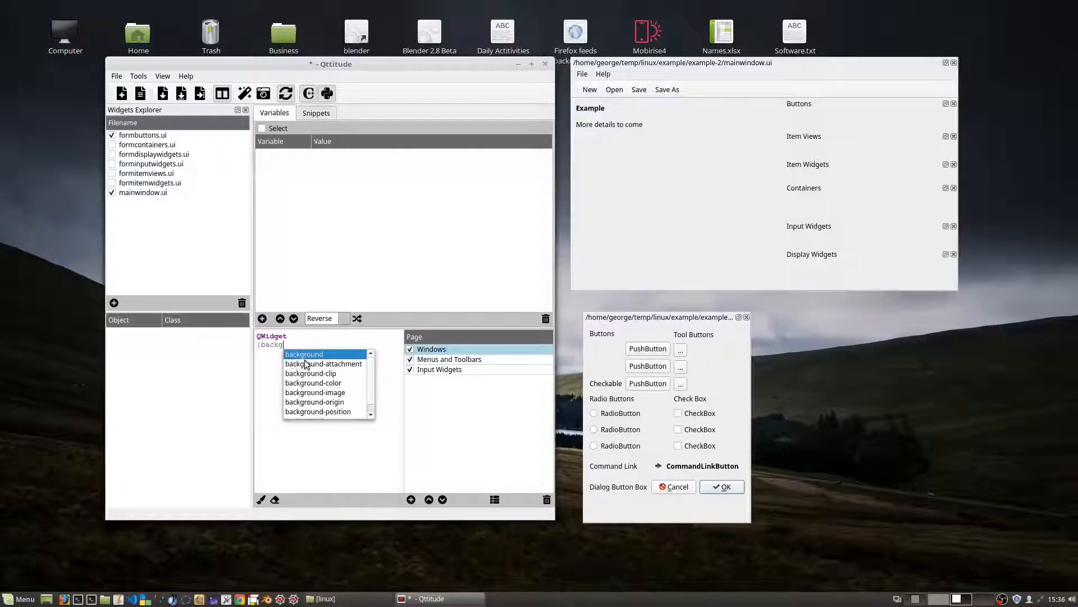
{"action": "key", "text": "Return"}
- Complete the QWidget rule with the declaration "background: red;" and a closing brace
{"action": "type", "text": "background: "}
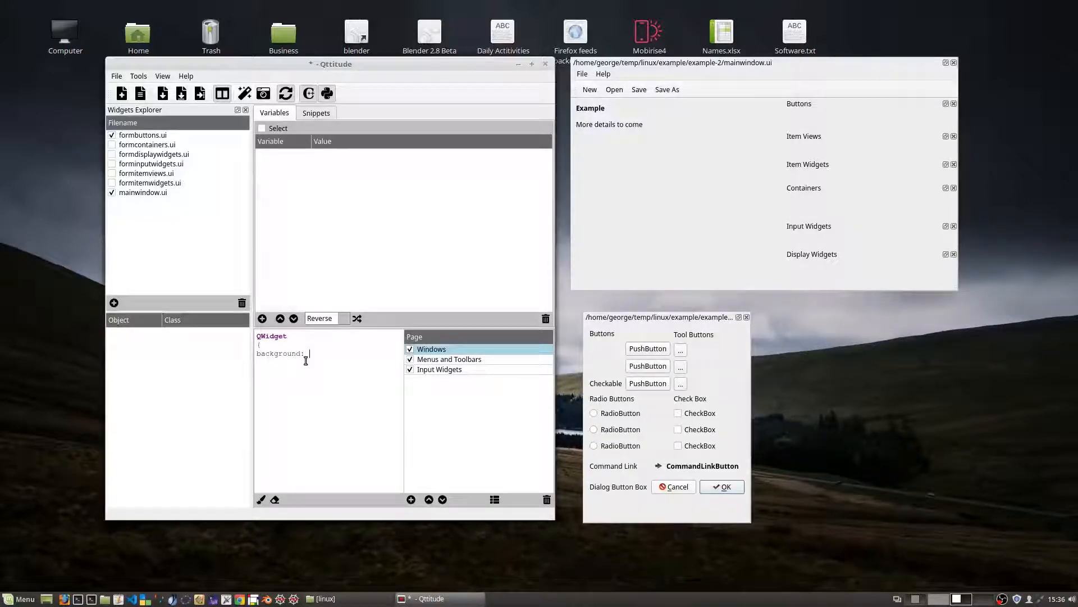
{"action": "type", "text": "red;"}
{"action": "key", "text": "Return"}
{"action": "type", "text": "}"}
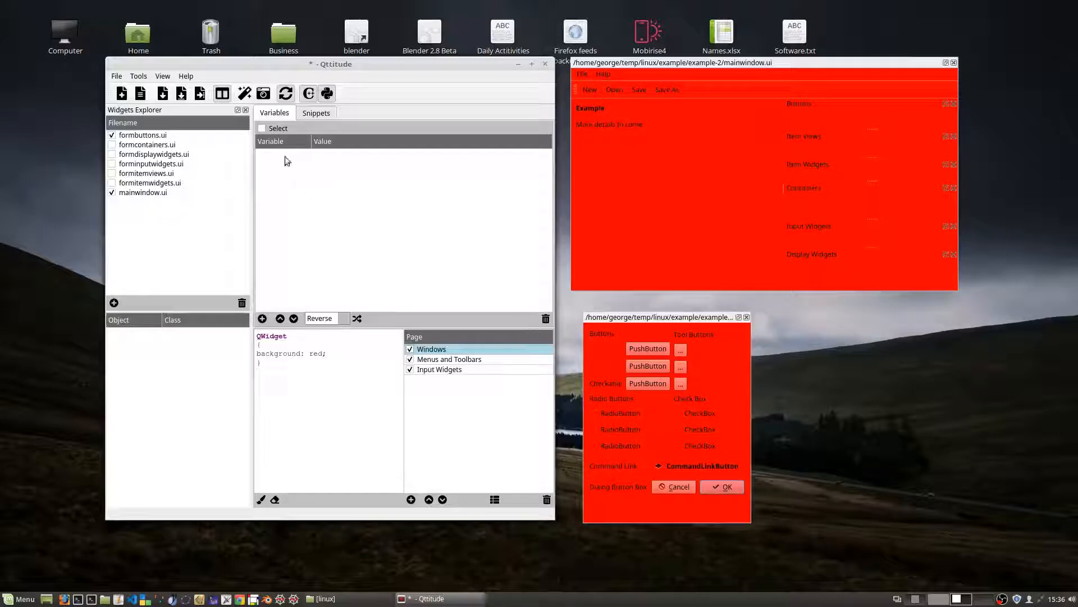
- Open the Color Specification generator and reduce the hue and saturation variation to their minimum
{"action": "left_click", "coordinate": [245, 94]}
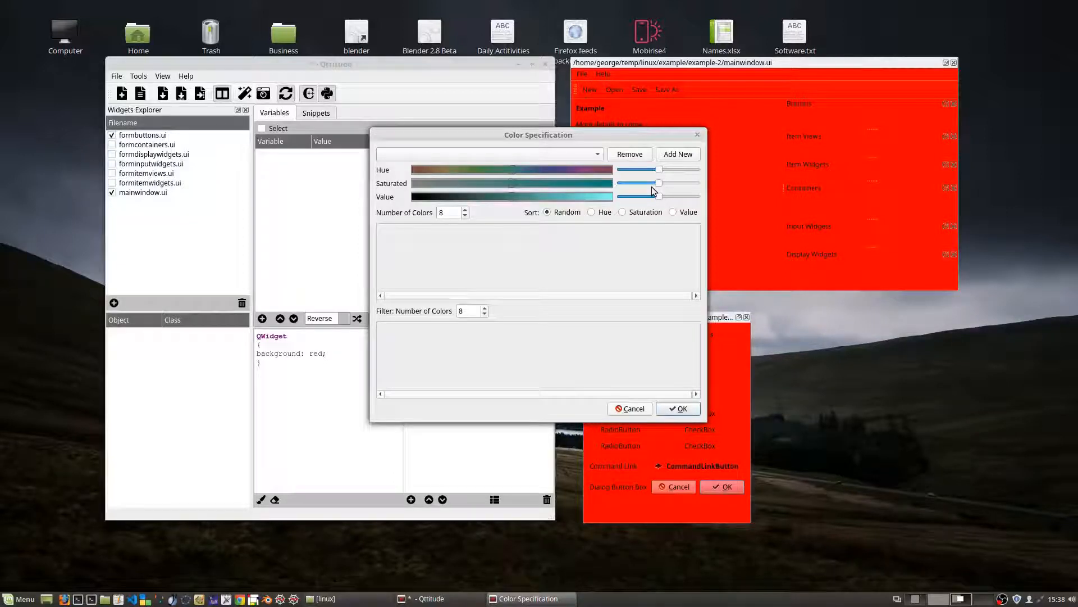
{"action": "left_click_drag", "start_coordinate": [658, 168], "coordinate": [645, 167]}
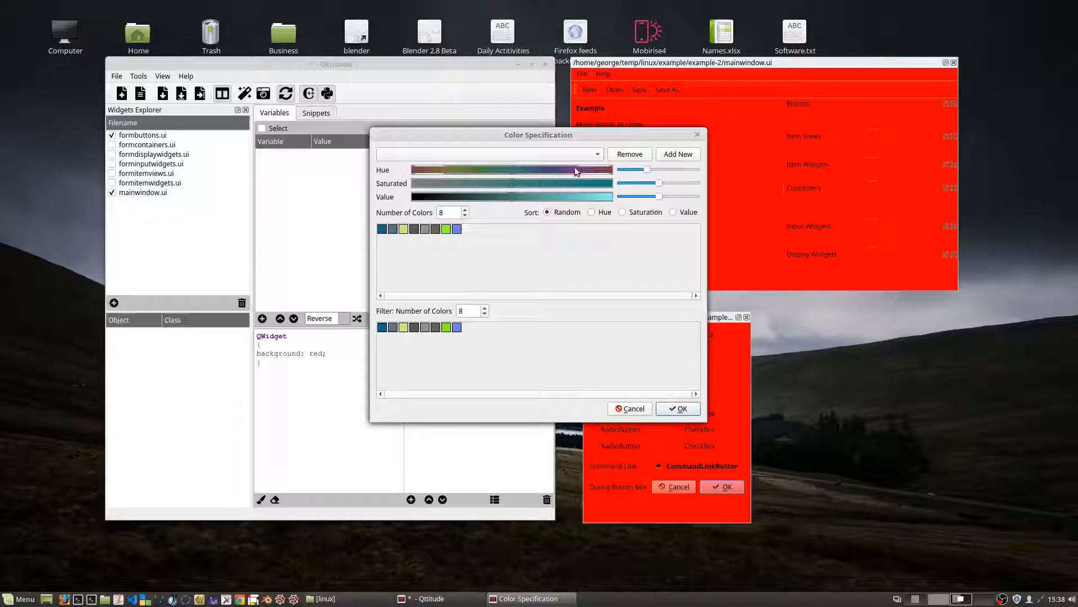
{"action": "left_click_drag", "start_coordinate": [649, 170], "coordinate": [606, 187]}
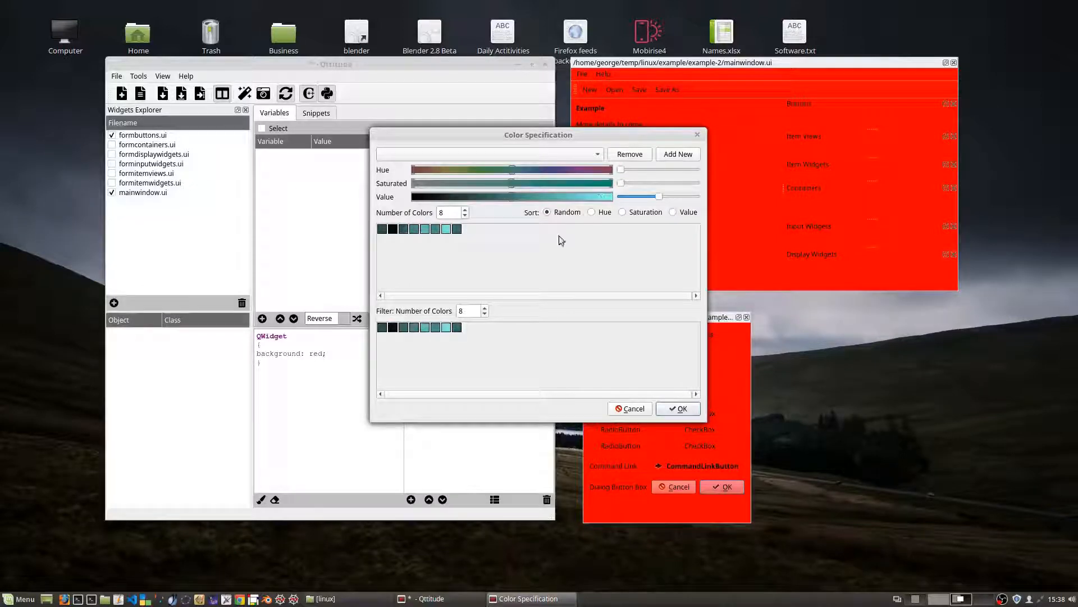
- Set the number of generated colors to 100 and sort them by value
{"action": "double_click", "coordinate": [453, 213]}
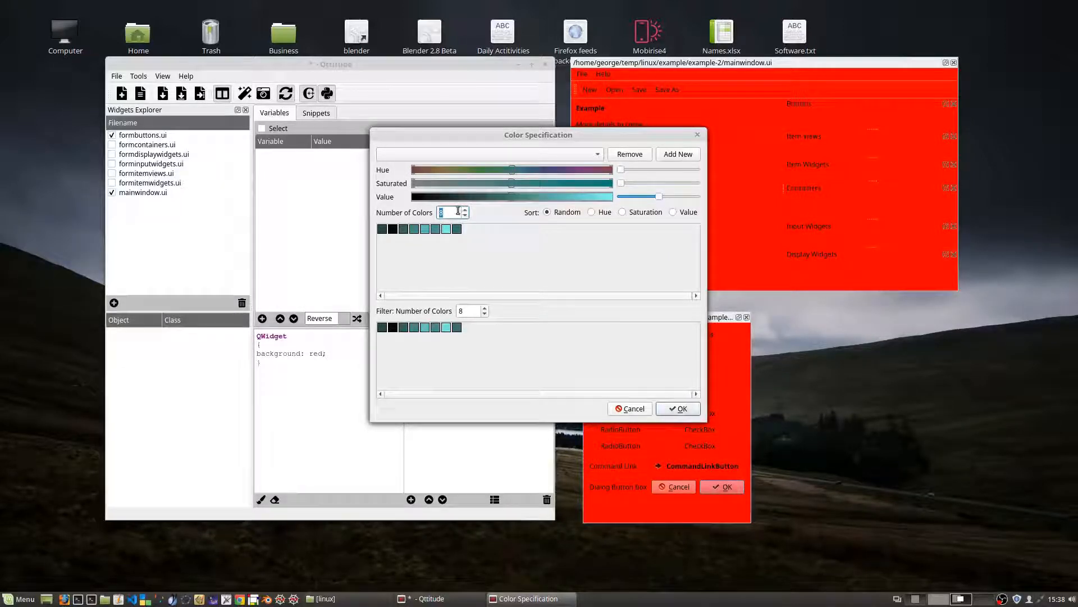
{"action": "type", "text": "100"}
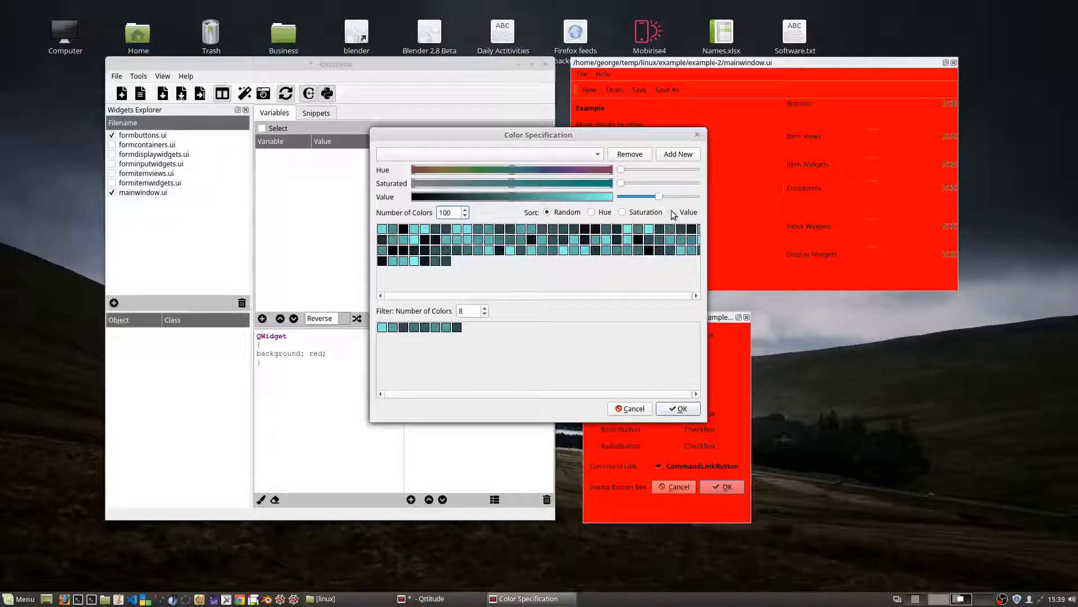
{"action": "left_click", "coordinate": [672, 211]}
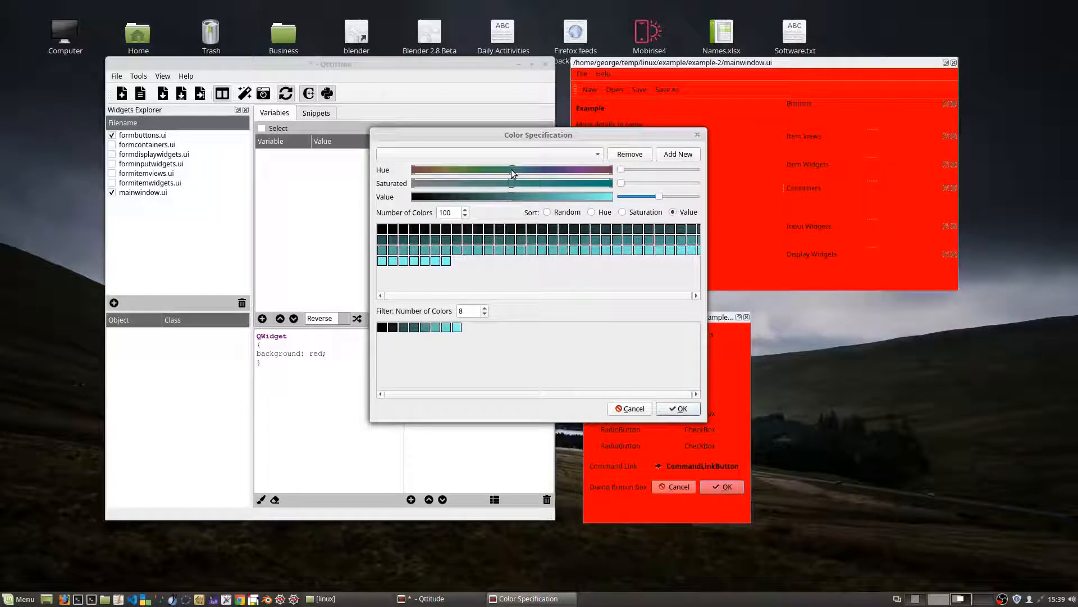
- Set a yellow base hue with maximum hue variation and minimum value variation, and sort the generated colors by hue
{"action": "left_click_drag", "start_coordinate": [503, 171], "coordinate": [448, 172]}
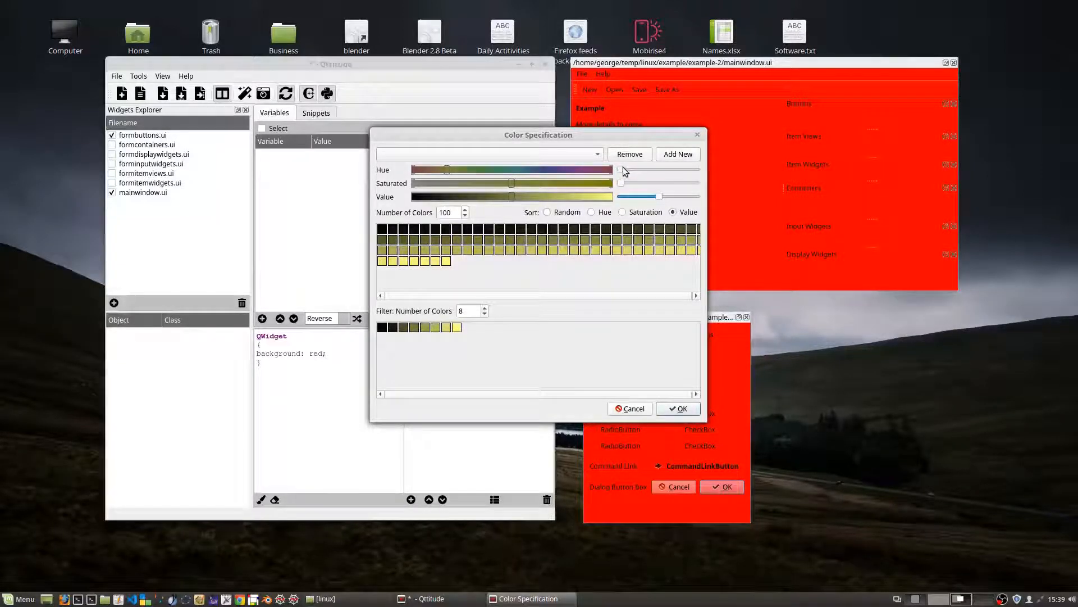
{"action": "left_click_drag", "start_coordinate": [622, 170], "coordinate": [618, 201]}
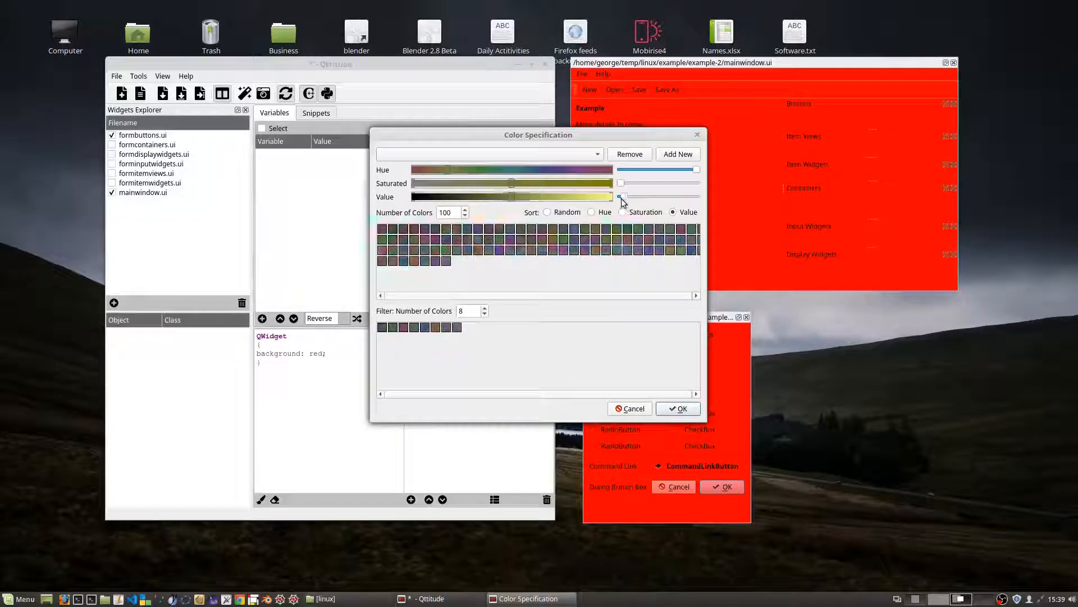
{"action": "left_click", "coordinate": [591, 212]}
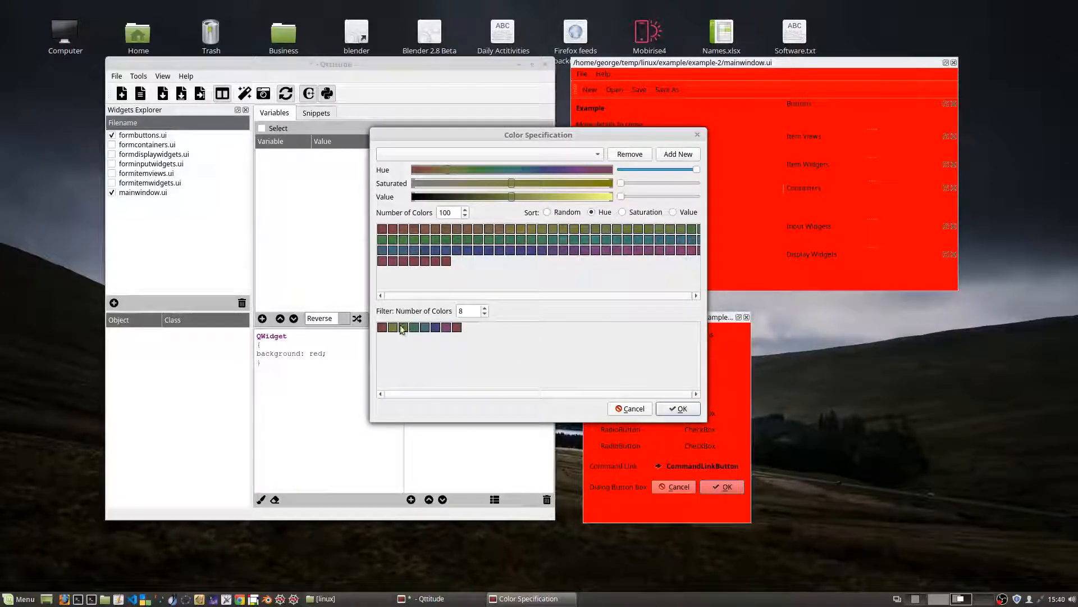
- Try a near-maximum base saturation for the palette, and reduce it to a muted, almost grey level
{"action": "left_click_drag", "start_coordinate": [511, 183], "coordinate": [604, 187]}
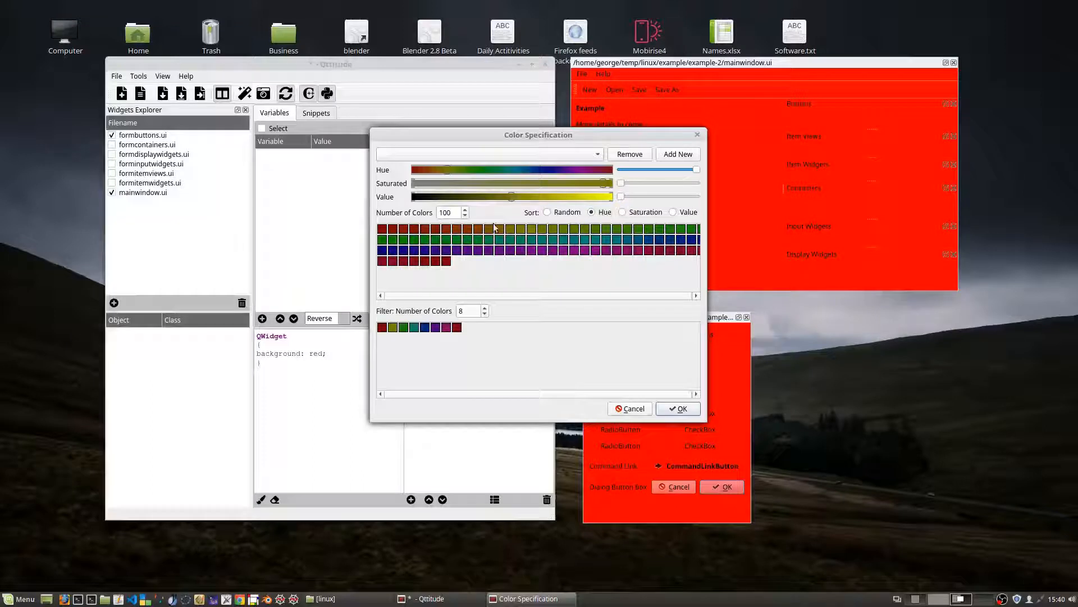
{"action": "left_click_drag", "start_coordinate": [608, 184], "coordinate": [446, 184]}
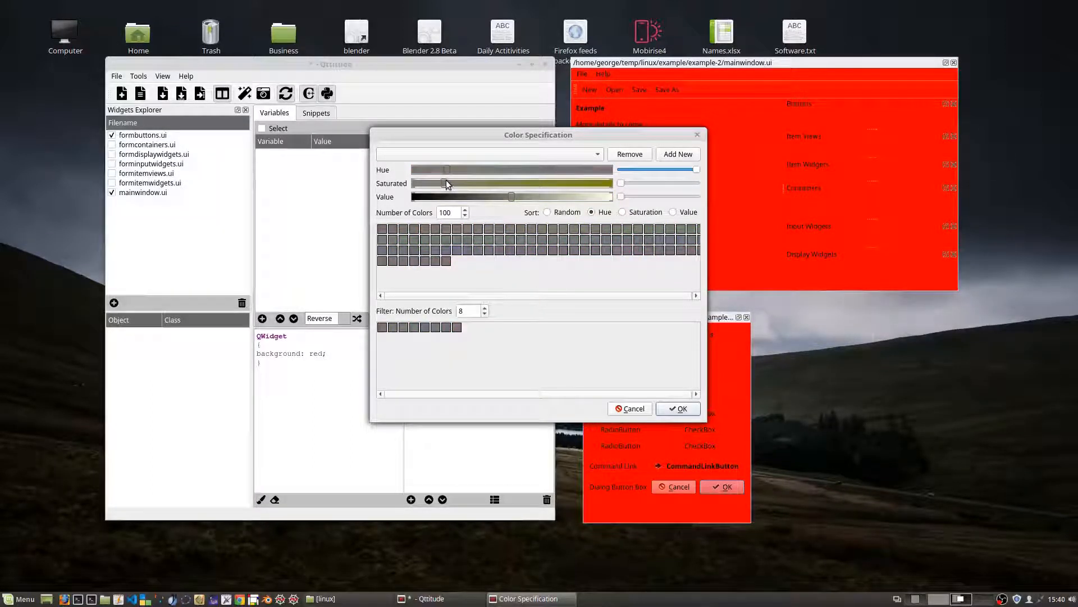
- Generate variables from a light orange palette of medium saturation, with minimum hue variation and about half value variation, sorted by value
{"action": "left_click_drag", "start_coordinate": [510, 196], "coordinate": [587, 196]}
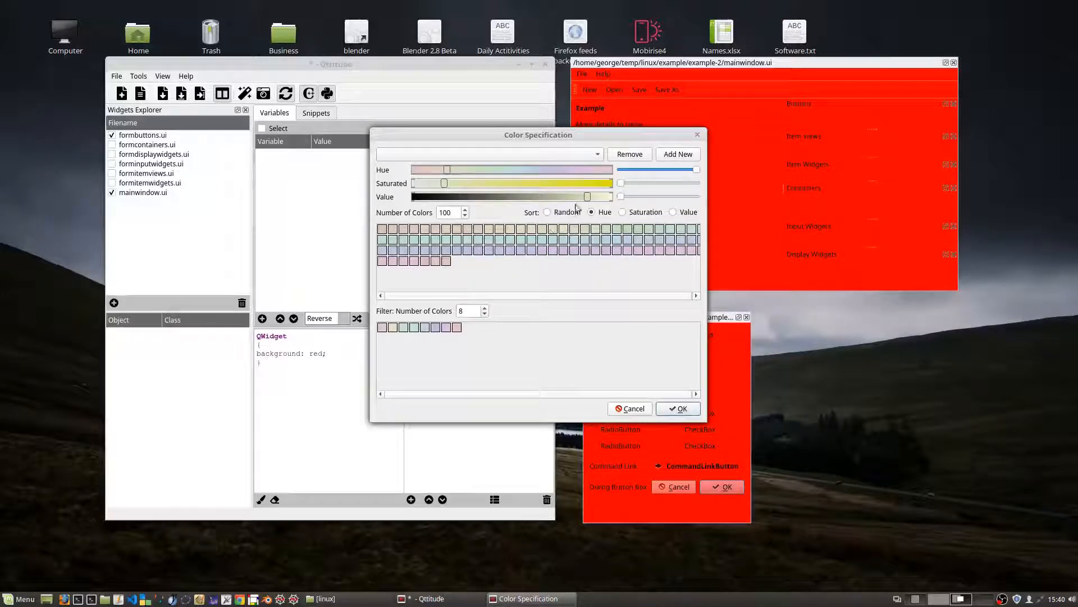
{"action": "left_click_drag", "start_coordinate": [447, 168], "coordinate": [504, 184]}
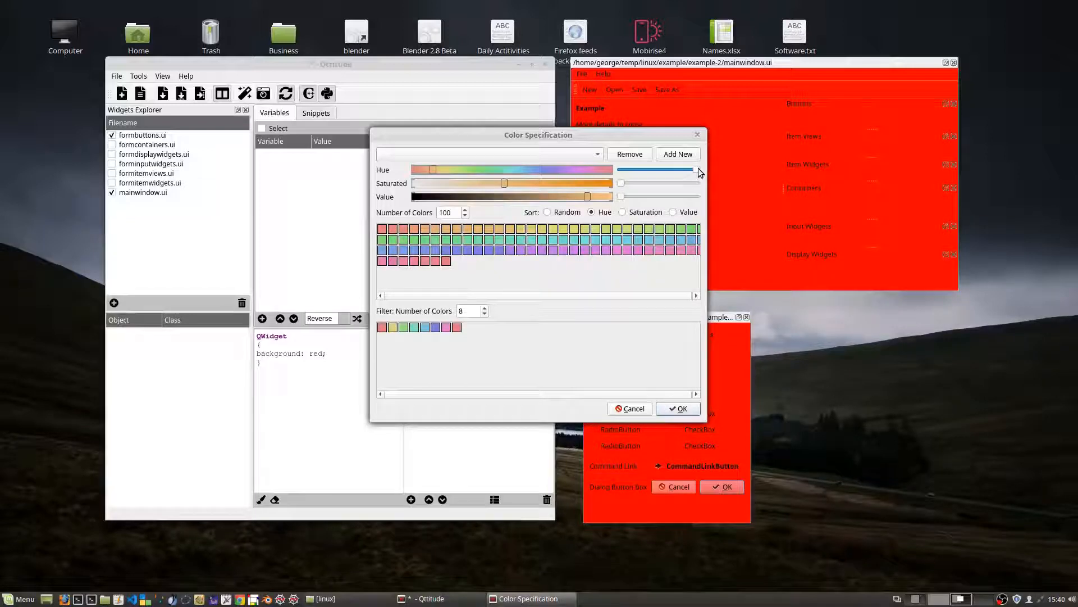
{"action": "left_click_drag", "start_coordinate": [699, 167], "coordinate": [664, 199]}
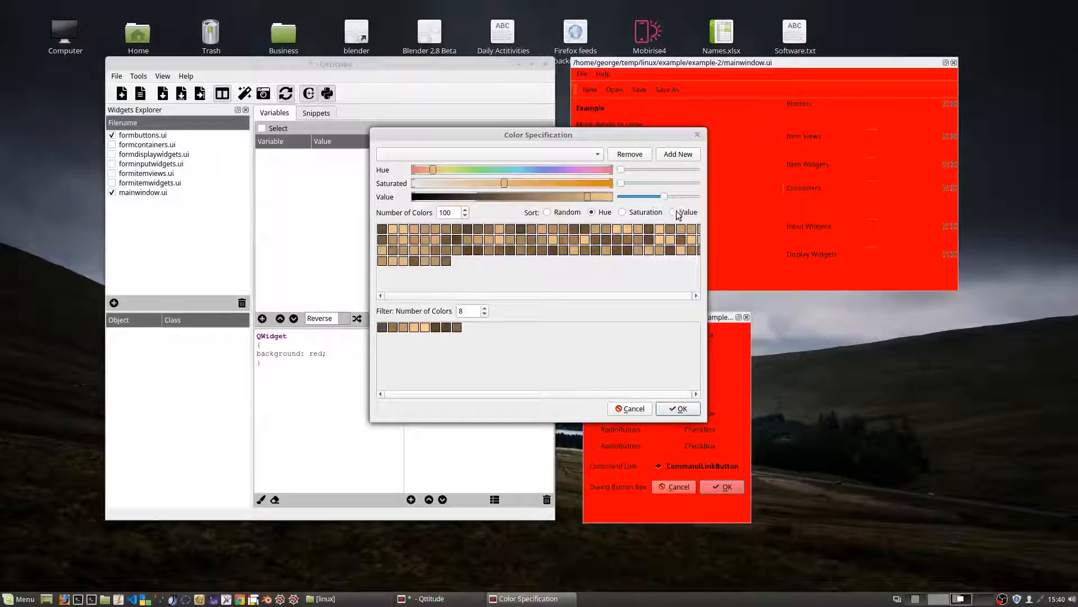
{"action": "left_click", "coordinate": [673, 211]}
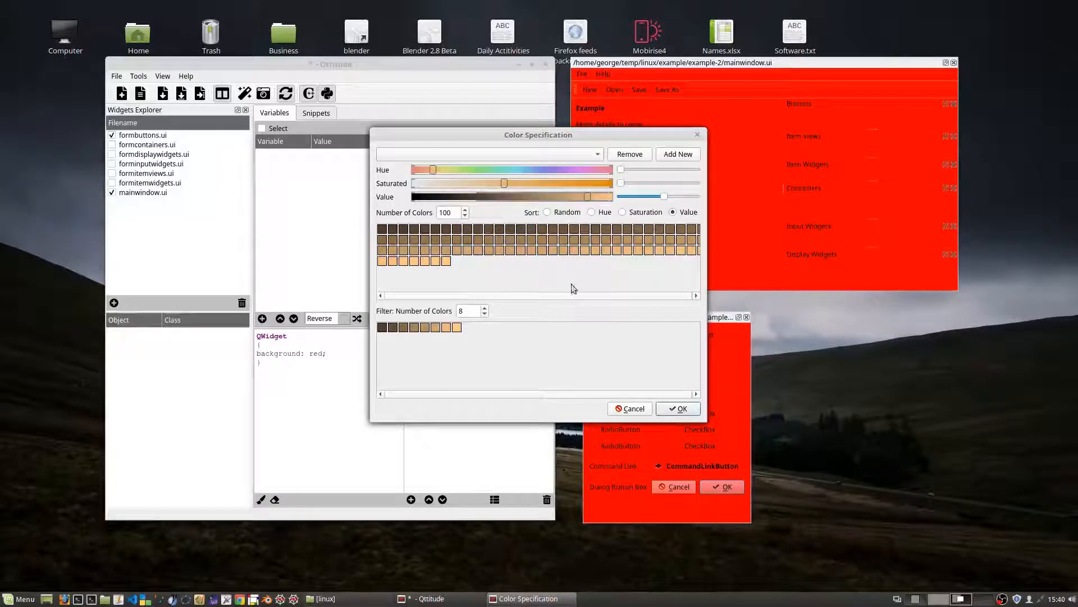
{"action": "left_click", "coordinate": [678, 408]}
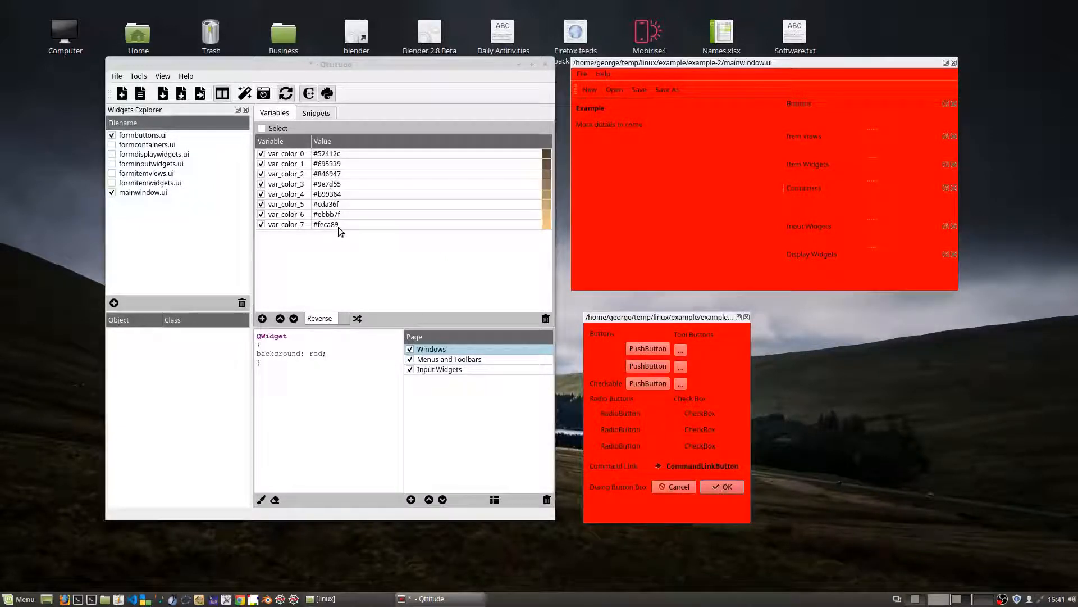
- Start a second near-grey palette sorted by value, with minimum hue and saturation variation and value variation reduced to about a third
{"action": "left_click", "coordinate": [245, 95]}
{"action": "left_click_drag", "start_coordinate": [512, 183], "coordinate": [601, 191]}
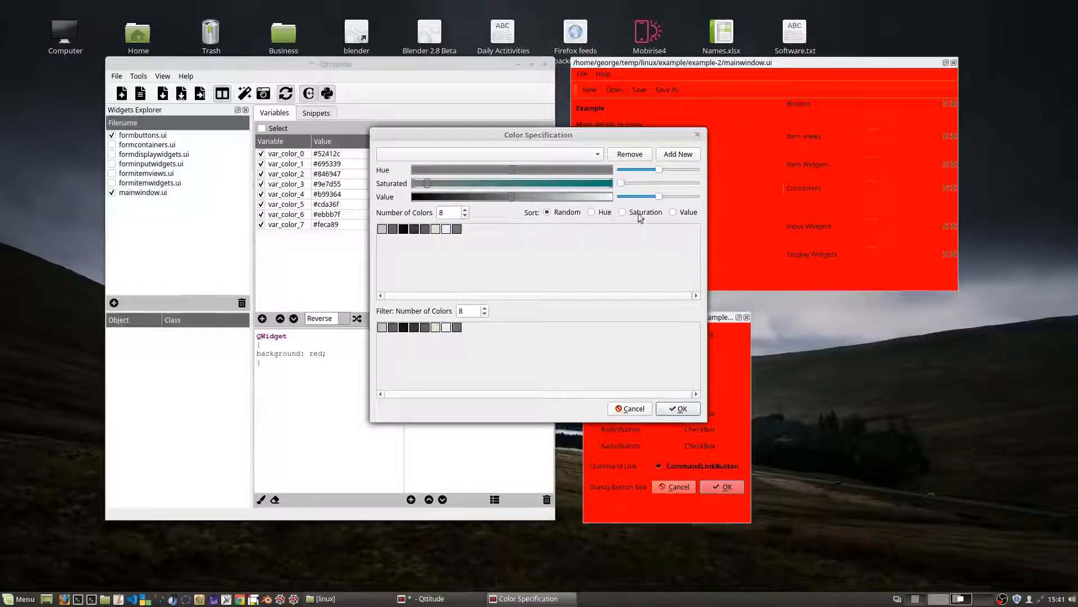
{"action": "left_click", "coordinate": [678, 212]}
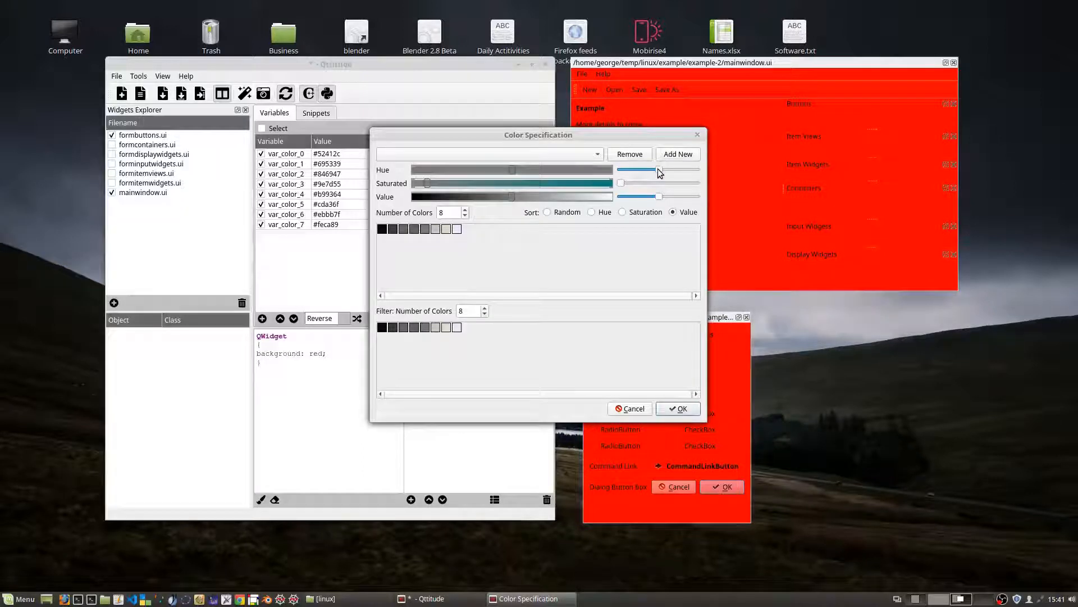
{"action": "left_click_drag", "start_coordinate": [659, 169], "coordinate": [427, 304]}
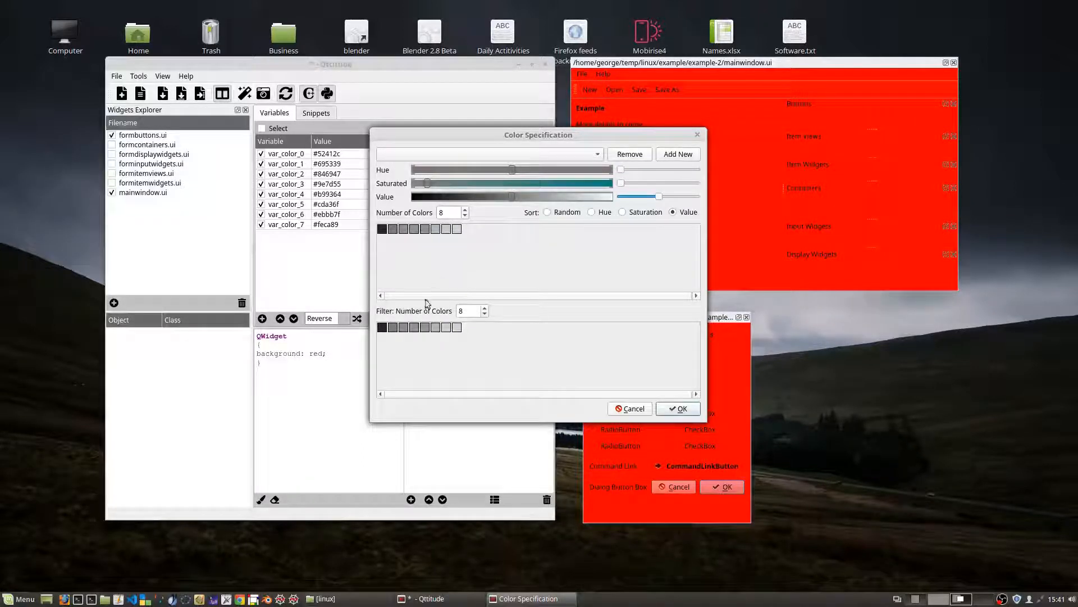
{"action": "mouse_move", "coordinate": [658, 197]}
{"action": "left_mouse_down"}
{"action": "mouse_move", "coordinate": [635, 197]}
{"action": "mouse_move", "coordinate": [644, 198]}
{"action": "left_mouse_up"}
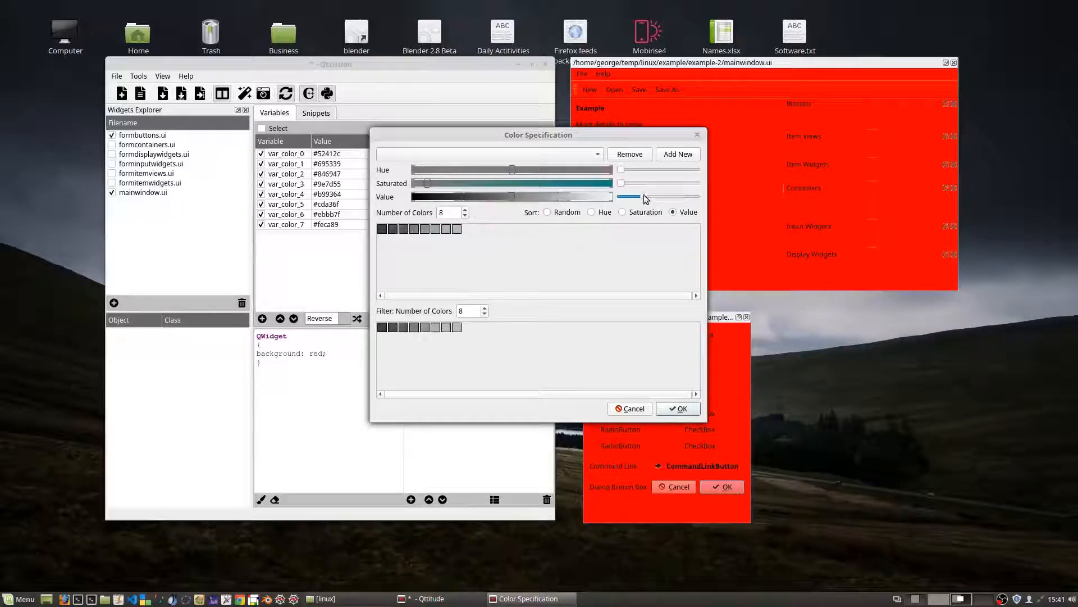
- Shift the palette's base hue to blue and add its colors as new variables without overwriting the existing ones
{"action": "left_click_drag", "start_coordinate": [504, 195], "coordinate": [522, 170]}
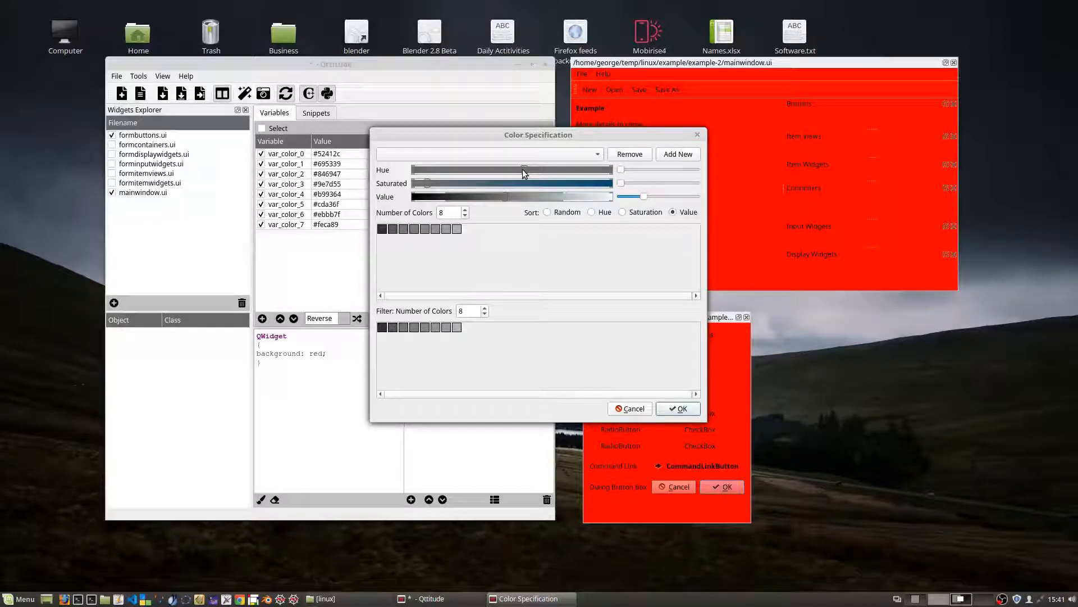
{"action": "left_click", "coordinate": [678, 409]}
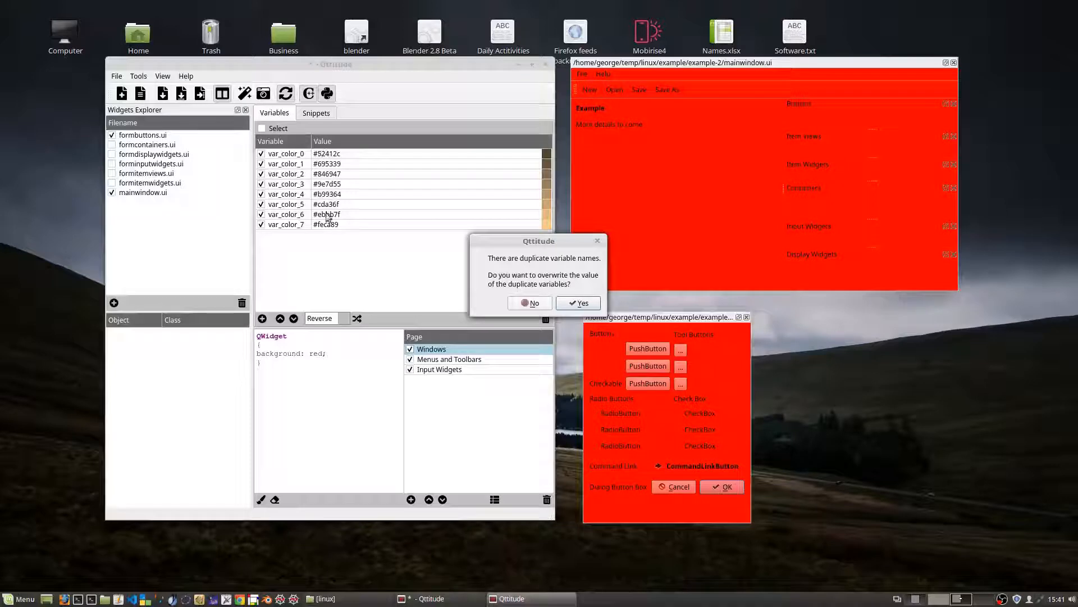
{"action": "left_click", "coordinate": [535, 303]}
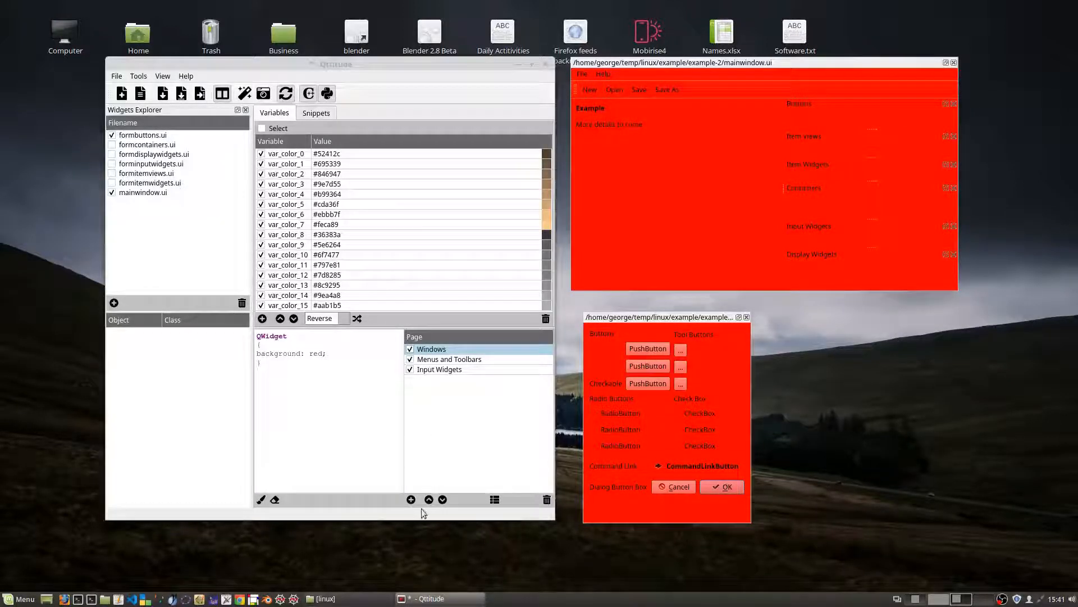
- Make the main window taller, then change the QWidget rule's background to var_color_8 and add the text color white
{"action": "left_click_drag", "start_coordinate": [390, 516], "coordinate": [396, 574]}
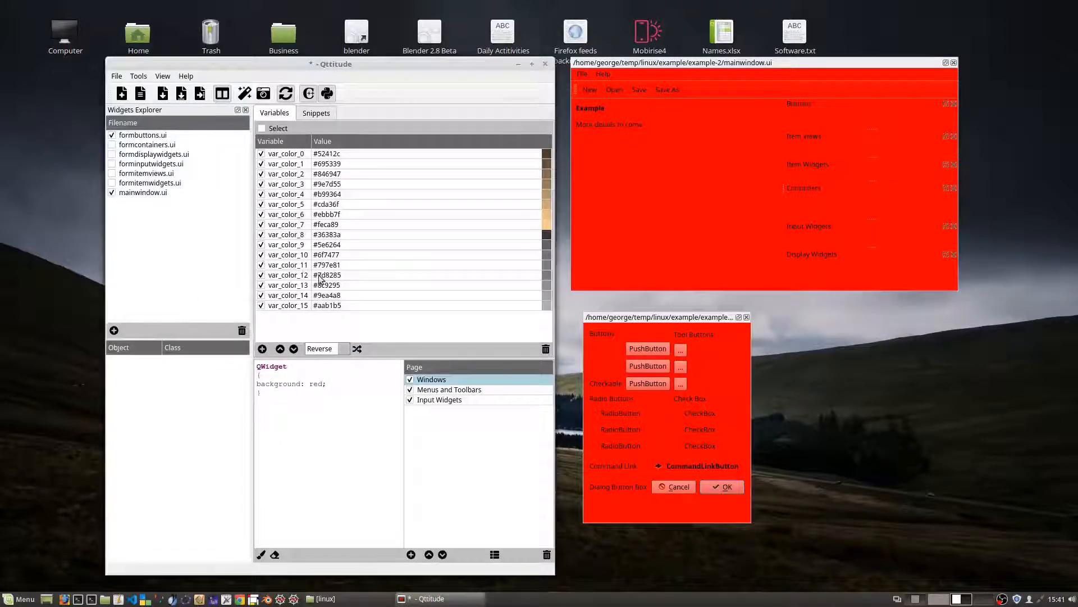
{"action": "double_click", "coordinate": [316, 381]}
{"action": "left_click_drag", "start_coordinate": [337, 385], "coordinate": [309, 385]}
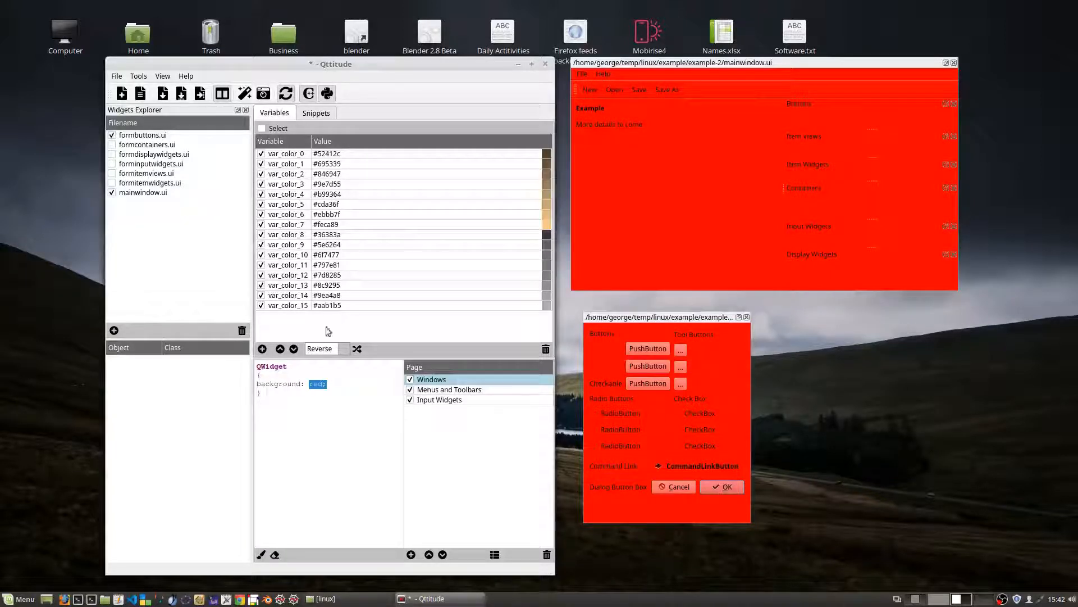
{"action": "type", "text": "var_col"}
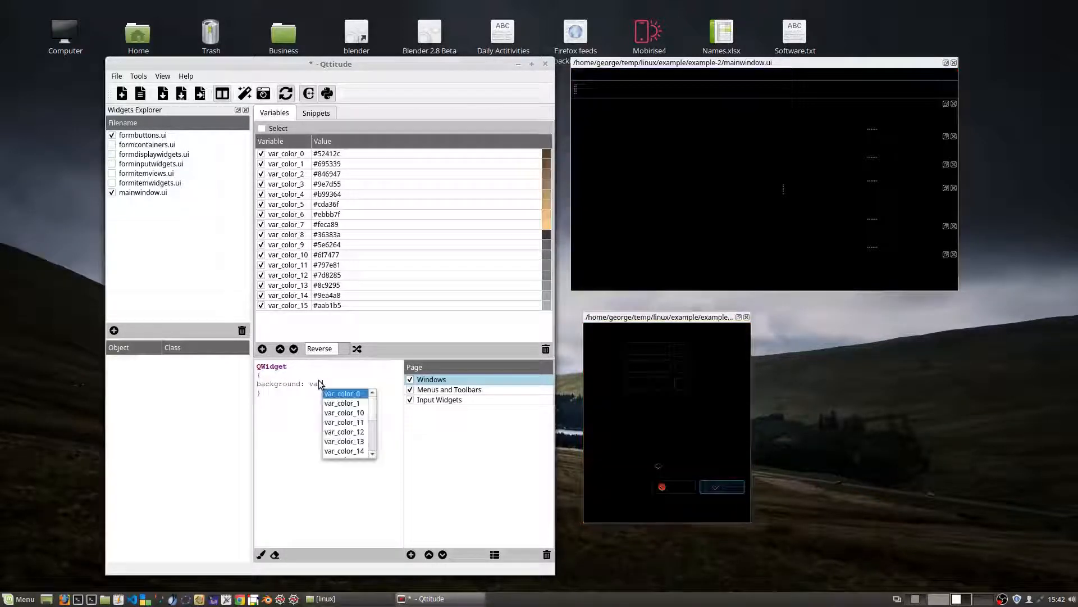
{"action": "type", "text": "or"}
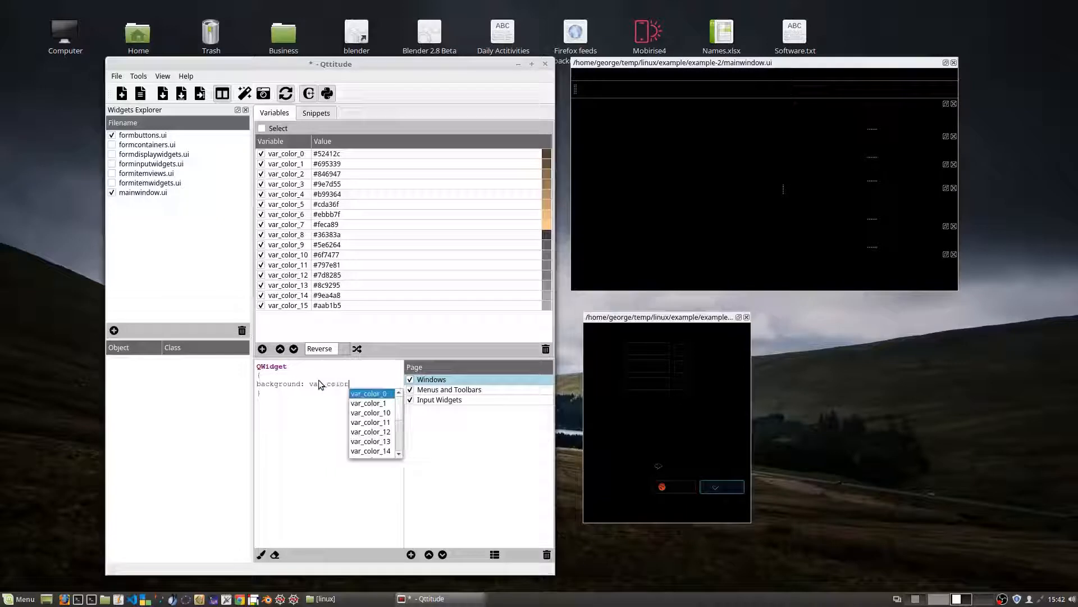
{"action": "type", "text": "_"}
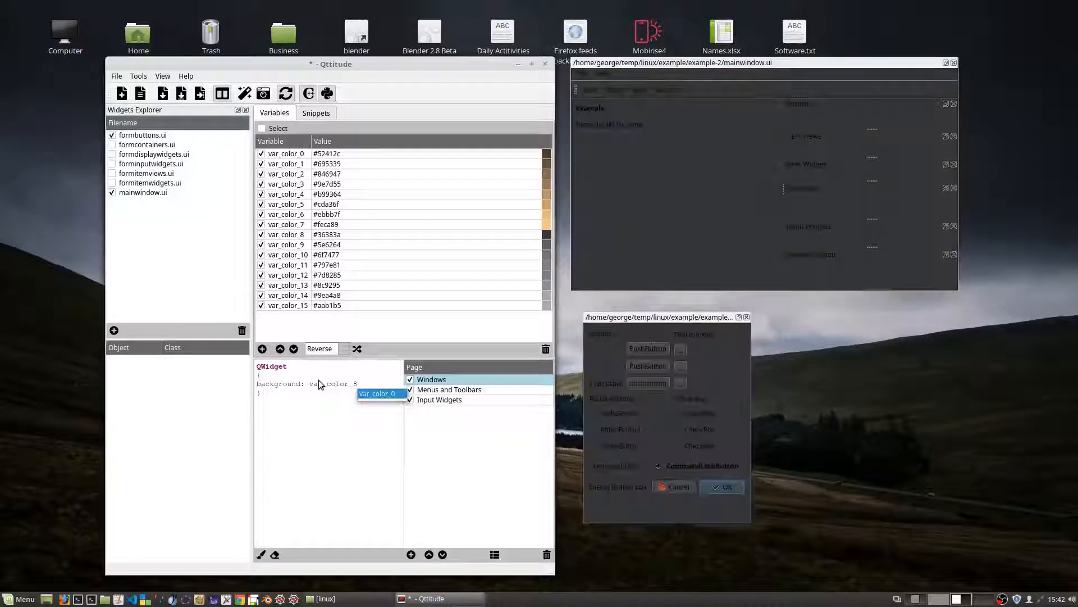
{"action": "type", "text": "8;"}
{"action": "key", "text": "Return"}
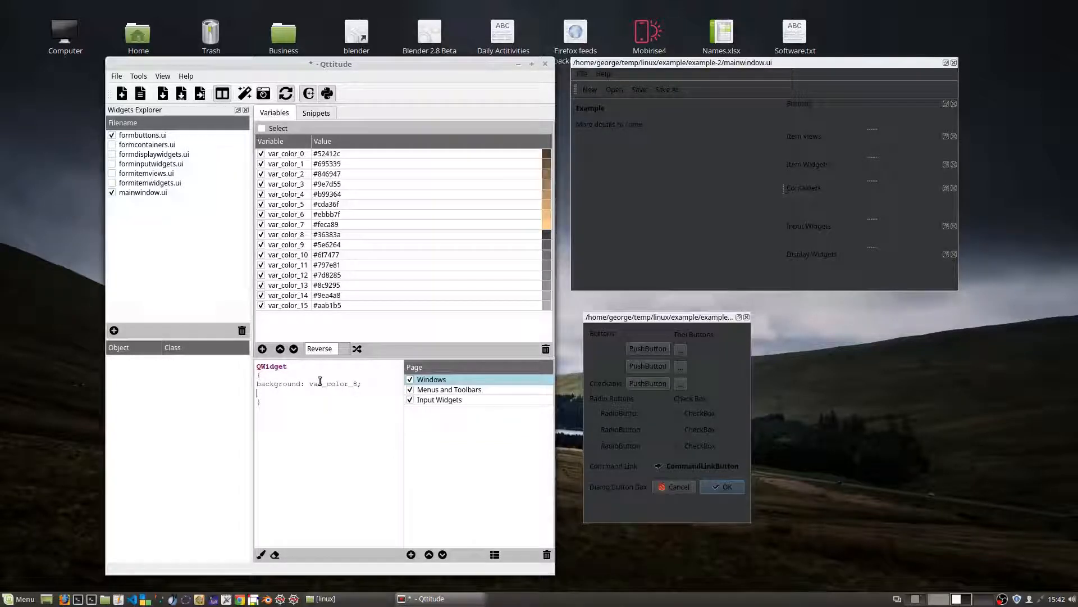
{"action": "type", "text": "color"}
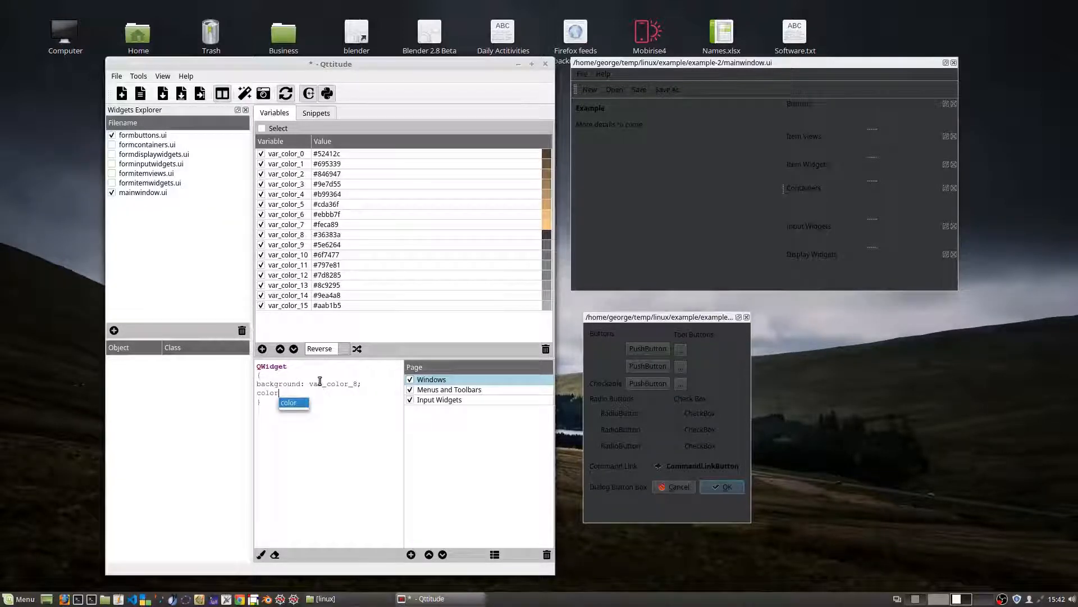
{"action": "type", "text": ": white;"}
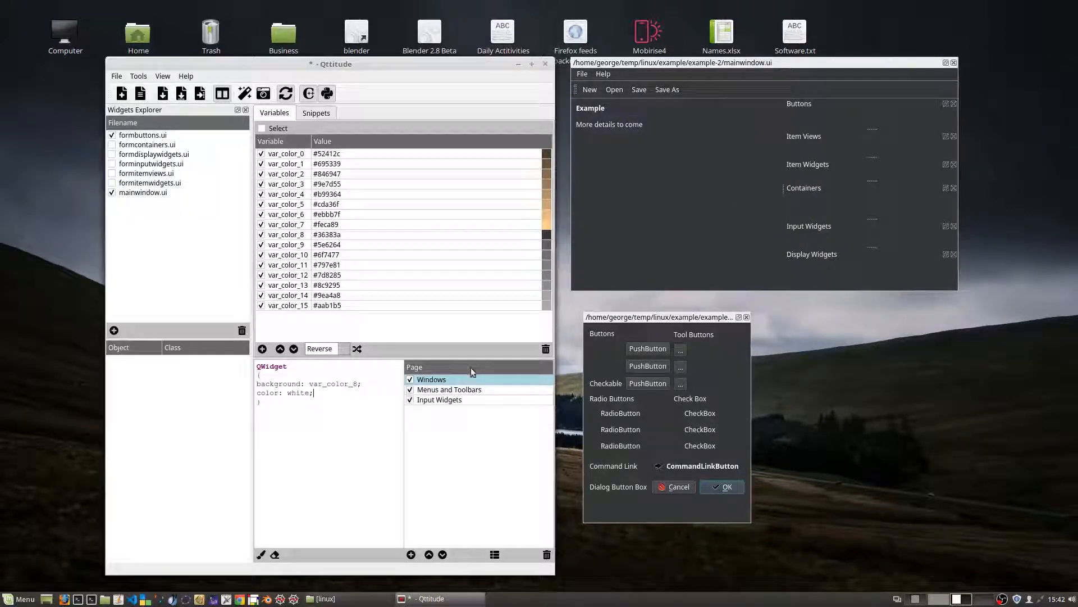
- Start an empty QMenuBar rule on the Menus and Toolbars page
{"action": "left_click", "coordinate": [430, 391]}
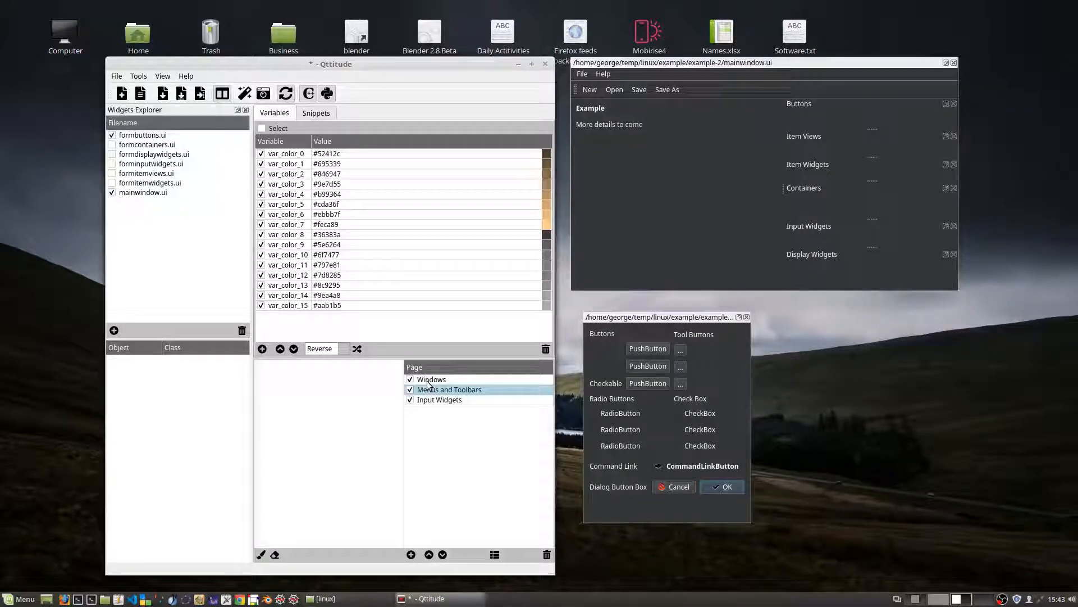
{"action": "left_click", "coordinate": [314, 383]}
{"action": "type", "text": "QMe"}
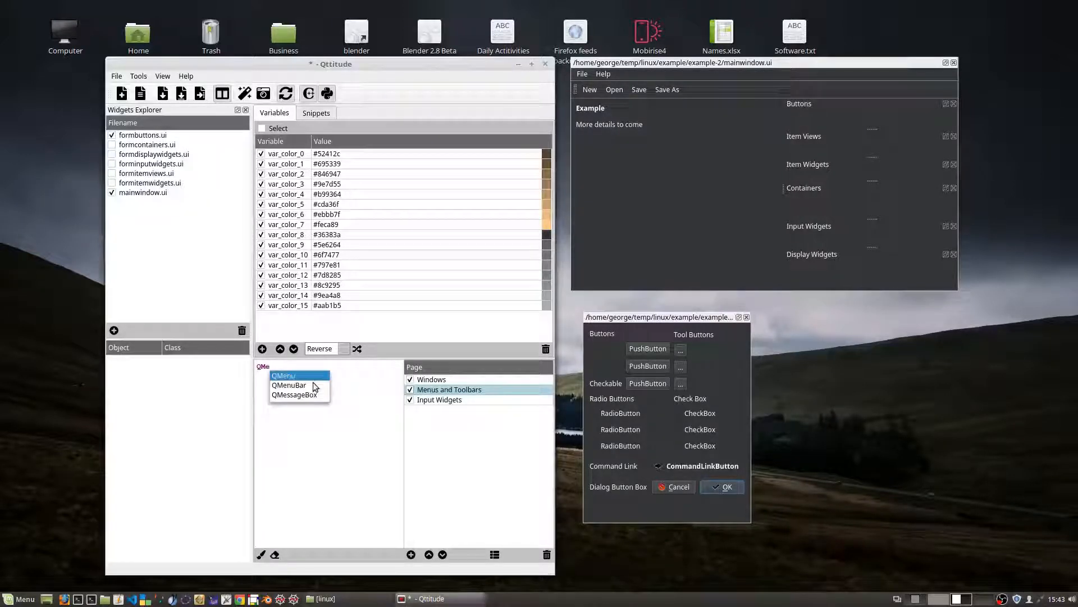
{"action": "left_click", "coordinate": [312, 385]}
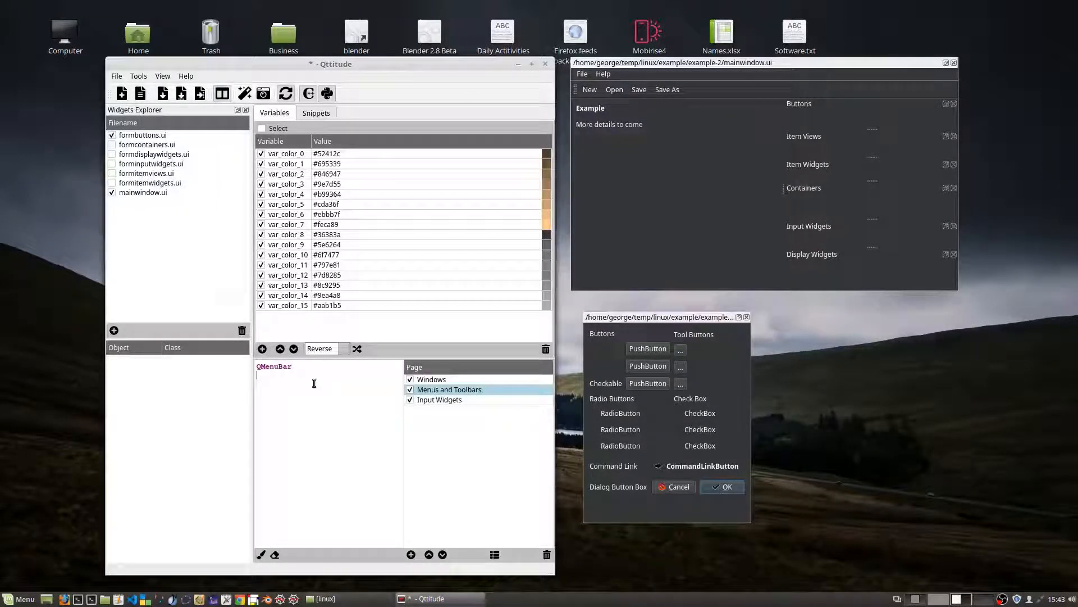
{"action": "key", "text": "Return"}
{"action": "type", "text": "}"}
{"action": "key", "text": "Up"}
- Set the background of the QMenuBar rule to var_color_0
{"action": "type", "text": "va"}
{"action": "key", "text": "BackSpace"}
{"action": "key", "text": "BackSpace"}
{"action": "type", "text": "back"}
{"action": "key", "text": "Return"}
{"action": "type", "text": ": va"}
{"action": "key", "text": "Return"}
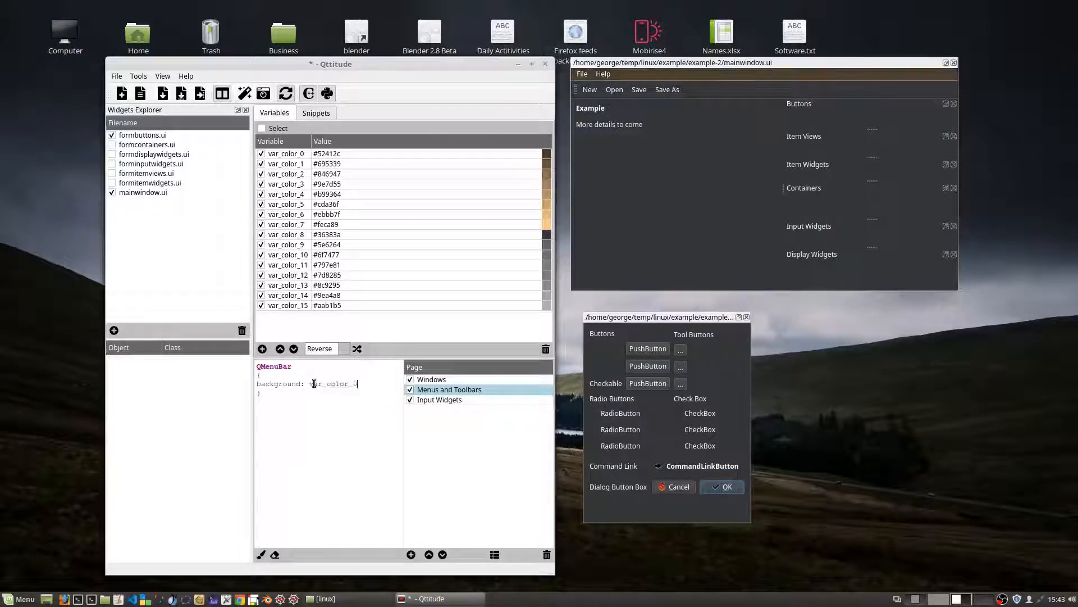
{"action": "type", "text": ";"}
{"action": "key", "text": "Return"}
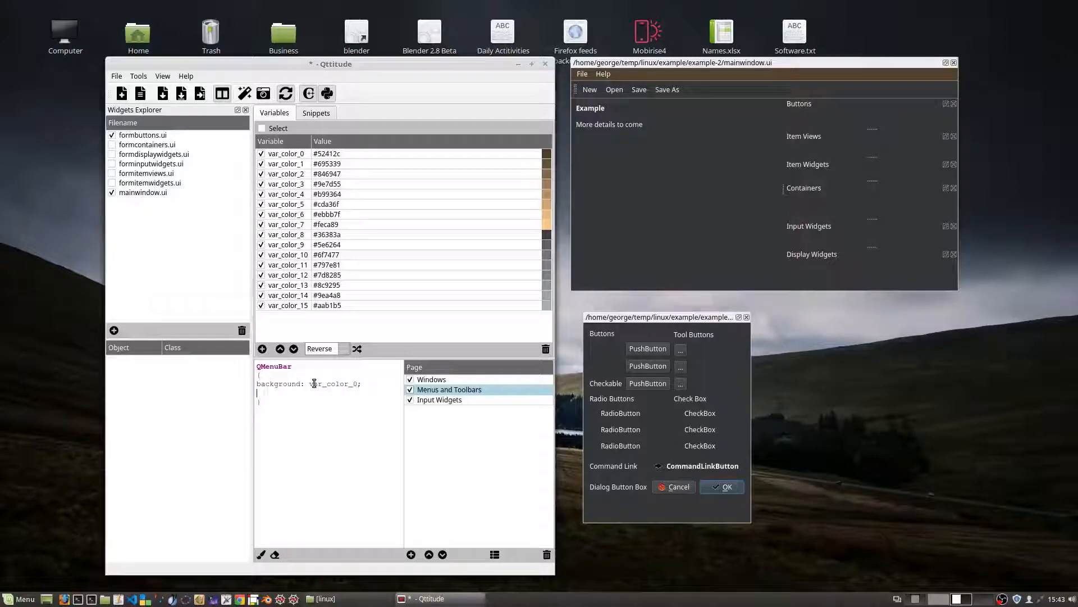
- Add a text color of var_color_7 to the QMenuBar rule
{"action": "type", "text": "color: var"}
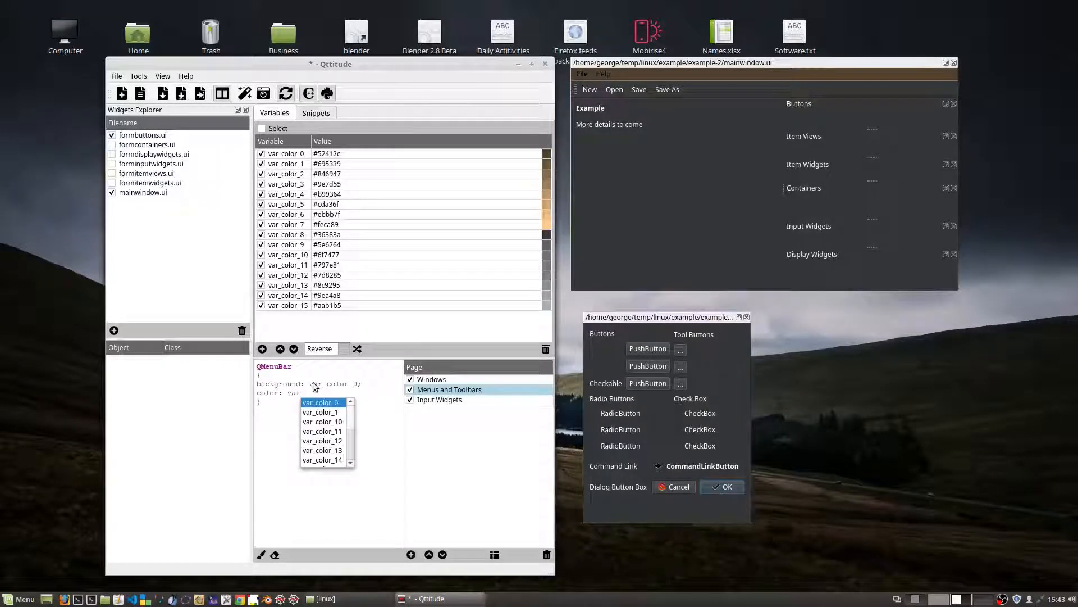
{"action": "key", "text": "Return"}
{"action": "key", "text": "BackSpace"}
{"action": "type", "text": "7"}
{"action": "key", "text": "Return"}
{"action": "type", "text": ";"}
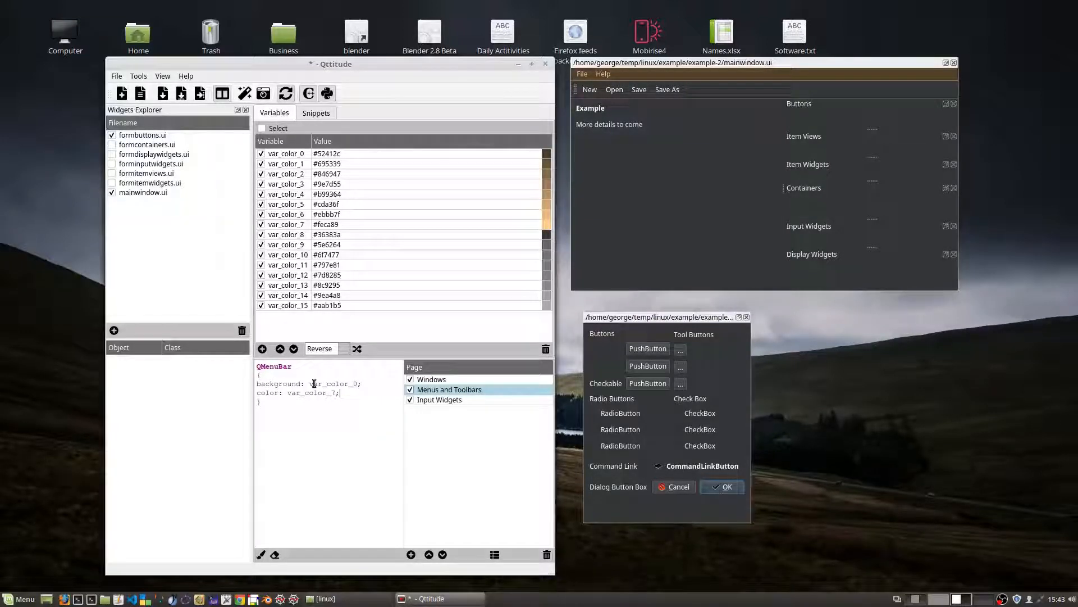
{"action": "type", "text": "0"}
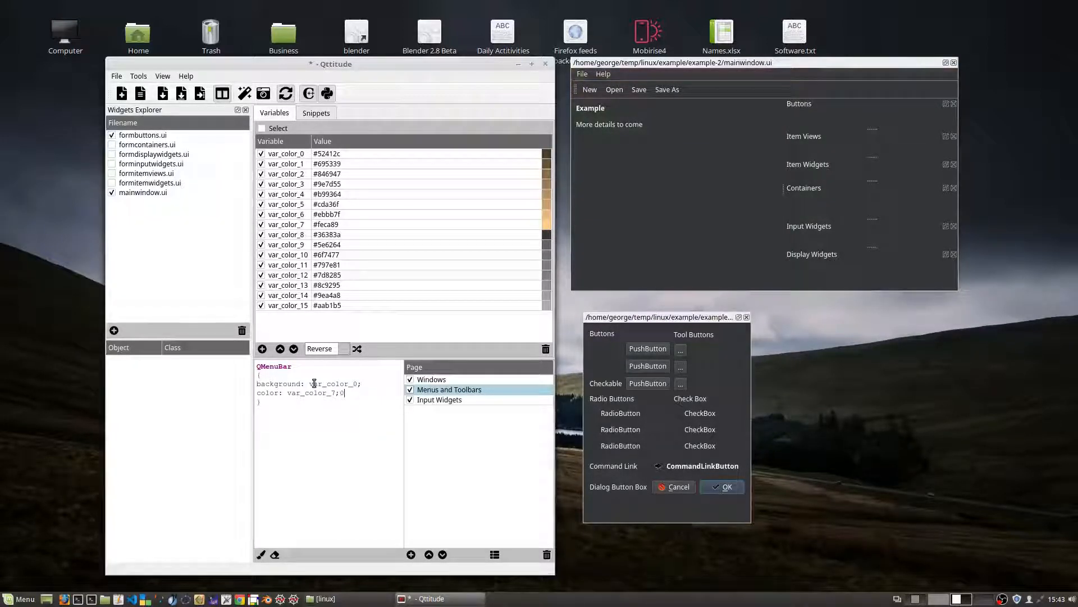
- Start a QMenu rule with an opening brace below the QMenuBar rule
{"action": "key", "text": "Down"}
{"action": "key", "text": "Return"}
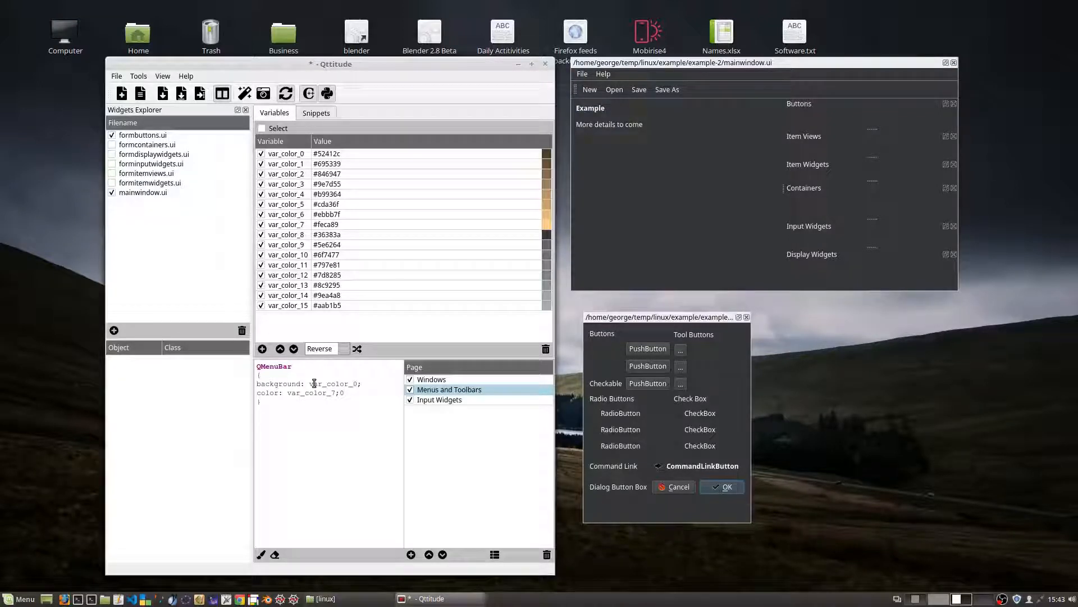
{"action": "key", "text": "Return"}
{"action": "type", "text": "QMenu"}
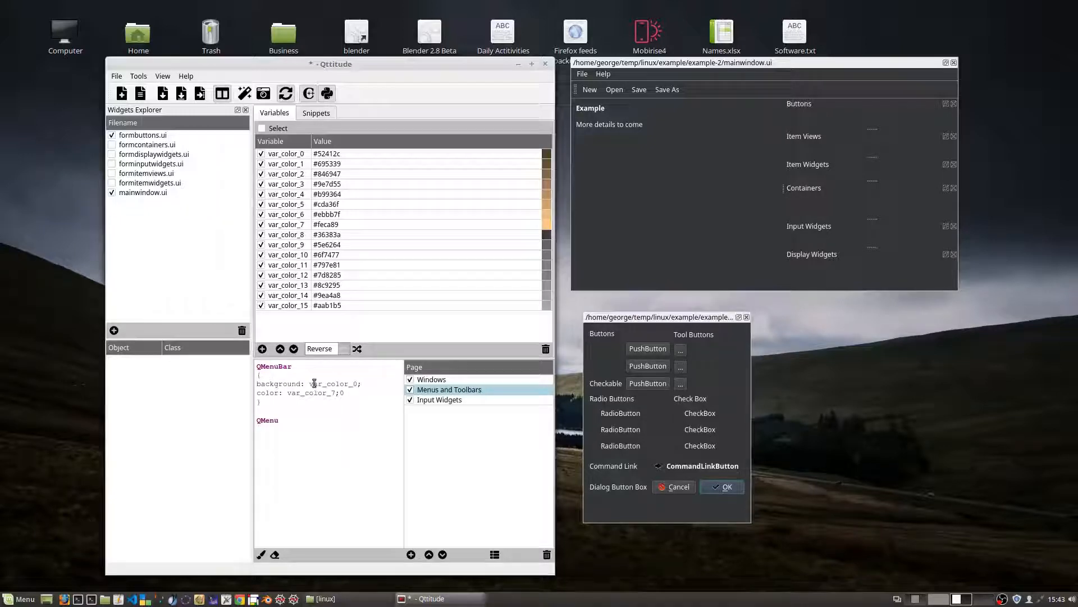
{"action": "key", "text": "Return"}
{"action": "type", "text": "{"}
{"action": "key", "text": "Return"}
- Set the background of the QMenu rule to var_color_2
{"action": "type", "text": "back"}
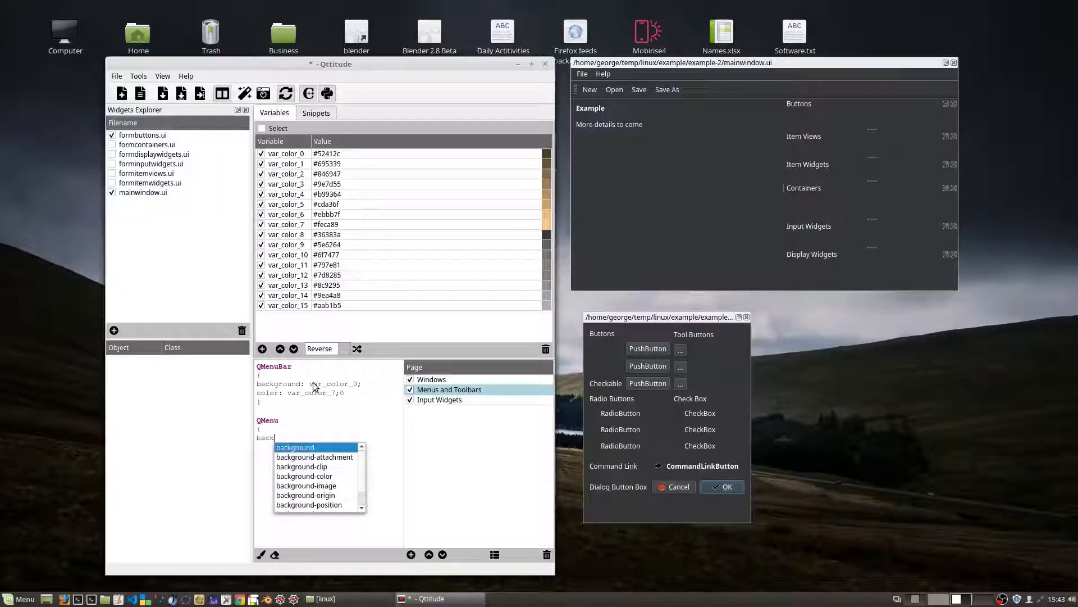
{"action": "key", "text": "Return"}
{"action": "type", "text": ": var"}
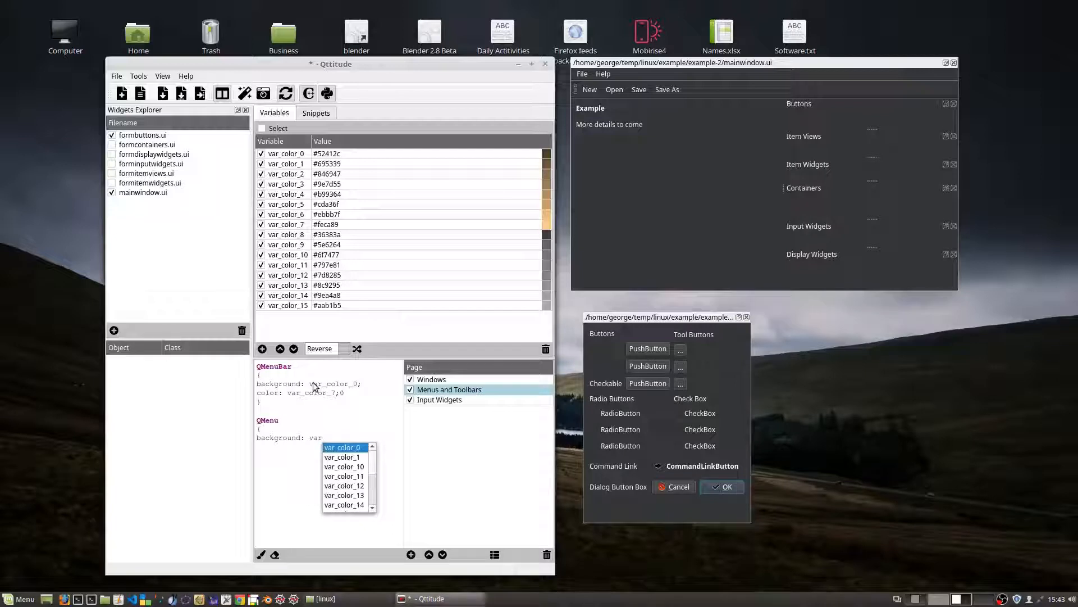
{"action": "key", "text": "Return"}
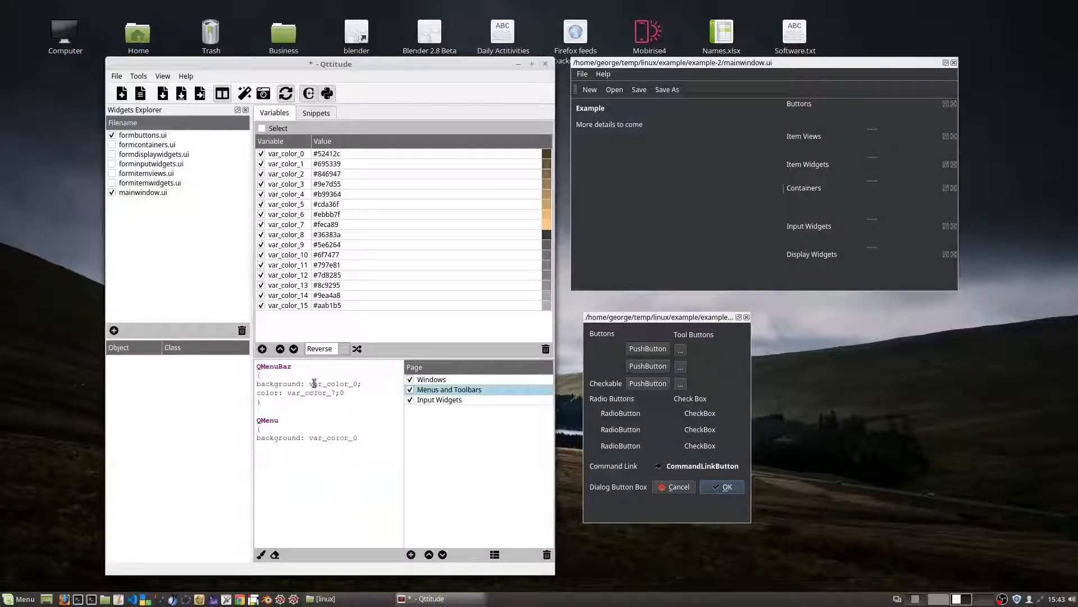
{"action": "key", "text": "BackSpace"}
{"action": "type", "text": "2; "}
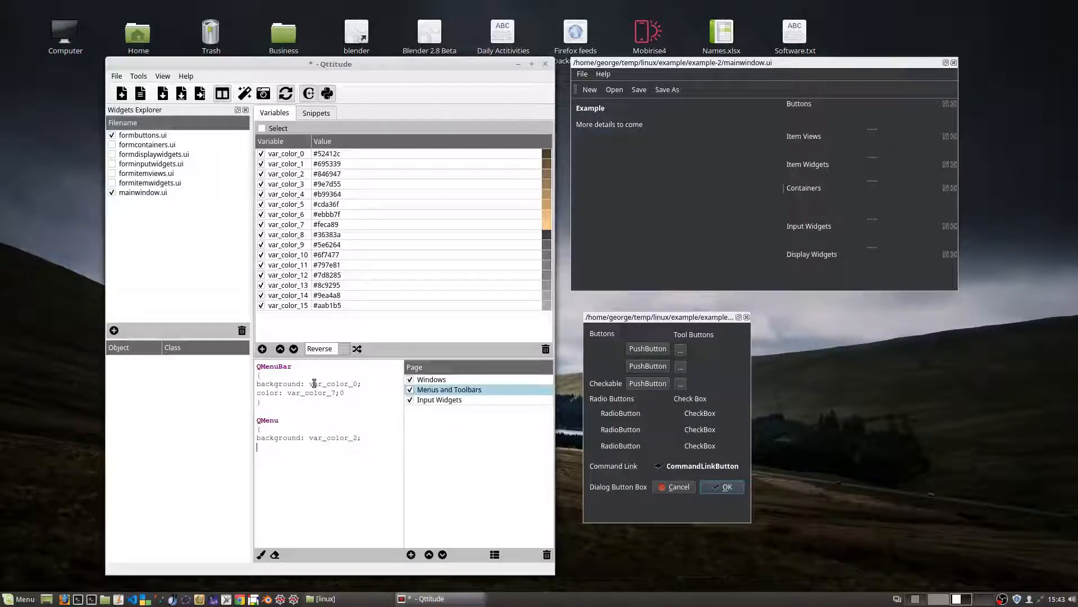
- Add a text color of var_color_7 to the QMenu rule and close the rule with a brace
{"action": "type", "text": "ca"}
{"action": "key", "text": "BackSpace"}
{"action": "key", "text": "BackSpace"}
{"action": "key", "text": "BackSpace"}
{"action": "type", "text": "olor: var"}
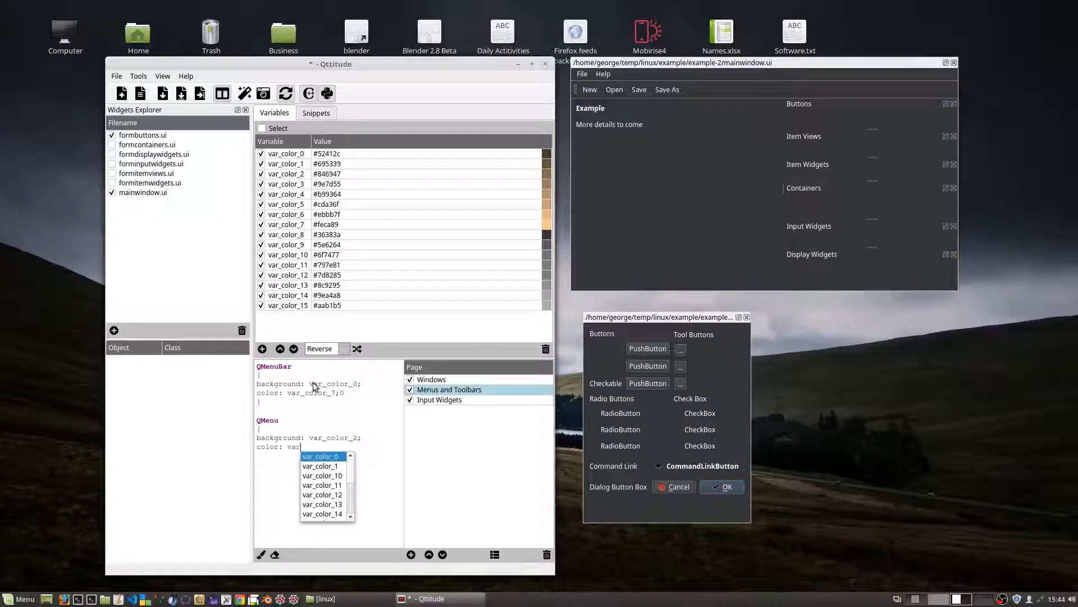
{"action": "type", "text": "_color_"}
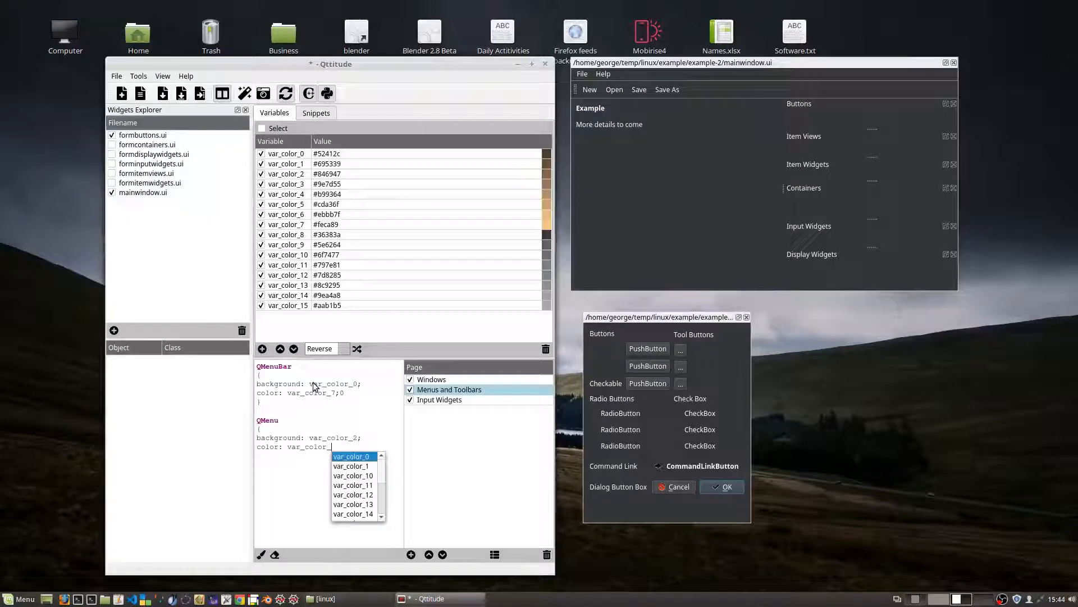
{"action": "type", "text": "7;"}
{"action": "key", "text": "Return"}
{"action": "type", "text": "}"}
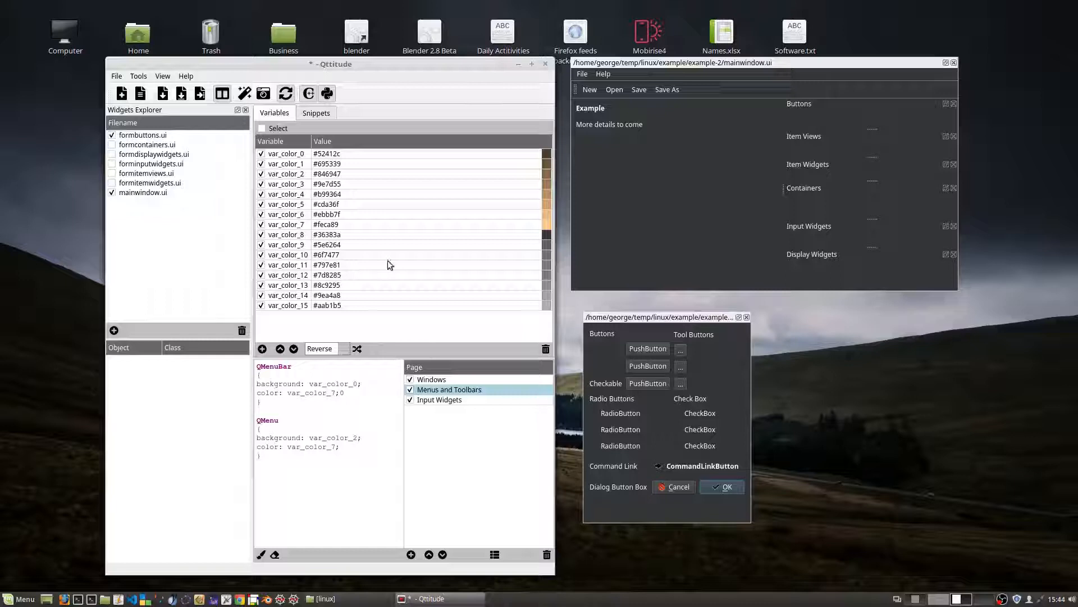
- Remove the stray 0 after the QMenuBar text color and check the File menu in the mainwindow.ui preview
{"action": "left_click", "coordinate": [377, 395]}
{"action": "key", "text": "BackSpace"}
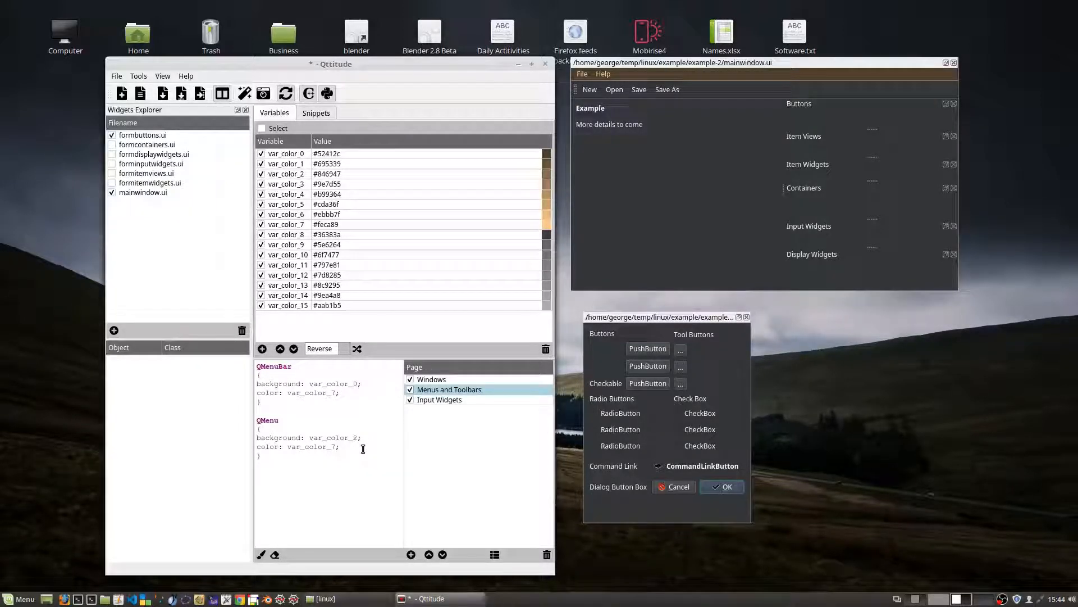
{"action": "left_click", "coordinate": [582, 74]}
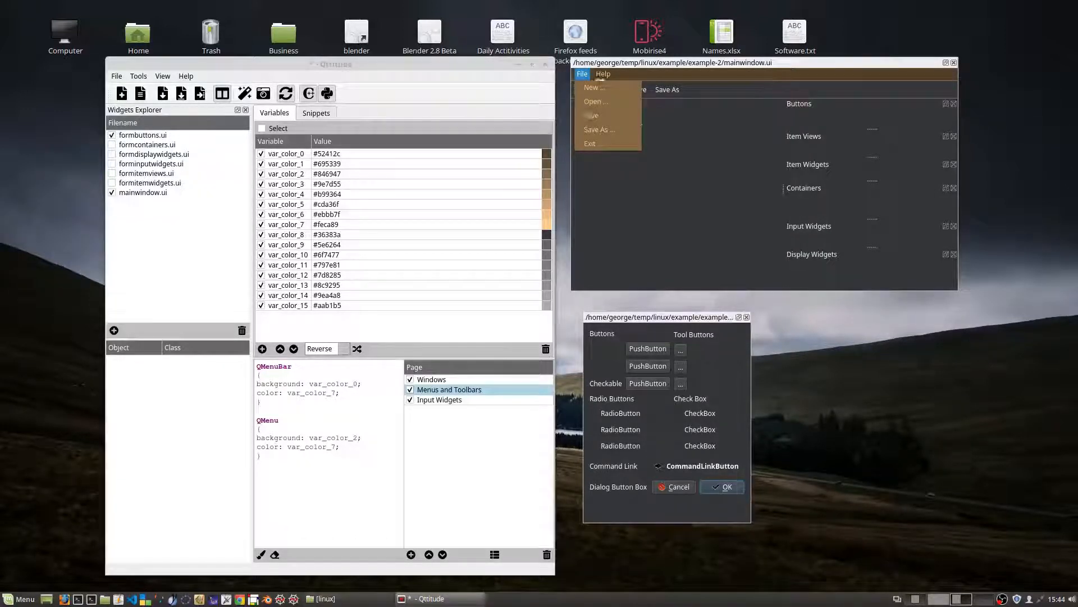
{"action": "left_click", "coordinate": [583, 74]}
{"action": "left_click", "coordinate": [583, 75]}
- Save the project as project2.proj in the example-2 folder
{"action": "left_click", "coordinate": [163, 96]}
{"action": "double_click", "coordinate": [245, 194]}
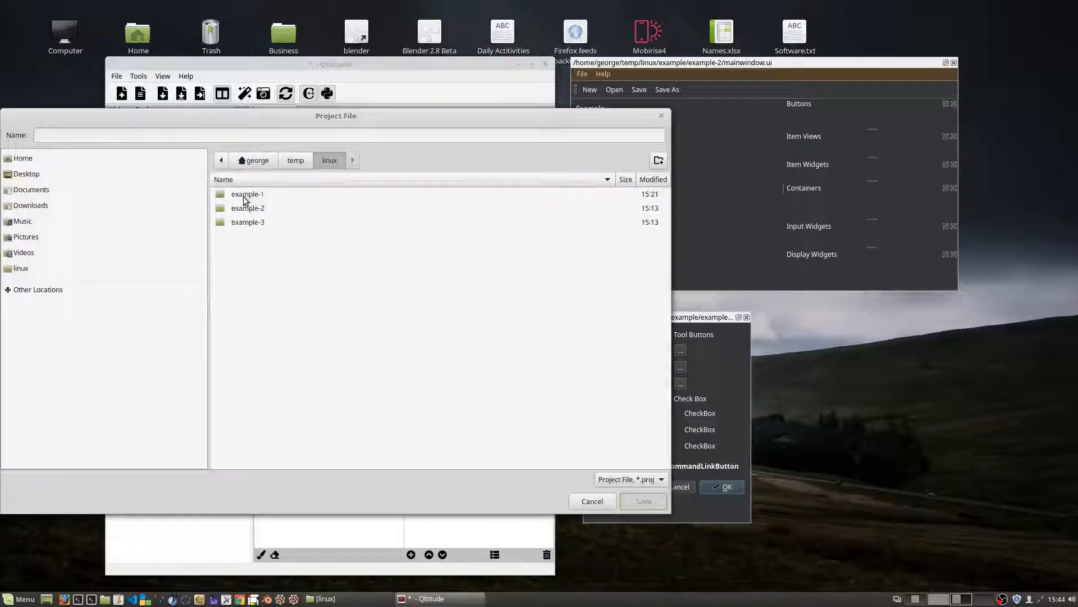
{"action": "double_click", "coordinate": [254, 209]}
{"action": "left_click", "coordinate": [307, 135]}
{"action": "type", "text": "project2.pro"}
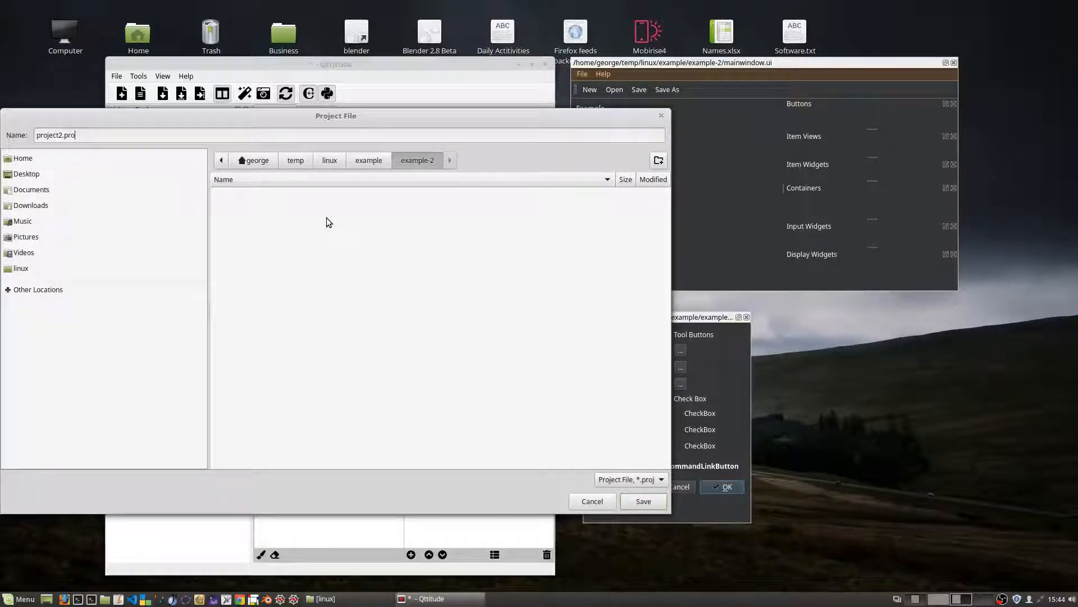
{"action": "type", "text": "j"}
{"action": "left_click", "coordinate": [643, 501]}
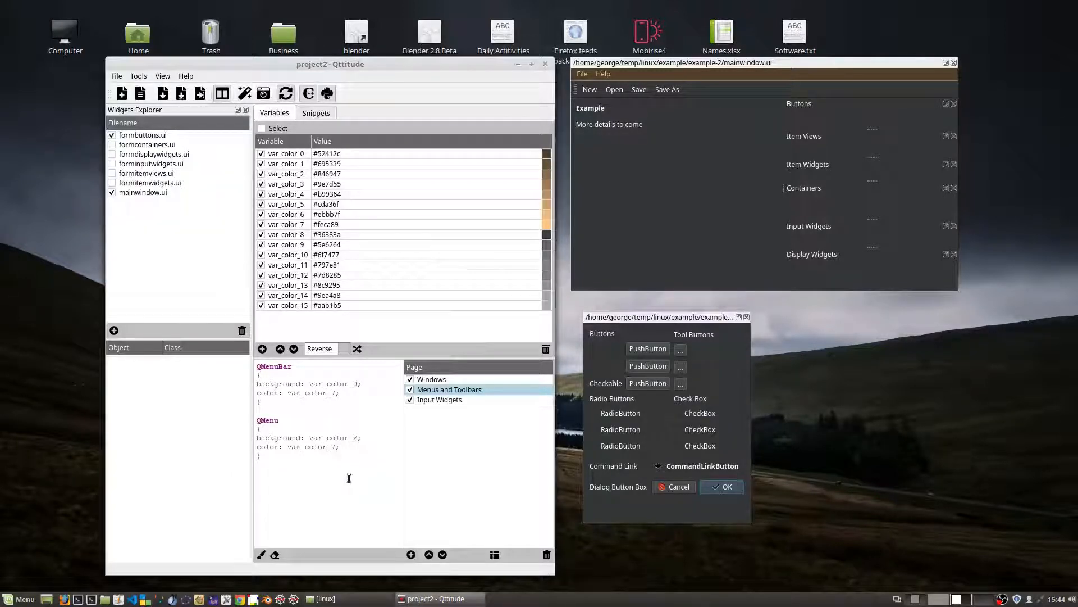
- Start a QToolBar rule with an opening brace below the QMenu rule
{"action": "type", "text": "Q"}
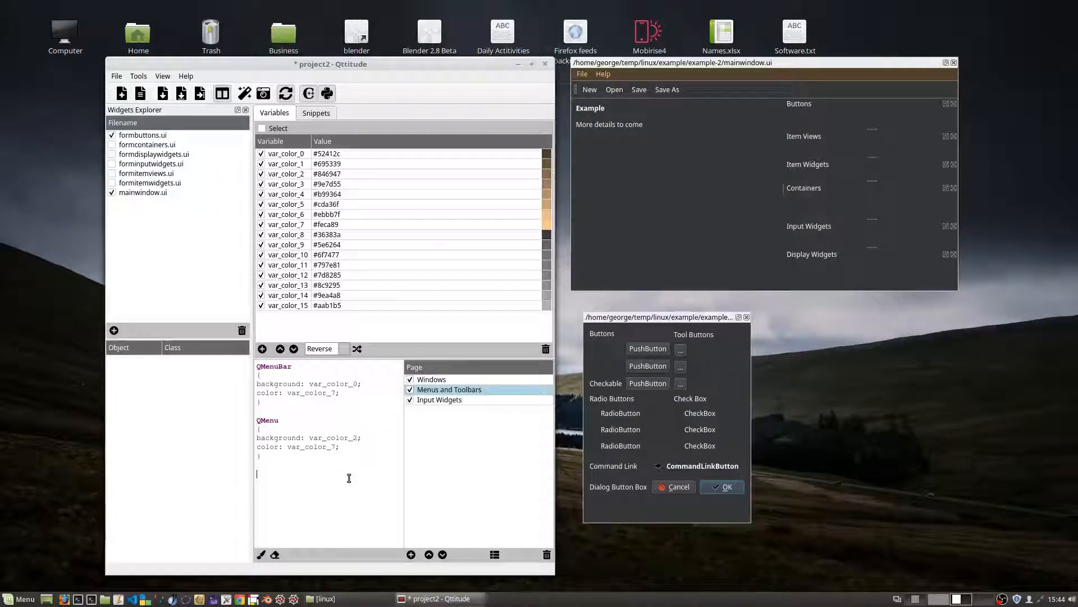
{"action": "type", "text": "ToolBar"}
{"action": "key", "text": "Return"}
{"action": "key", "text": "Return"}
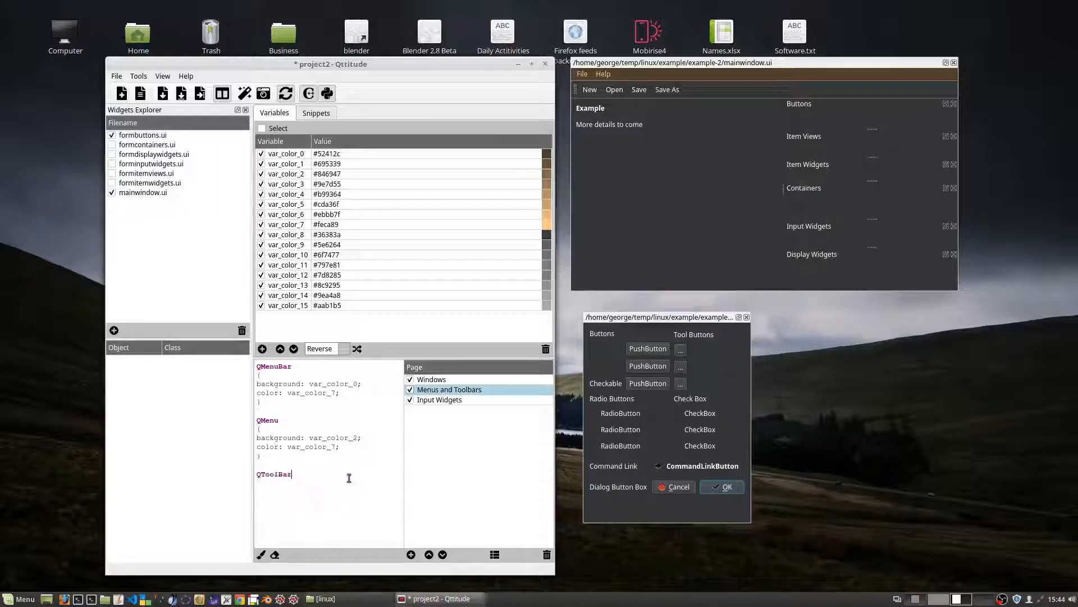
{"action": "type", "text": "{"}
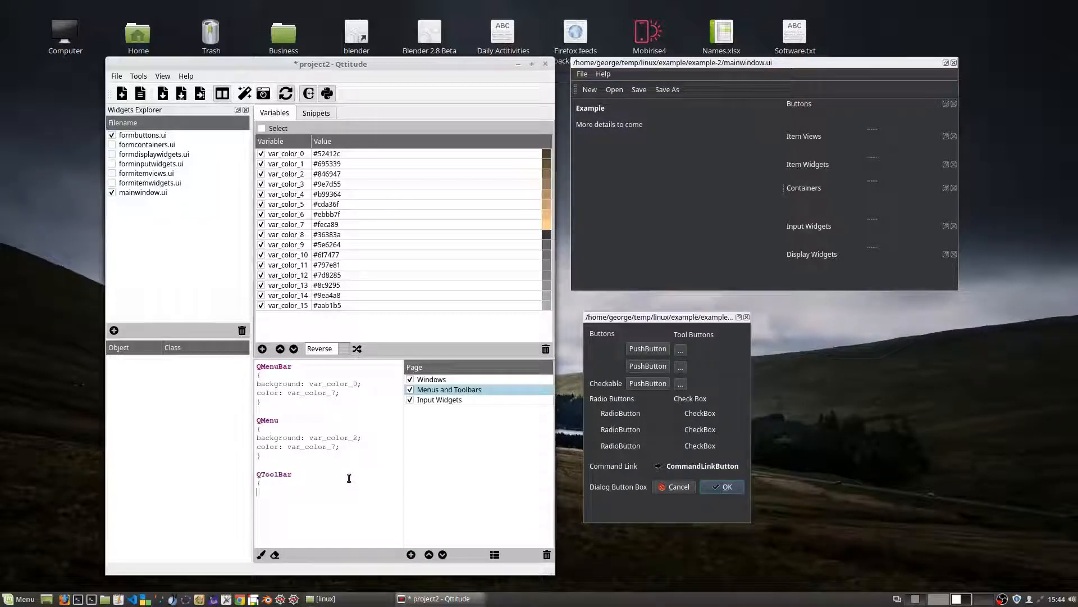
{"action": "key", "text": "Return"}
- Set the background of the QToolBar rule to var_color_8
{"action": "type", "text": "background"}
{"action": "key", "text": "Return"}
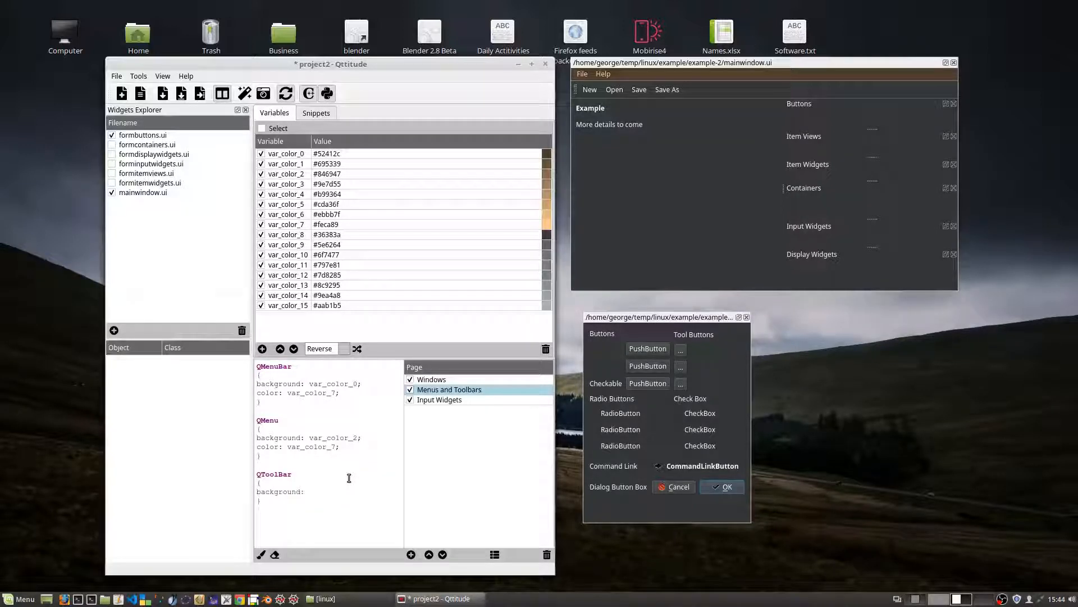
{"action": "type", "text": "var"}
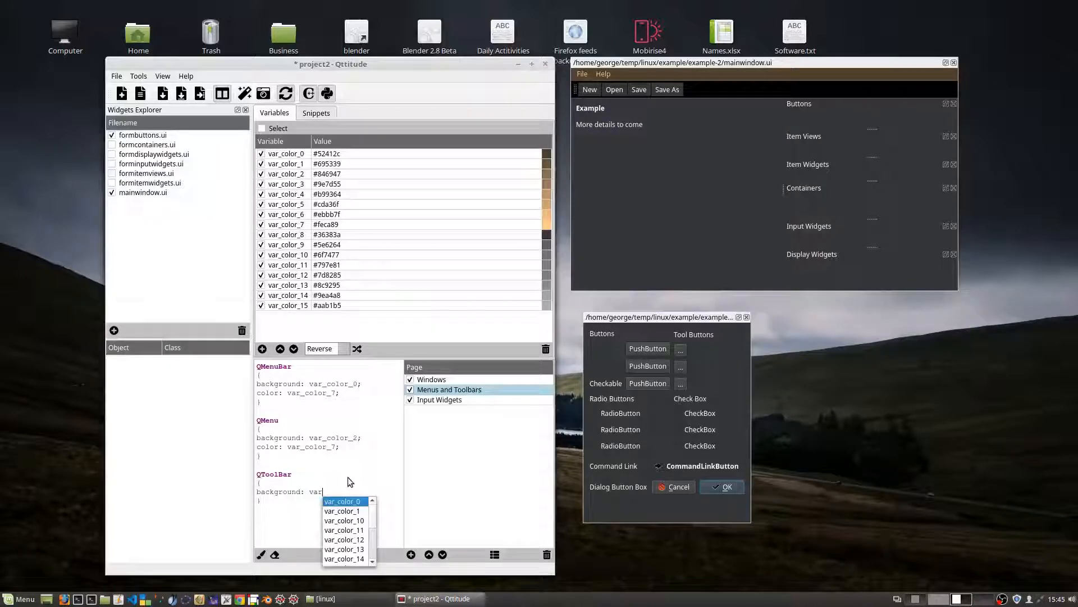
{"action": "key", "text": "Return"}
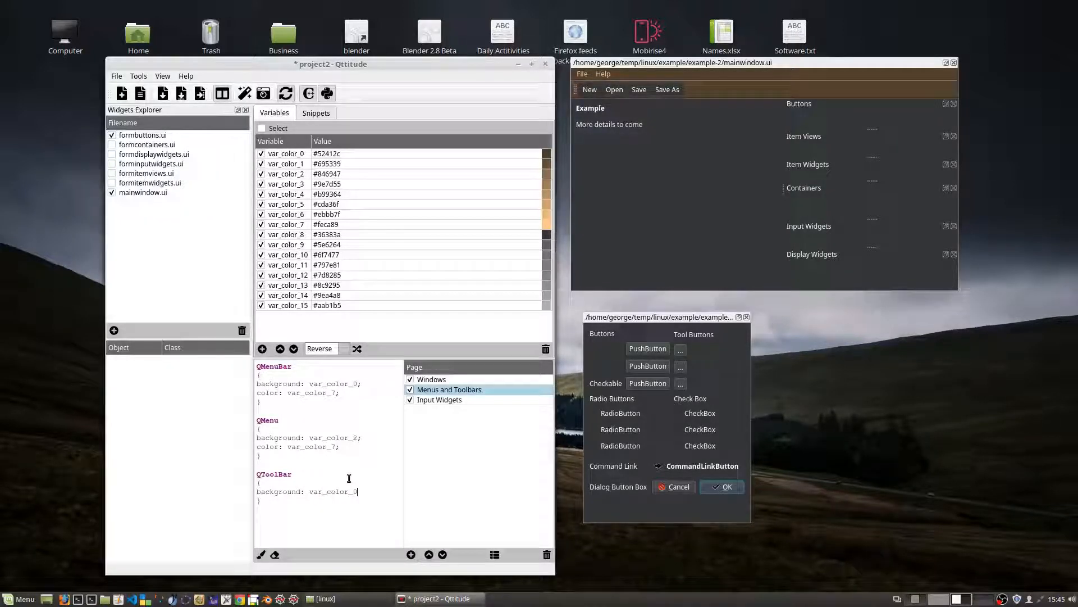
{"action": "key", "text": "BackSpace"}
{"action": "type", "text": "8"}
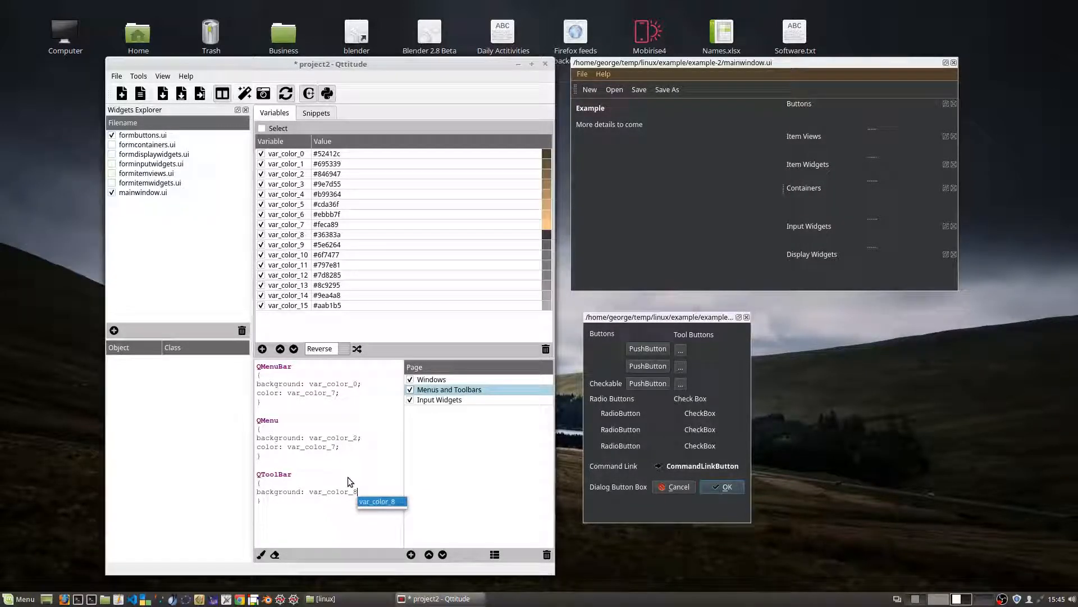
{"action": "type", "text": ";"}
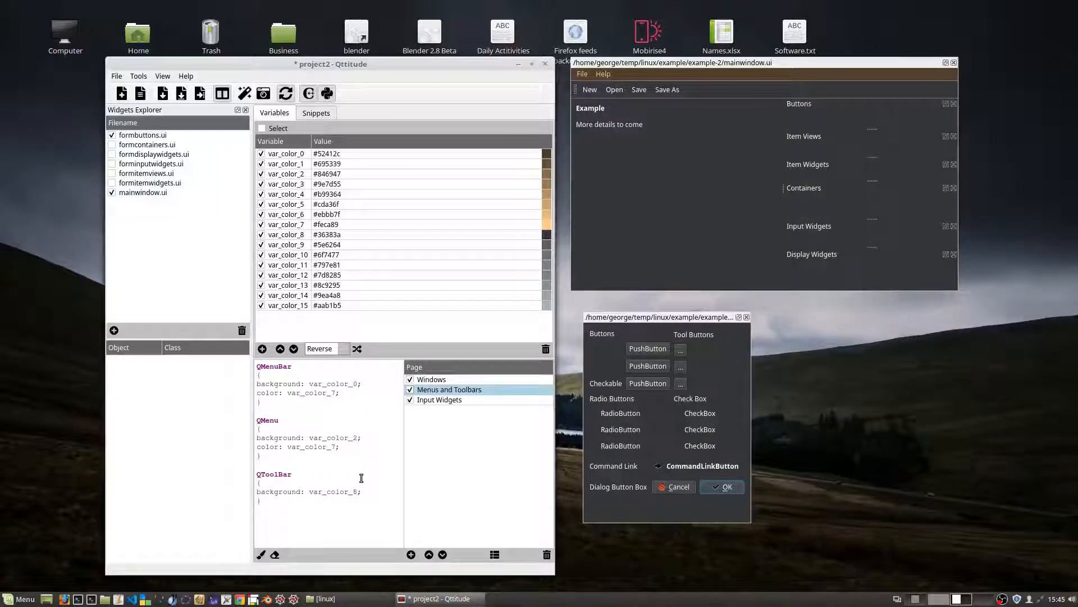
- Open the Input Widgets page for editing and save the project
{"action": "left_click", "coordinate": [429, 401]}
{"action": "left_click", "coordinate": [370, 395]}
{"action": "key", "text": "ctrl+s"}
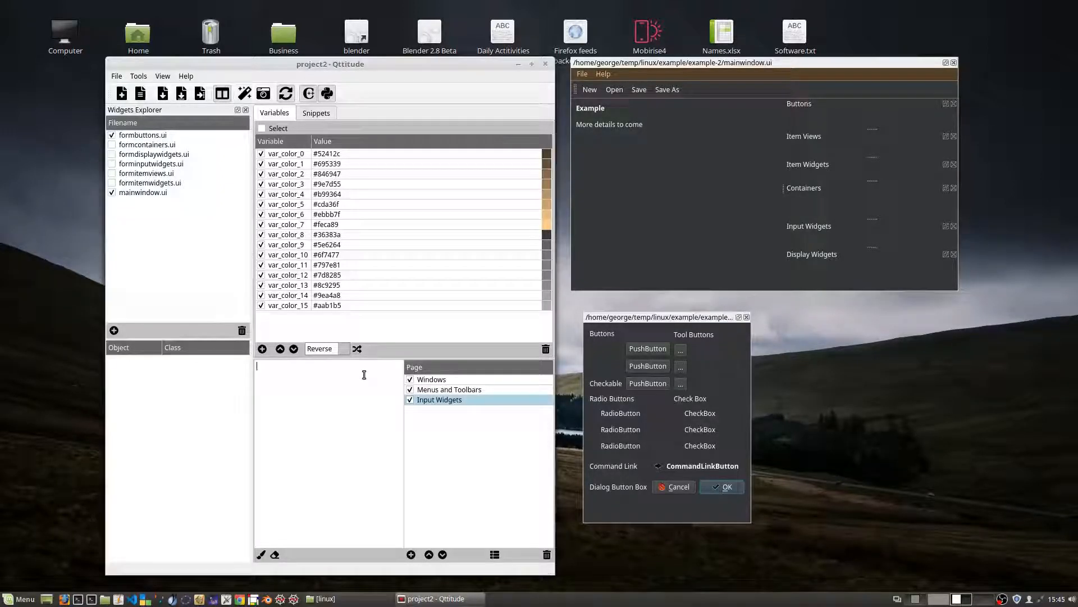
- Start a QPushButton rule with an opening brace on the Input Widgets page
{"action": "type", "text": "QPu"}
{"action": "key", "text": "Return"}
{"action": "key", "text": "Return"}
{"action": "type", "text": "{"}
{"action": "key", "text": "Return"}
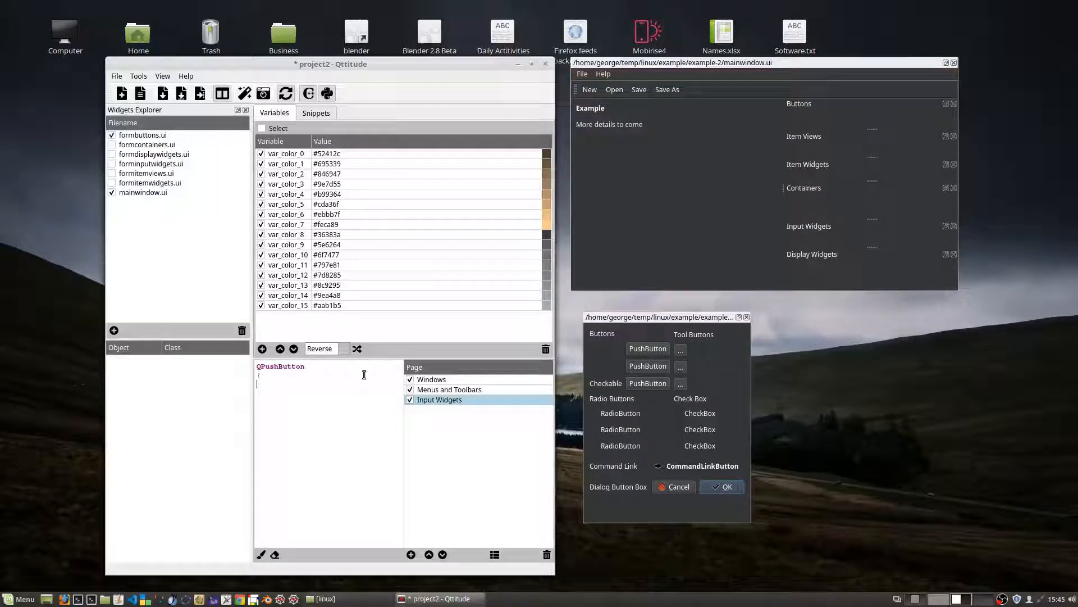
- Set the background of the QPushButton rule to var_color_13 and close the rule with a brace
{"action": "type", "text": "background: va"}
{"action": "key", "text": "Return"}
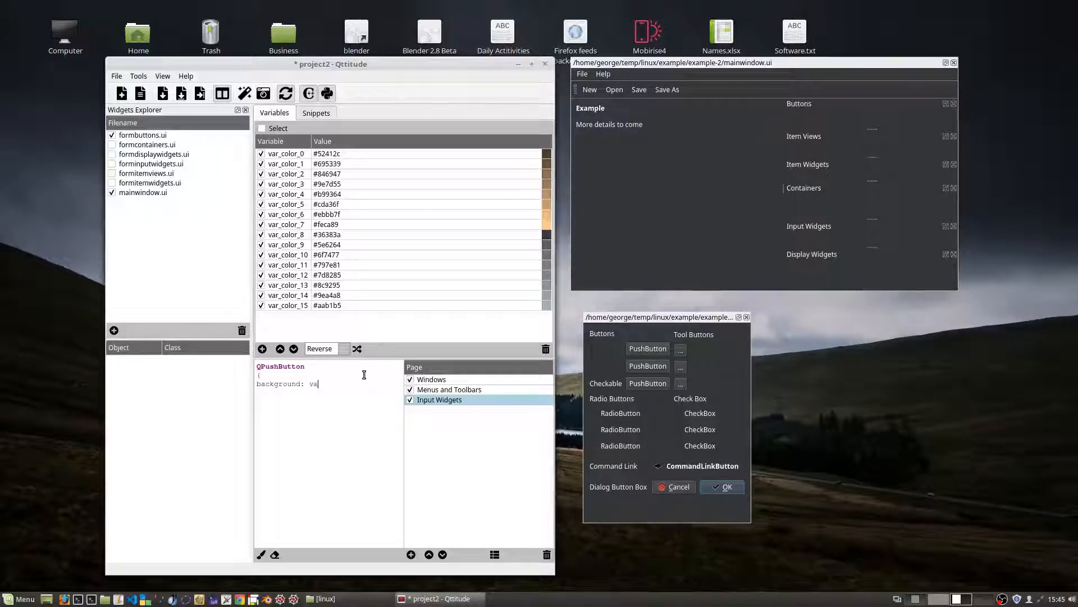
{"action": "key", "text": "Return"}
{"action": "key", "text": "BackSpace"}
{"action": "type", "text": "13;"}
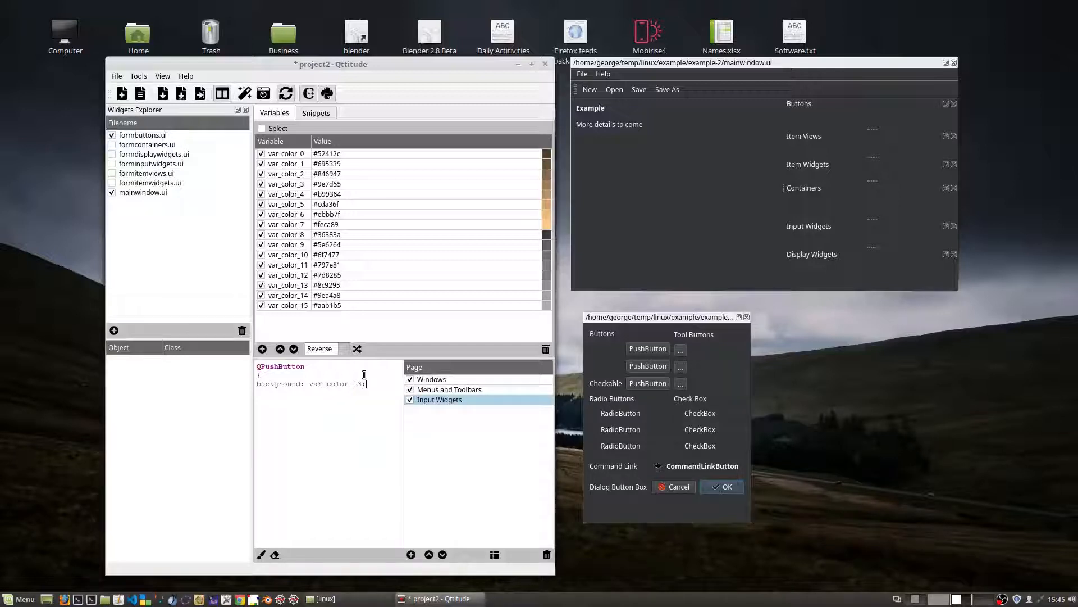
{"action": "key", "text": "Return"}
{"action": "type", "text": "}"}
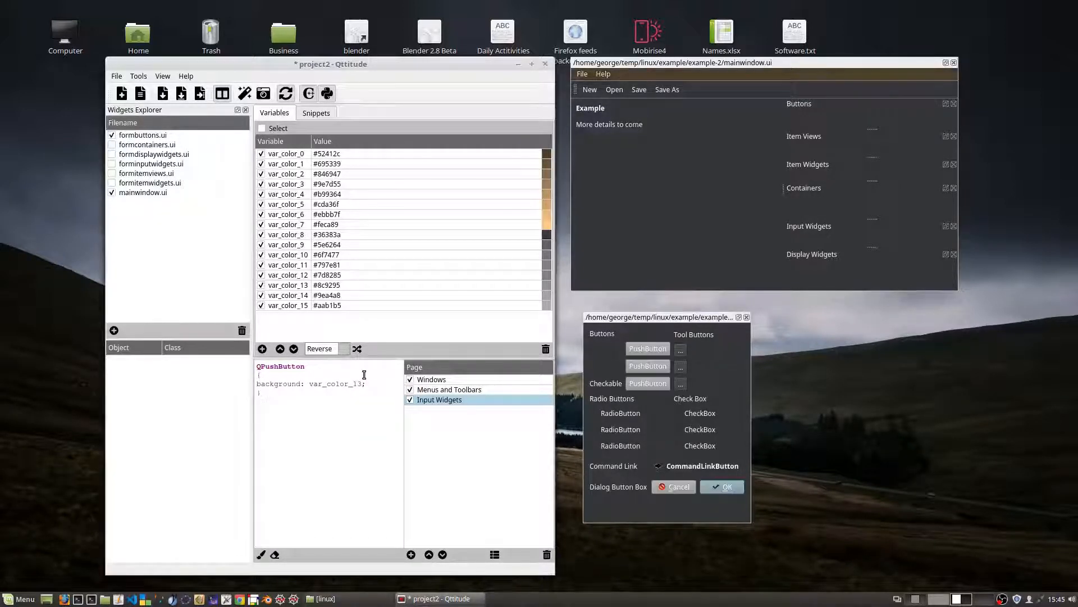
- Try var_color_11 as the background of the QPushButton rule
{"action": "key", "text": "Left"}
{"action": "key", "text": "Left"}
{"action": "key", "text": "Left"}
{"action": "key", "text": "Left"}
{"action": "key", "text": "Delete"}
{"action": "type", "text": "1"}
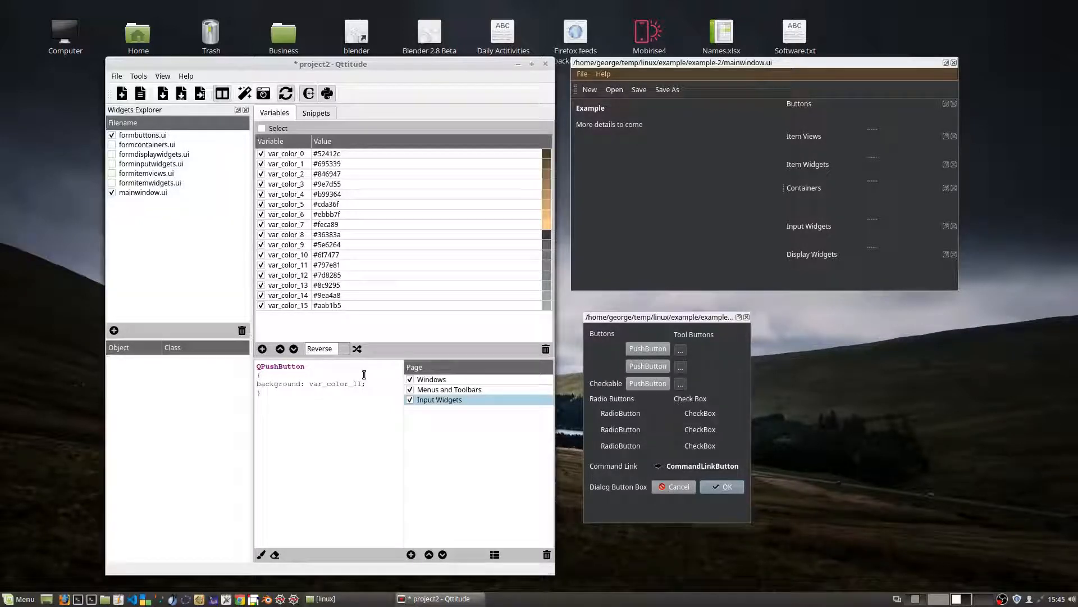
- Try var_color_8 as the background of the QPushButton rule
{"action": "key", "text": "Left"}
{"action": "key", "text": "Left"}
{"action": "key", "text": "shift+Right"}
{"action": "type", "text": "8"}
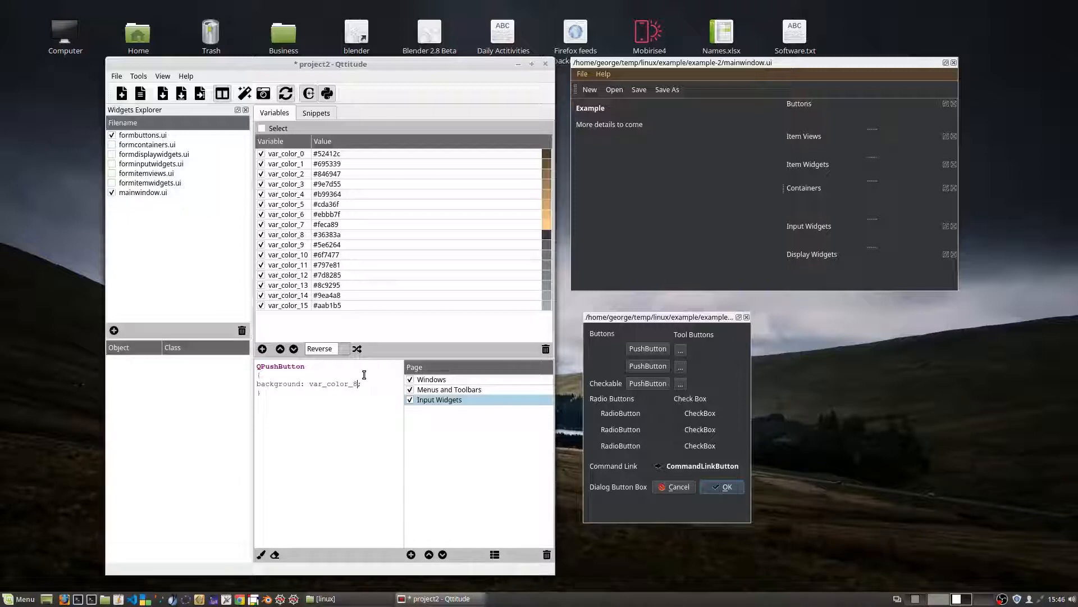
- Switch the QPushButton background to var_color_7 and back to var_color_8 to compare them
{"action": "key", "text": "shift+Left"}
{"action": "key", "text": "shift+Left"}
{"action": "type", "text": "7"}
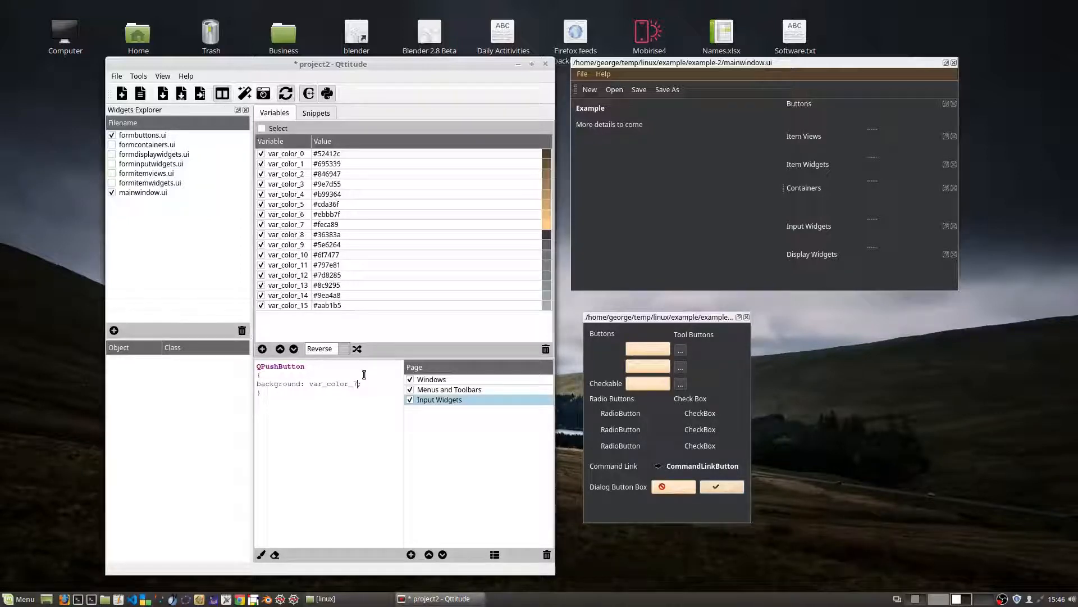
{"action": "key", "text": "shift+Left"}
{"action": "type", "text": "8"}
{"action": "key", "text": "Down"}
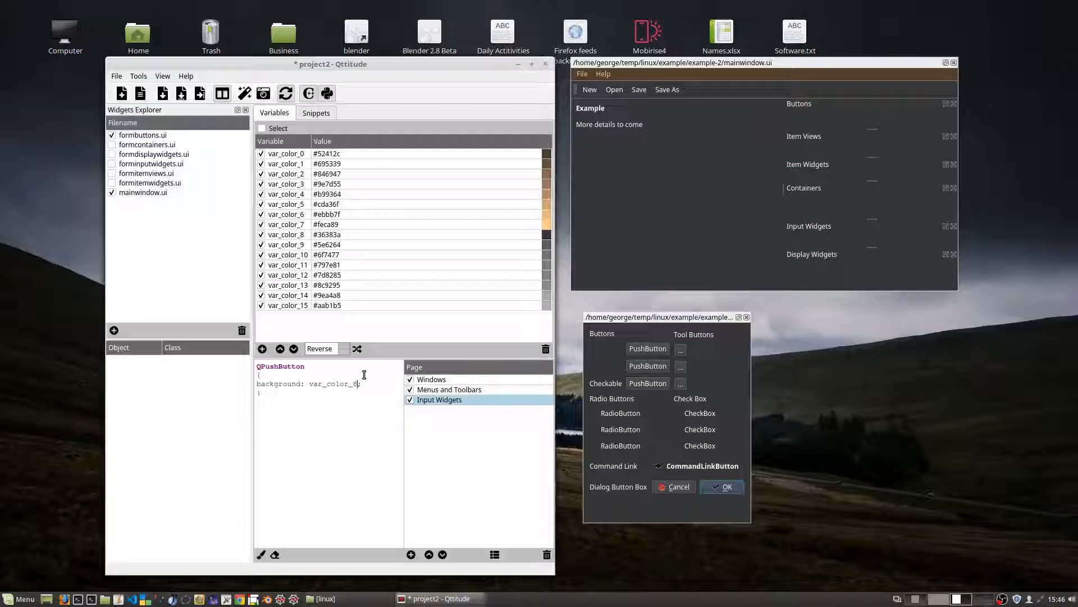
- Try var_color_7 once more for the QPushButton background and settle on var_color_2
{"action": "key", "text": "BackSpace"}
{"action": "type", "text": "7"}
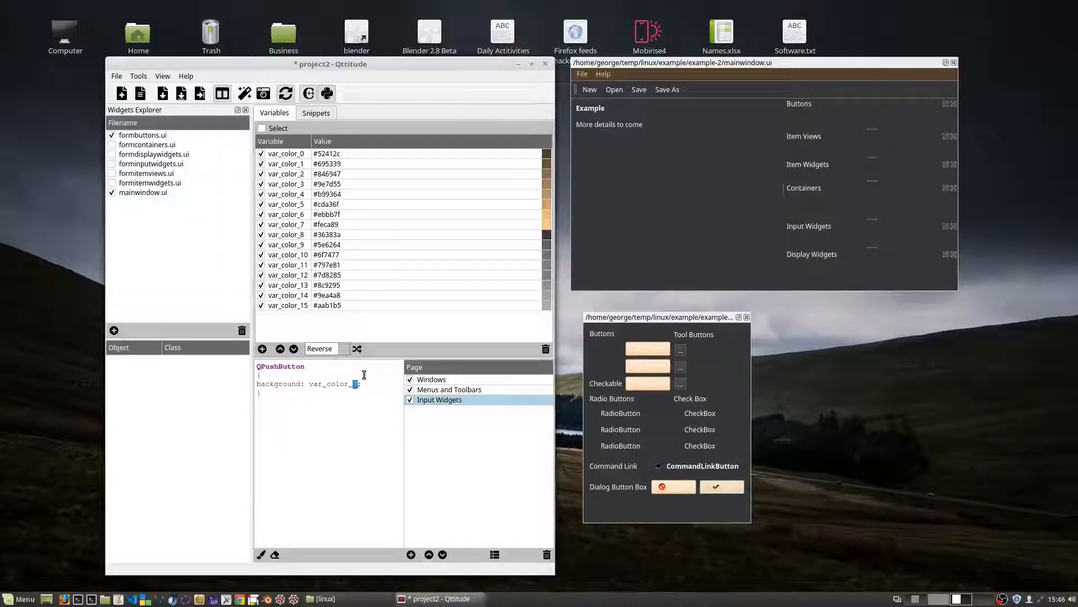
{"action": "type", "text": "2"}
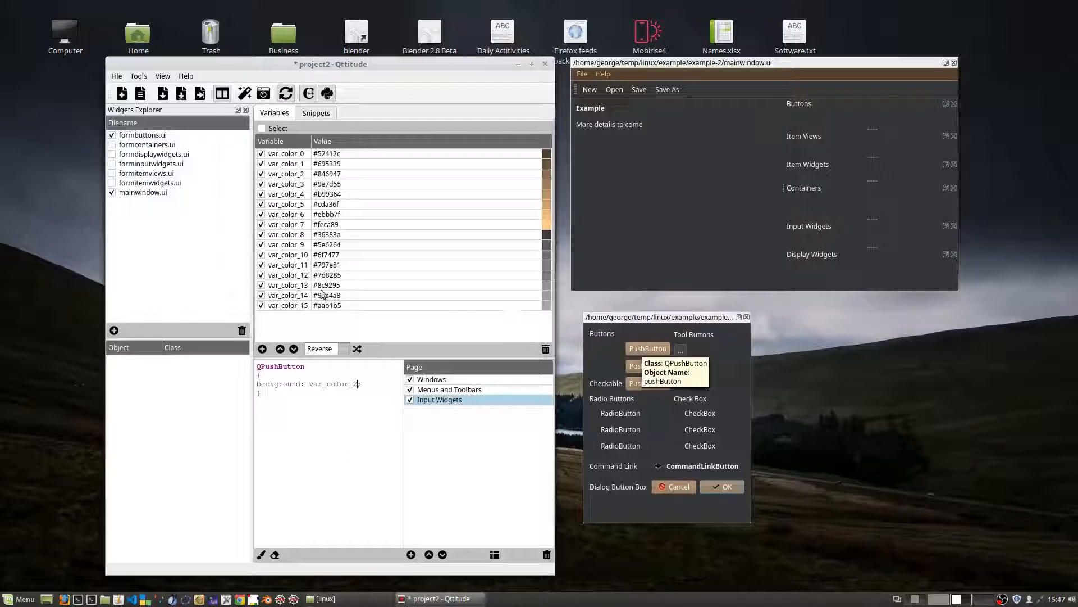
- Insert an empty rule for the pushButton object of formbuttons.ui below the QPushButton rule, separated by a blank line
{"action": "left_click", "coordinate": [150, 137]}
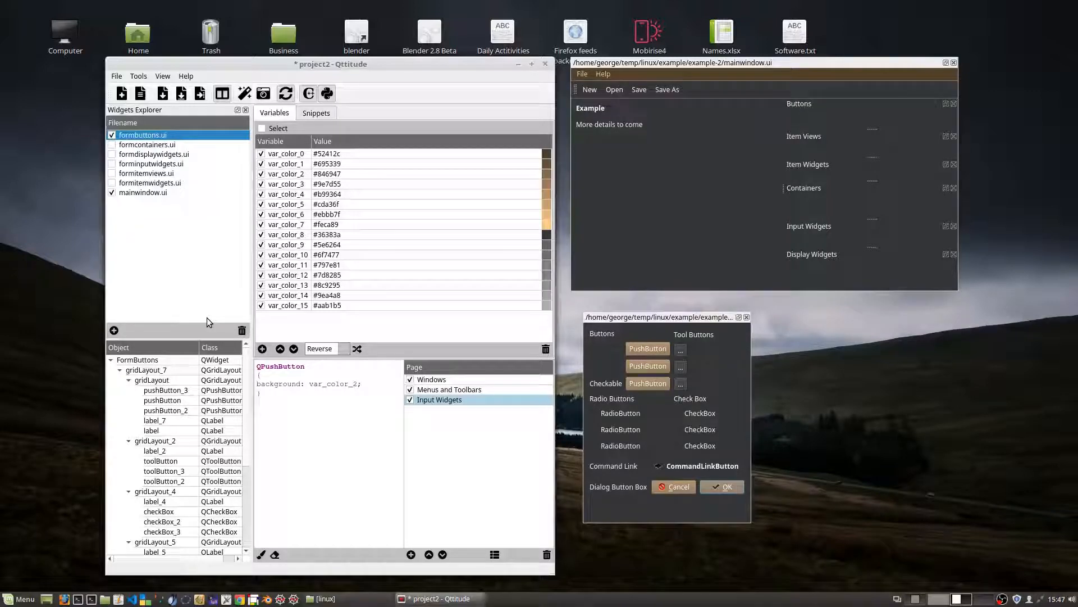
{"action": "left_click_drag", "start_coordinate": [252, 360], "coordinate": [269, 359]}
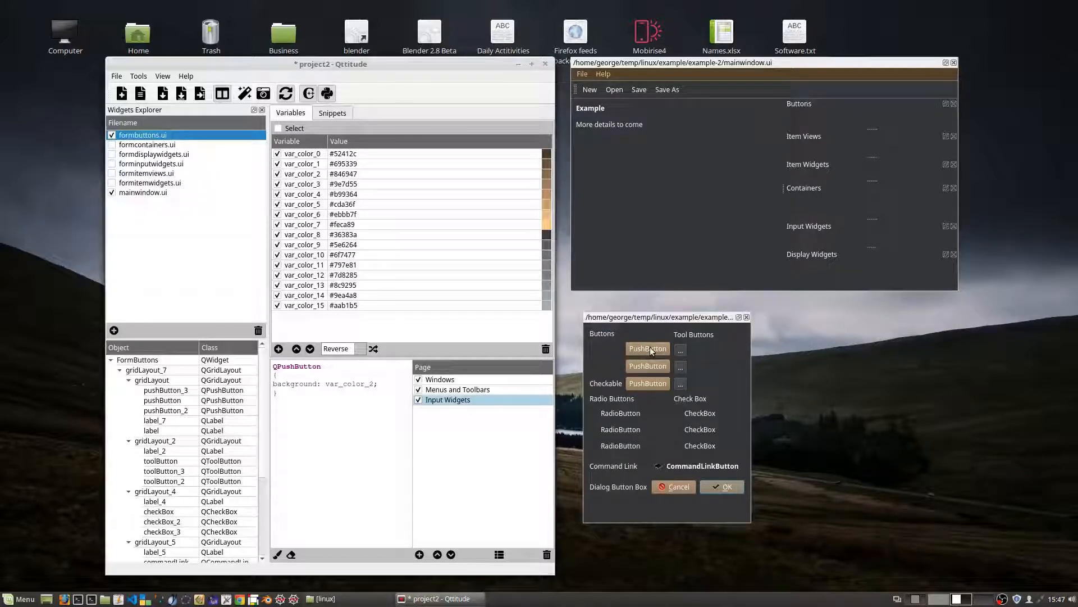
{"action": "left_click", "coordinate": [168, 400]}
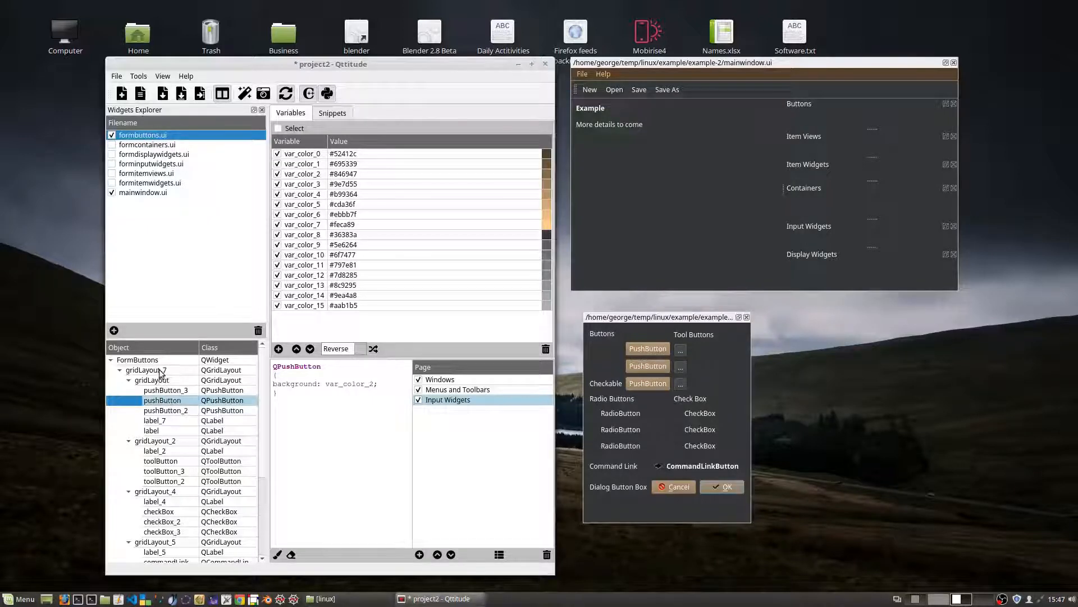
{"action": "left_click_drag", "start_coordinate": [159, 372], "coordinate": [287, 430]}
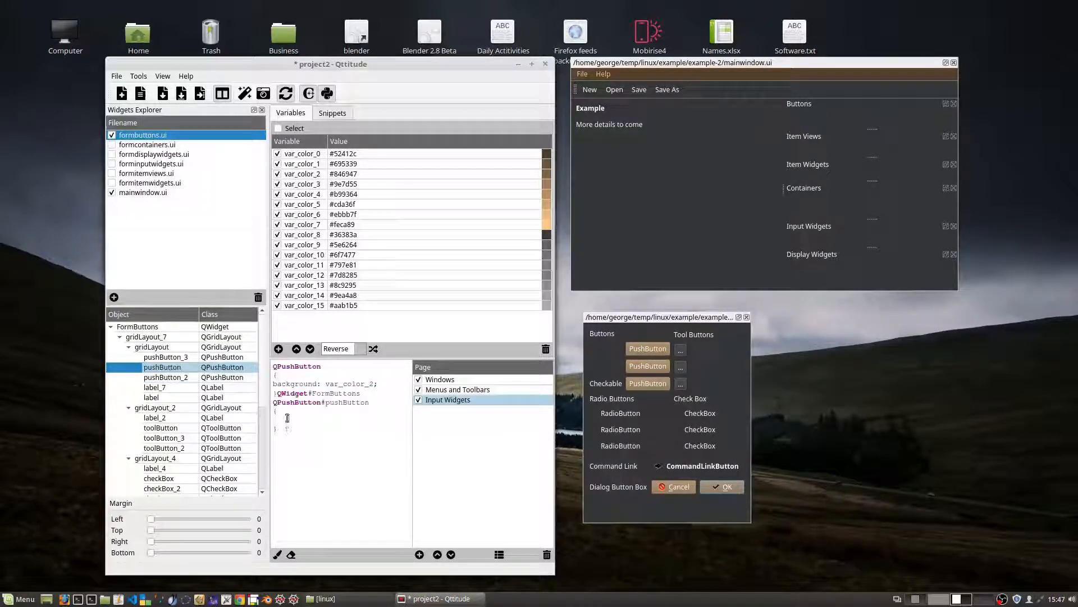
{"action": "key", "text": "Return"}
{"action": "key", "text": "Return"}
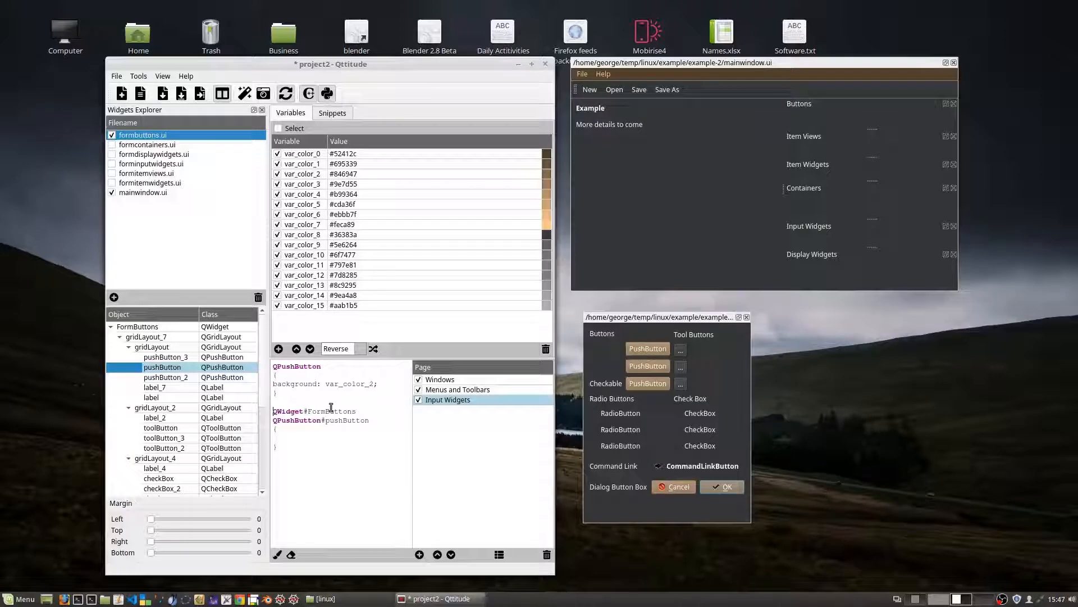
- Set the background of the pushButton rule for FormButtons to var_color_13
{"action": "left_click", "coordinate": [317, 438]}
{"action": "type", "text": "background"}
{"action": "key", "text": "Return"}
{"action": "type", "text": ":"}
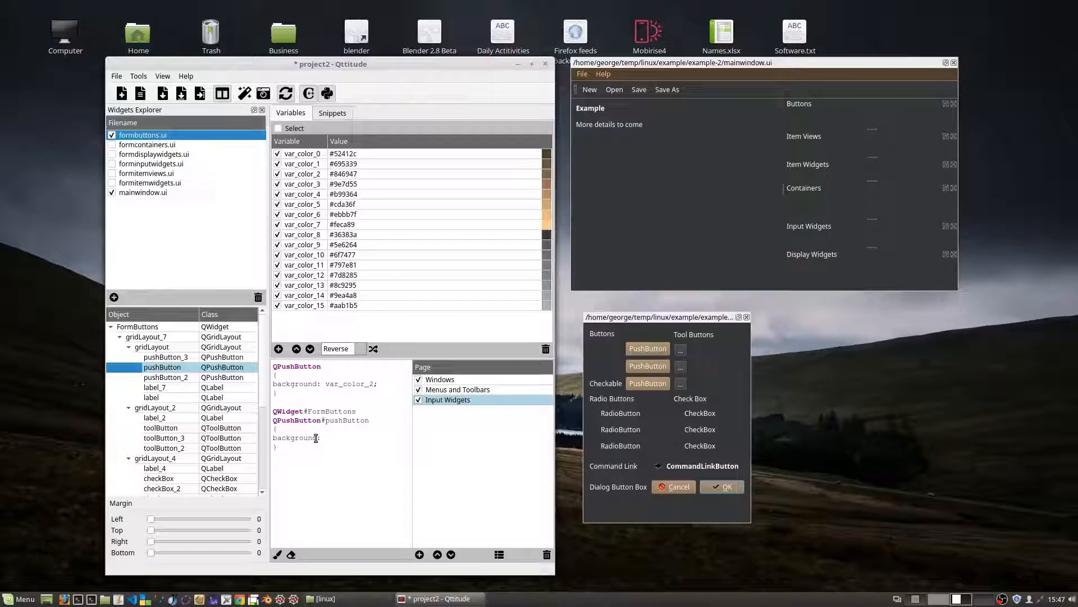
{"action": "type", "text": "var_color_0"}
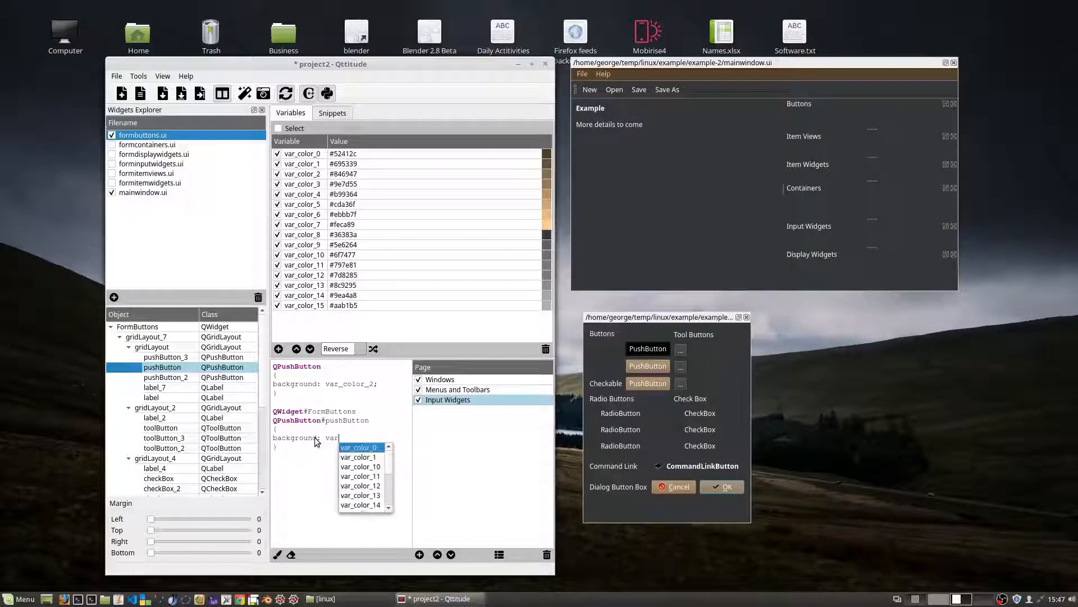
{"action": "key", "text": "Return"}
{"action": "key", "text": "BackSpace"}
{"action": "type", "text": "13"}
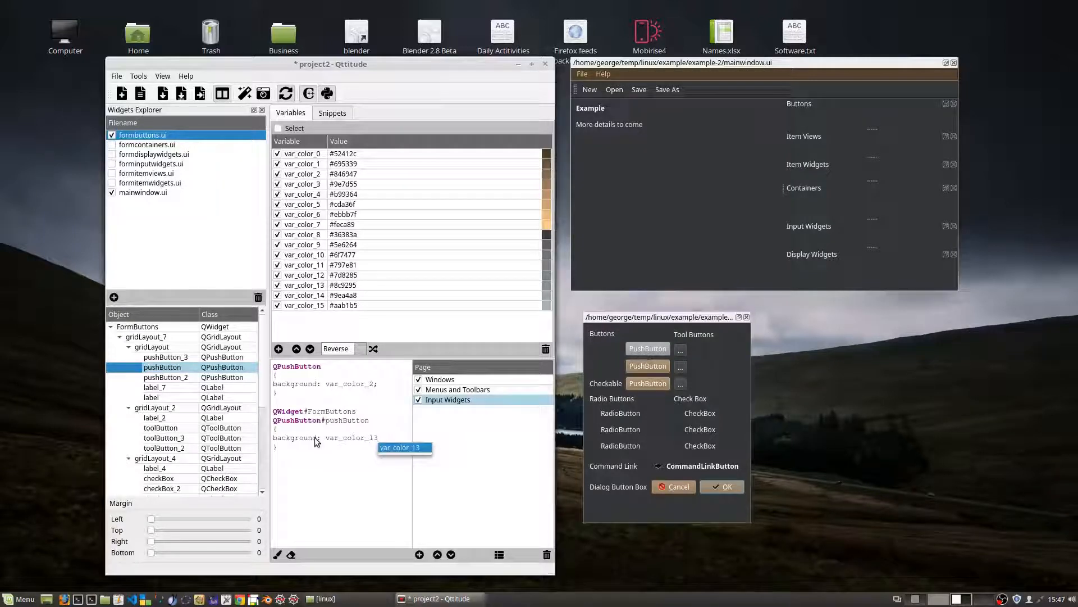
{"action": "type", "text": ";"}
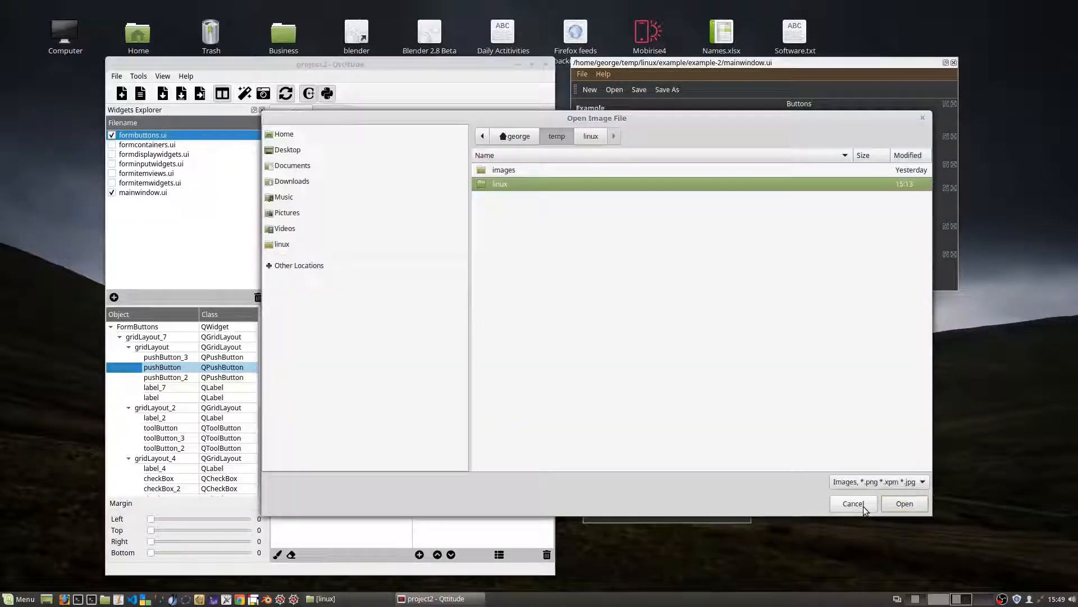
- Open the image picker for extracting a color palette and browse to the temp/images folder
{"action": "left_click", "coordinate": [863, 505]}
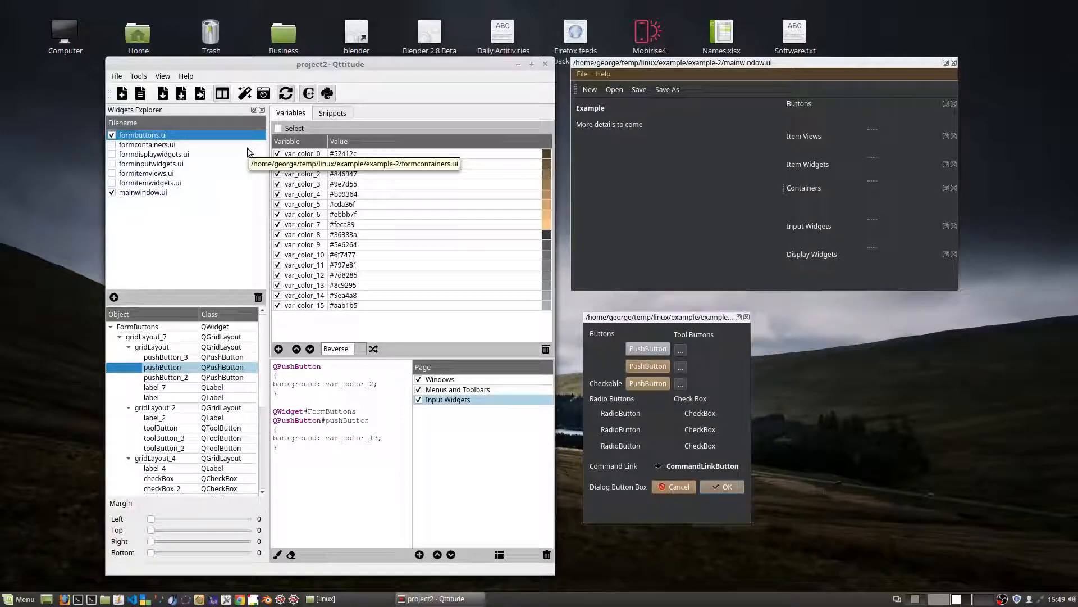
{"action": "left_click", "coordinate": [264, 93]}
{"action": "left_click_drag", "start_coordinate": [335, 116], "coordinate": [491, 125]}
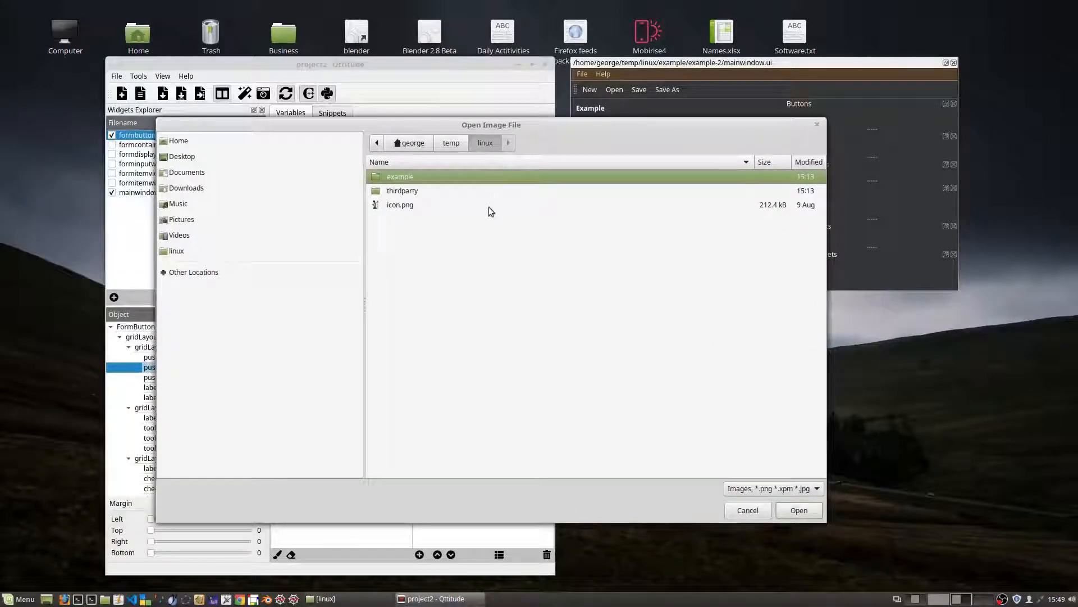
{"action": "left_click", "coordinate": [449, 142]}
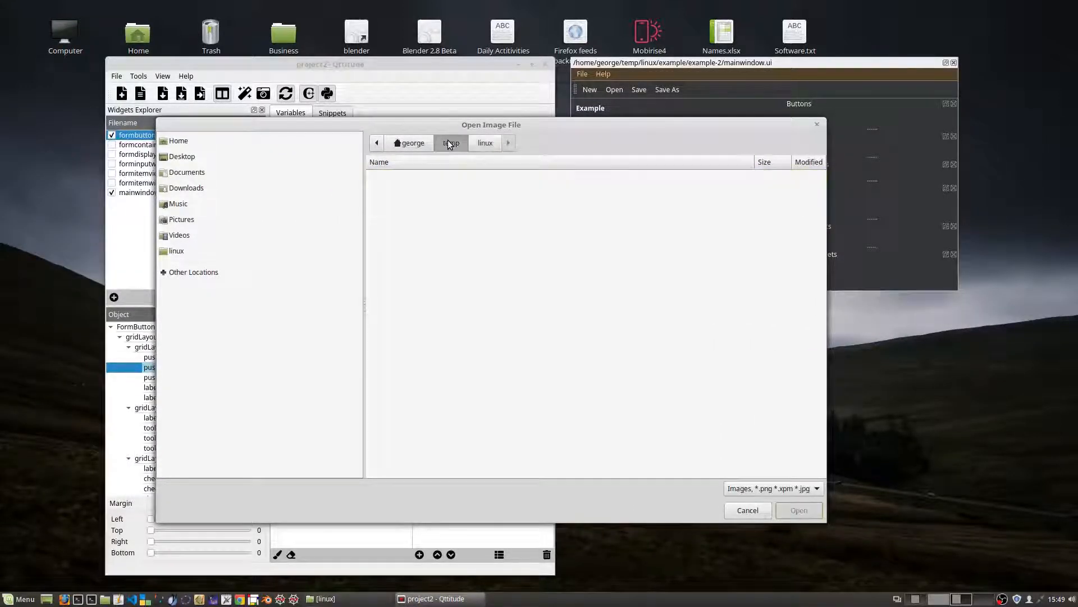
{"action": "double_click", "coordinate": [400, 176]}
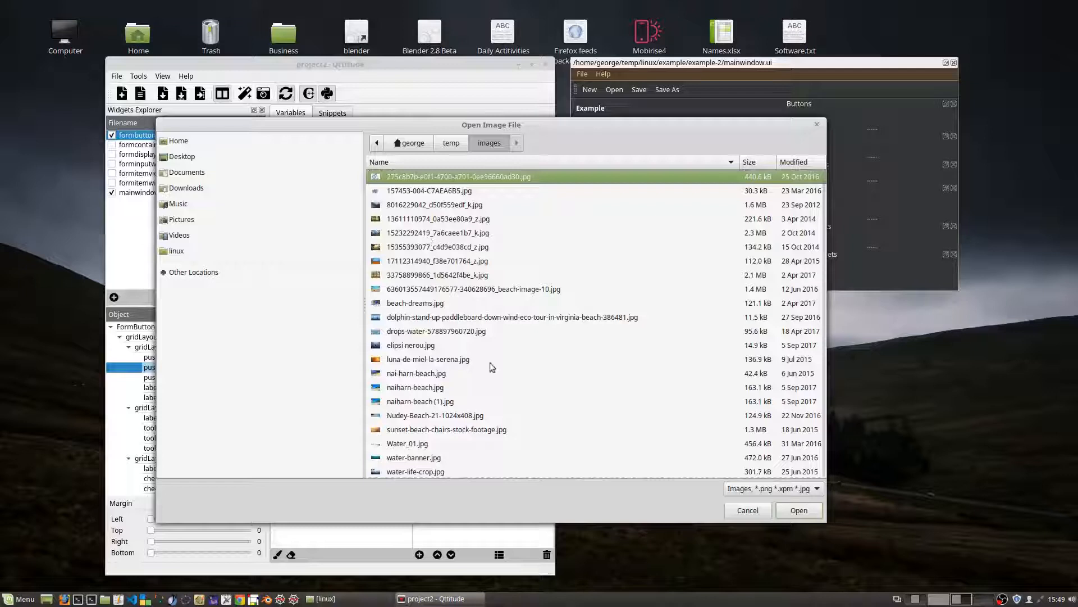
- Switch to the file manager and examine the picture previews in the temp/images folder
{"action": "left_click", "coordinate": [325, 598]}
{"action": "left_click_drag", "start_coordinate": [561, 86], "coordinate": [747, 118]}
{"action": "left_click", "coordinate": [561, 149]}
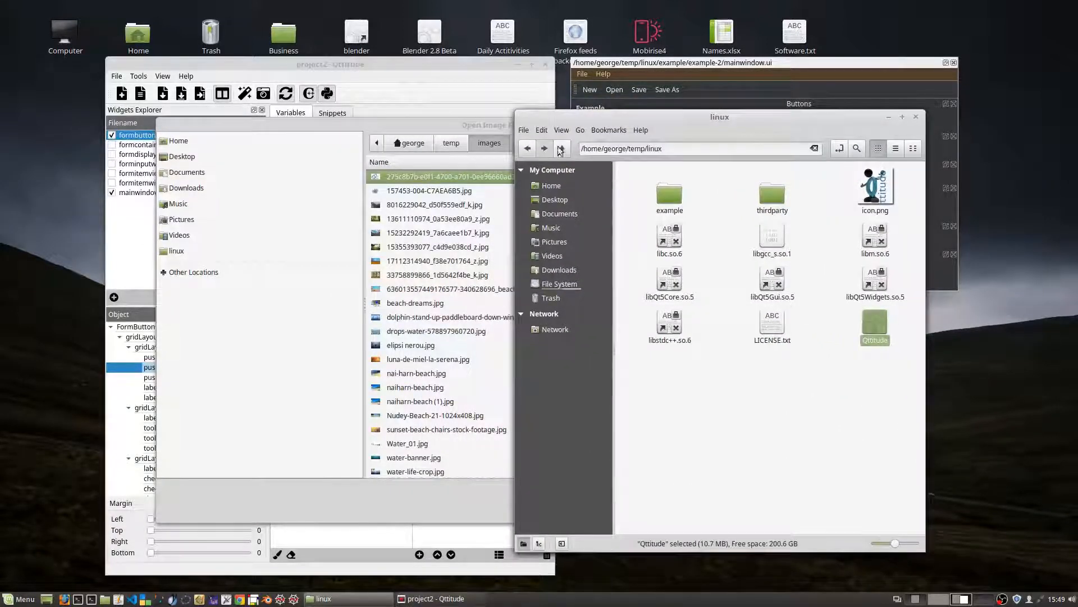
{"action": "double_click", "coordinate": [642, 186]}
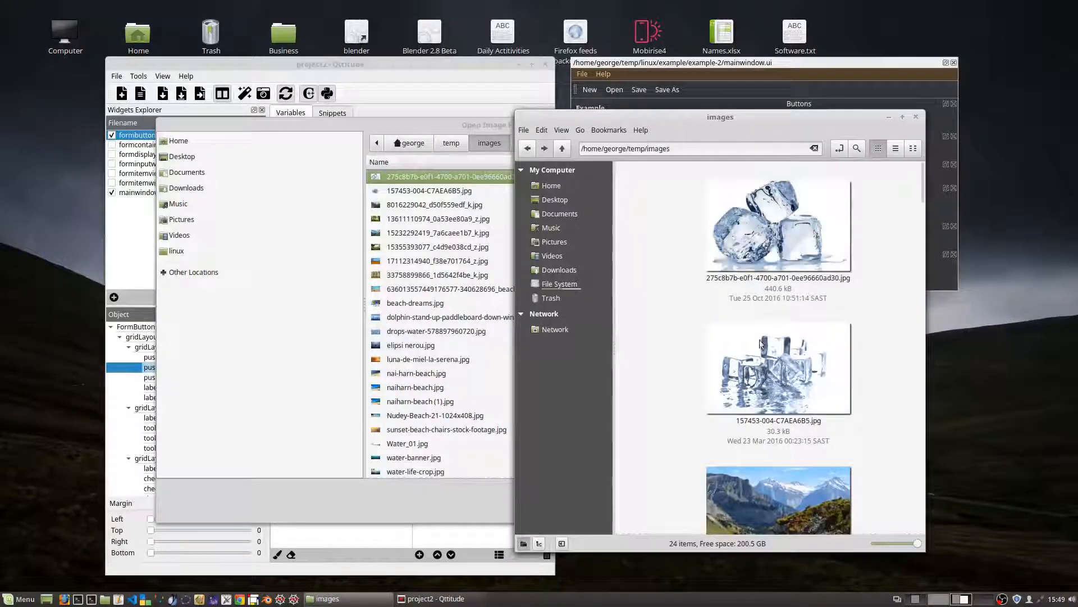
{"action": "scroll", "coordinate": [853, 389], "scroll_direction": "down", "scroll_amount": 5}
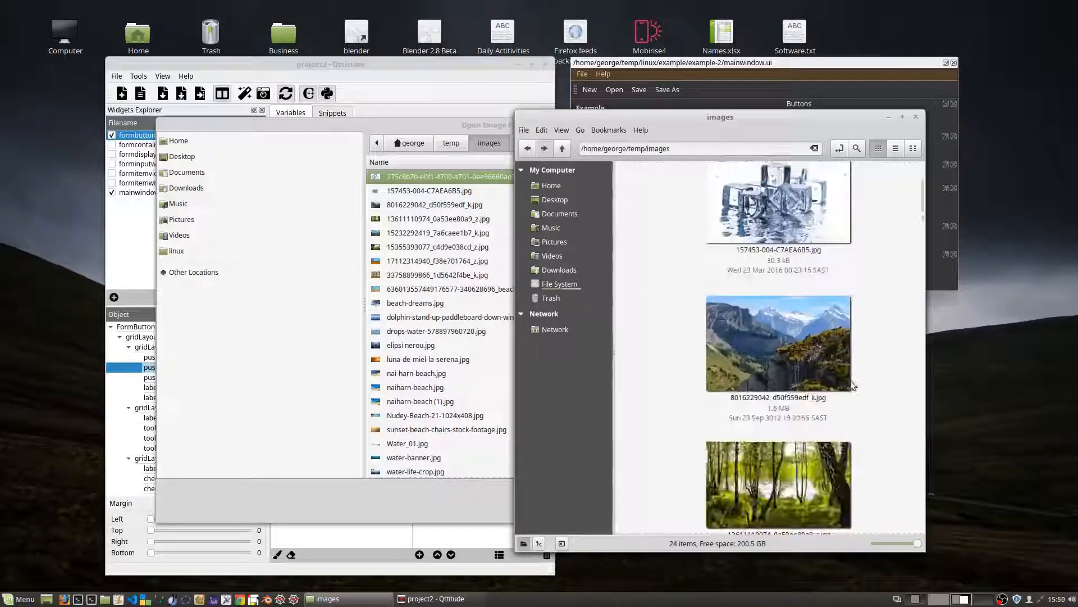
{"action": "scroll", "coordinate": [864, 275], "scroll_direction": "up", "scroll_amount": 5}
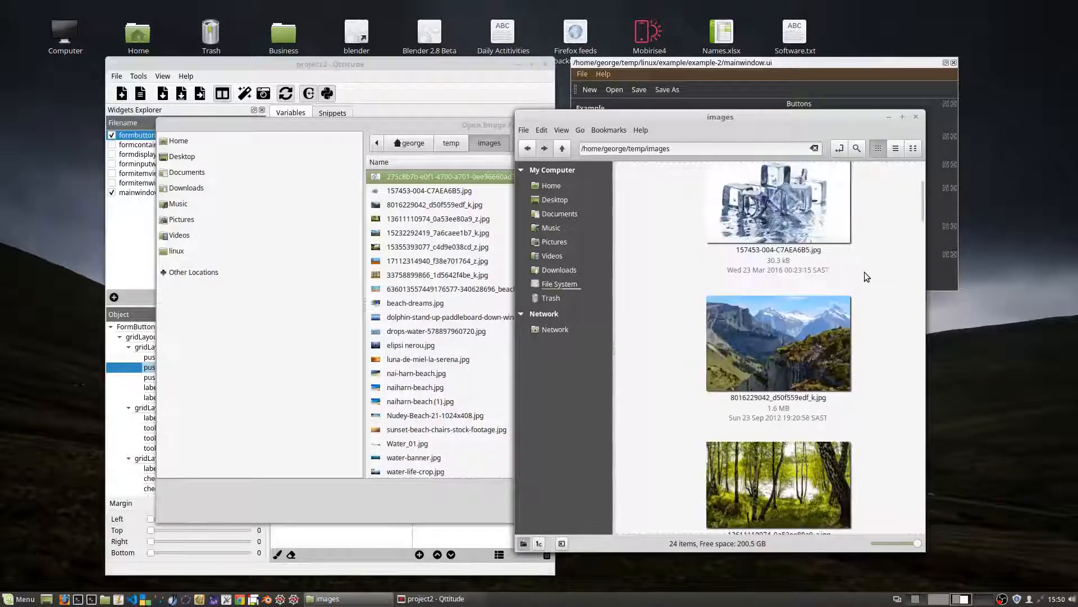
- Extract 16 colors from 275c8b7b-e0f1-4700-a701-0ee96660ad30.jpg, overwrite the duplicate color variables and refresh the form previews
{"action": "left_click", "coordinate": [398, 134]}
{"action": "left_click", "coordinate": [799, 510]}
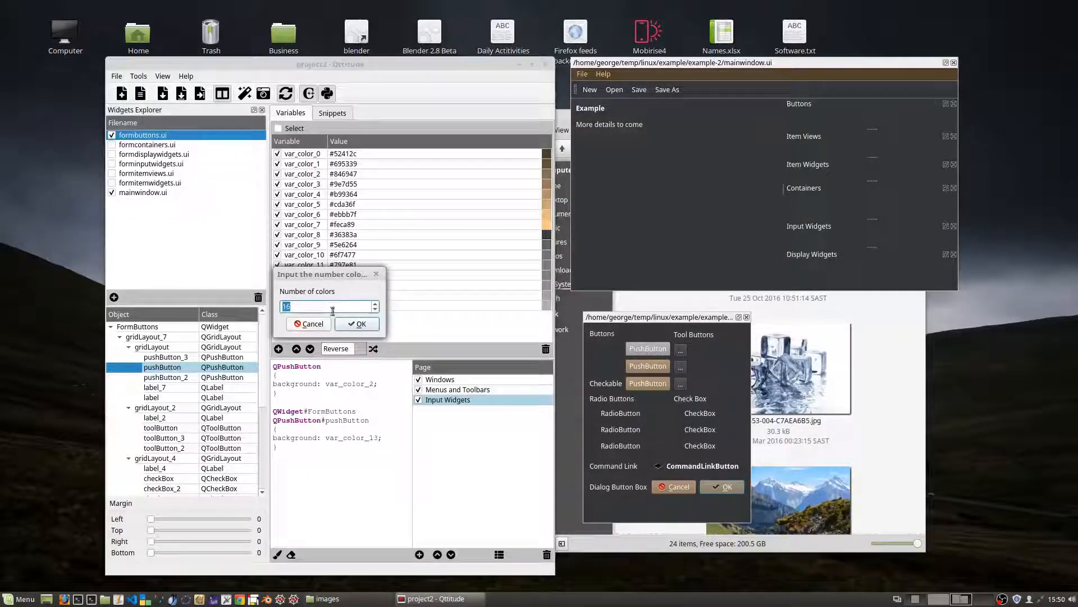
{"action": "left_click", "coordinate": [356, 325]}
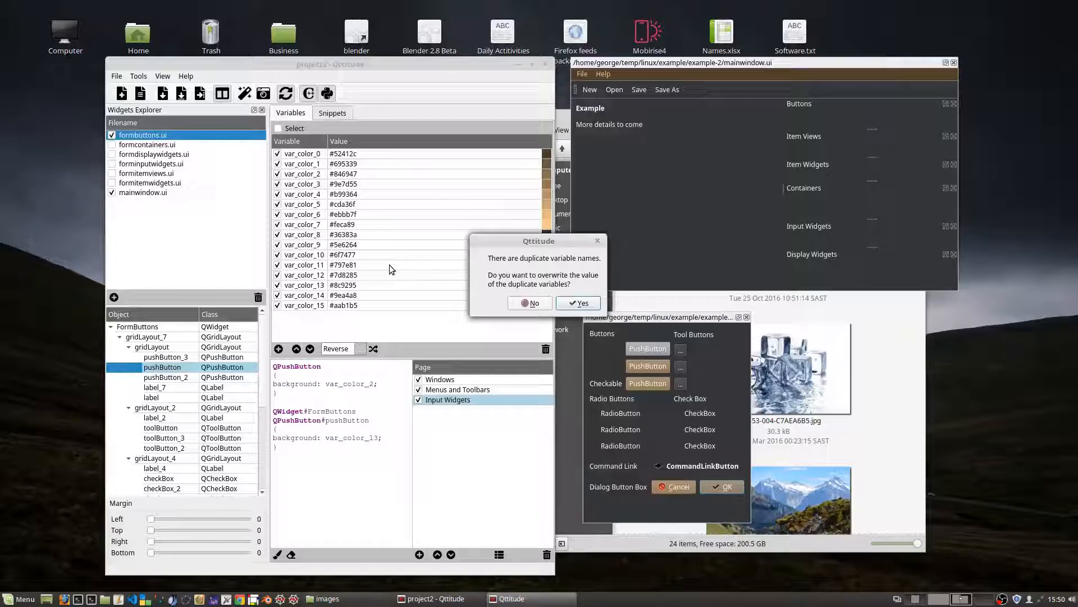
{"action": "left_click", "coordinate": [580, 303]}
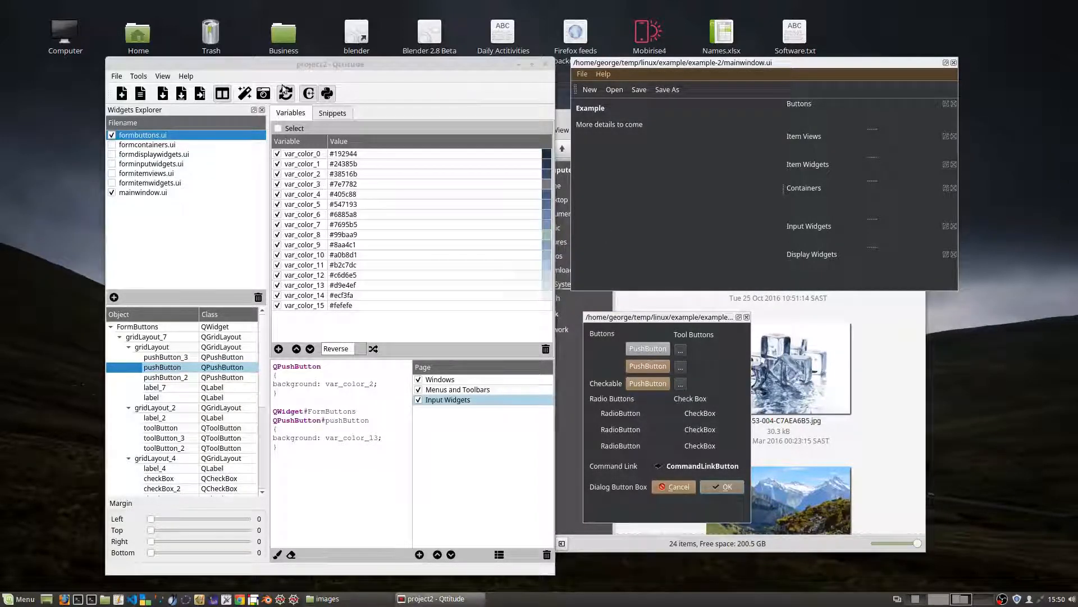
{"action": "left_click", "coordinate": [286, 93]}
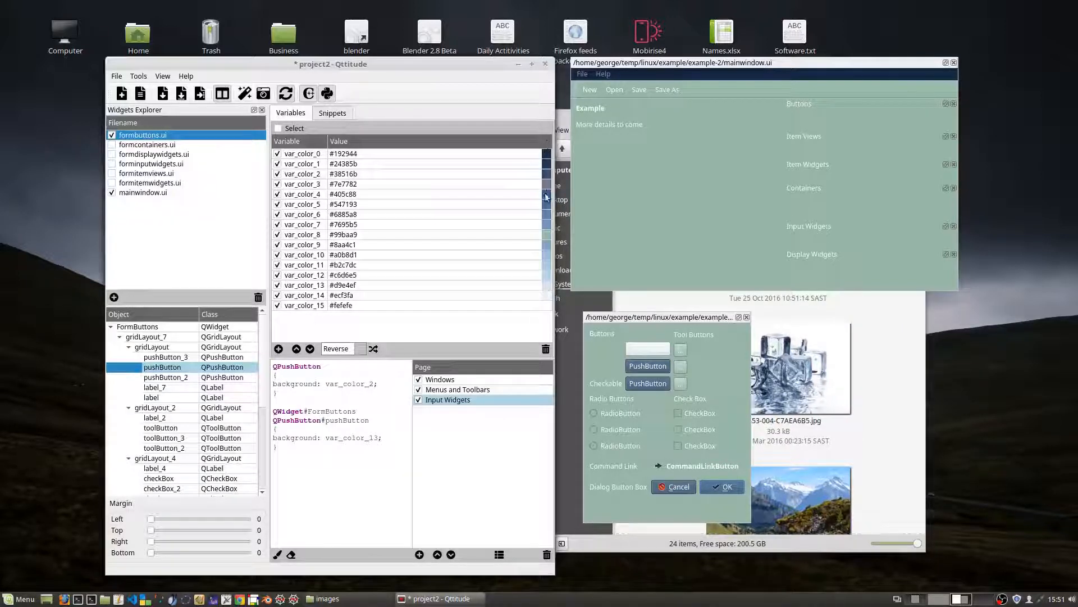
- Sort the color variables by HSV, try another sort order, and re-sort them by SHV
{"action": "left_click", "coordinate": [361, 349]}
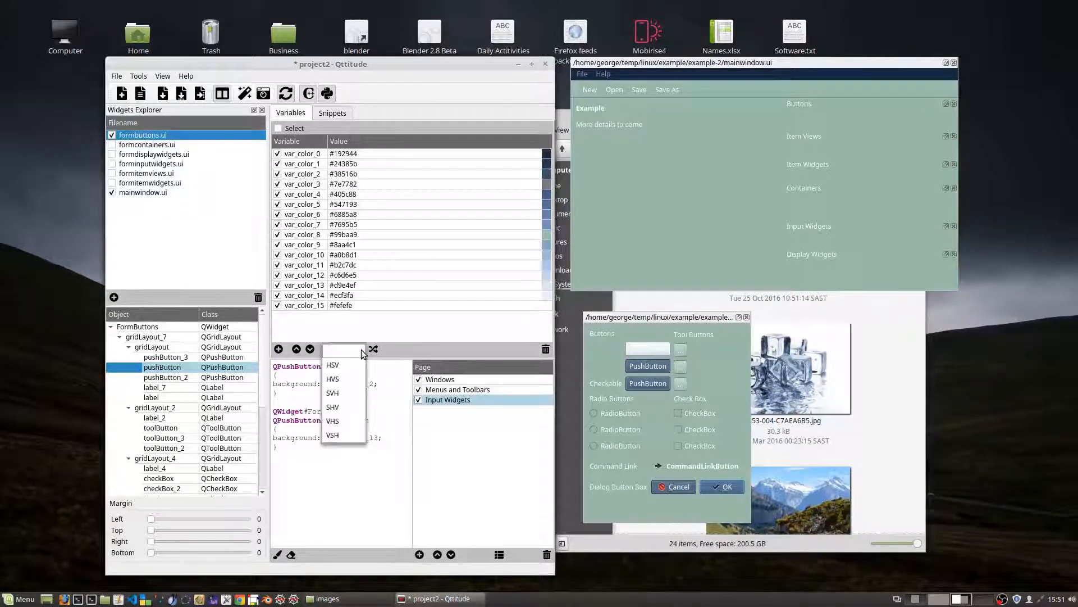
{"action": "left_click", "coordinate": [344, 365]}
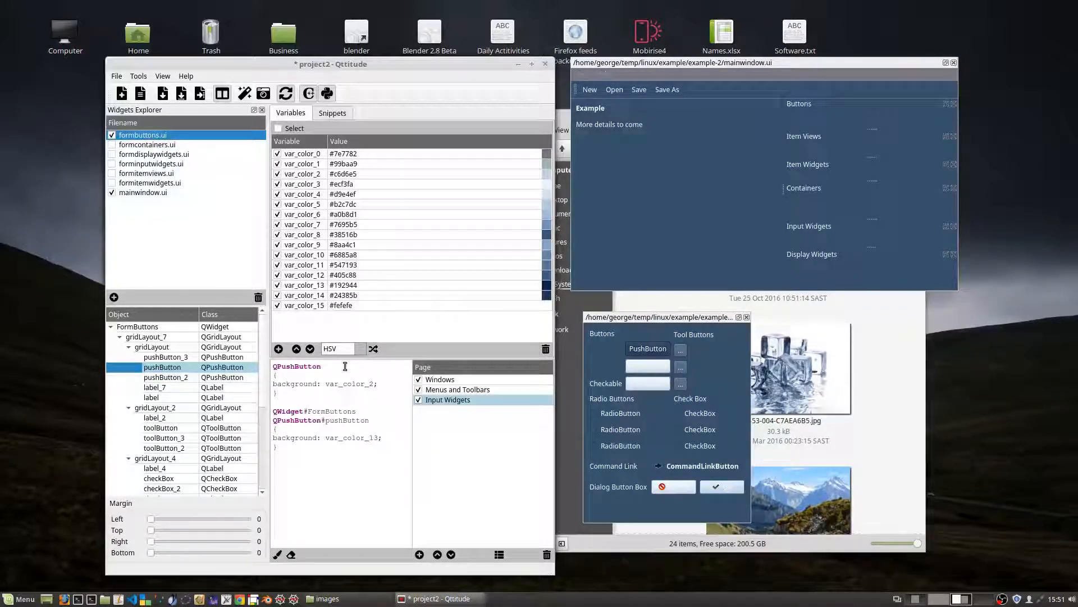
{"action": "left_click", "coordinate": [359, 348]}
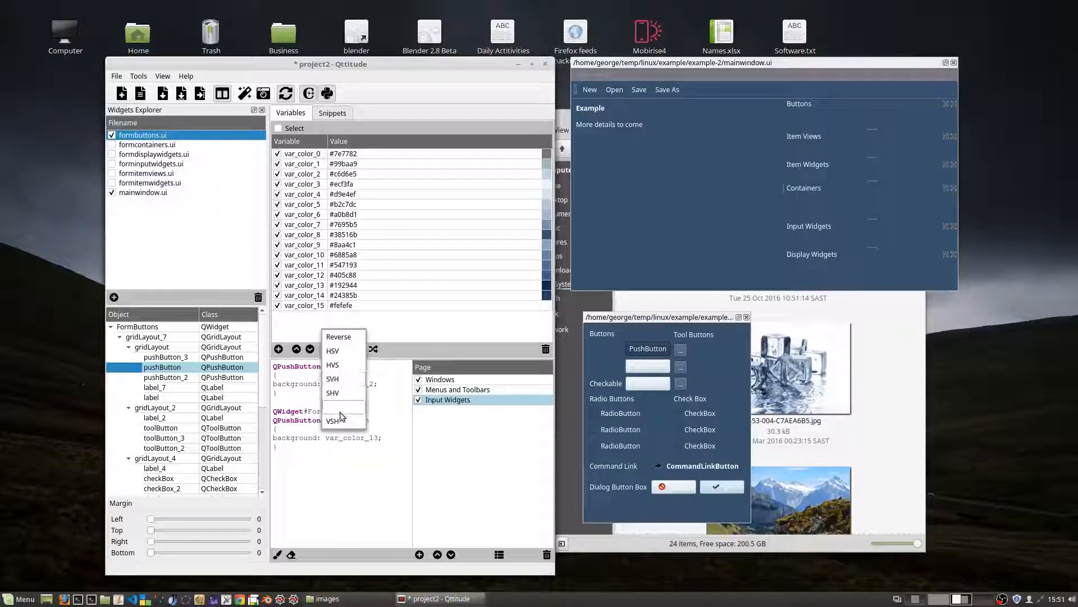
{"action": "key", "text": "Escape"}
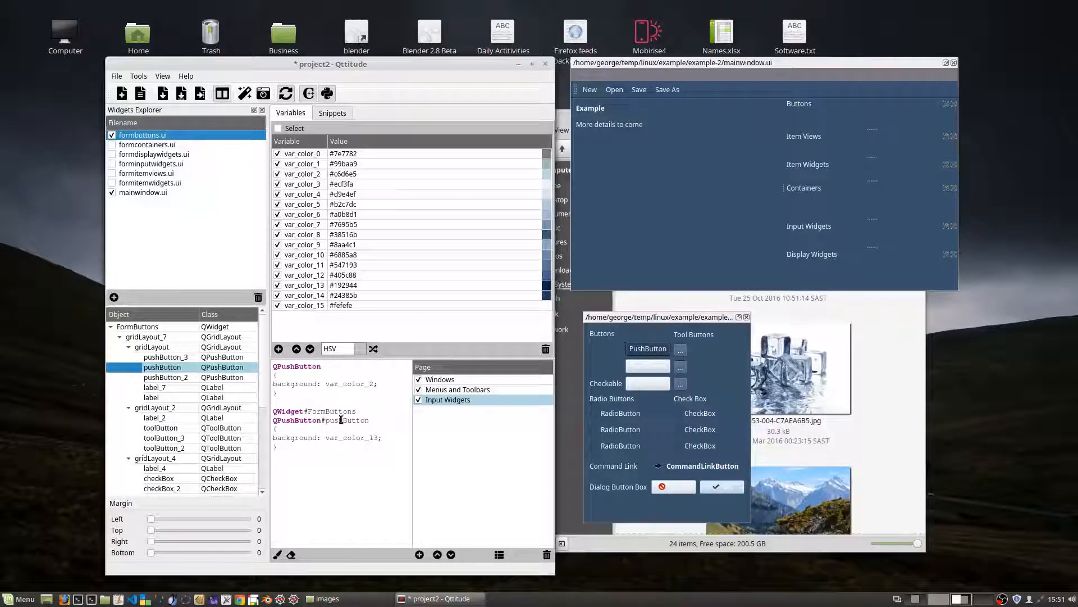
{"action": "scroll", "coordinate": [343, 349], "scroll_direction": "down", "scroll_amount": 4}
{"action": "left_click", "coordinate": [344, 349]}
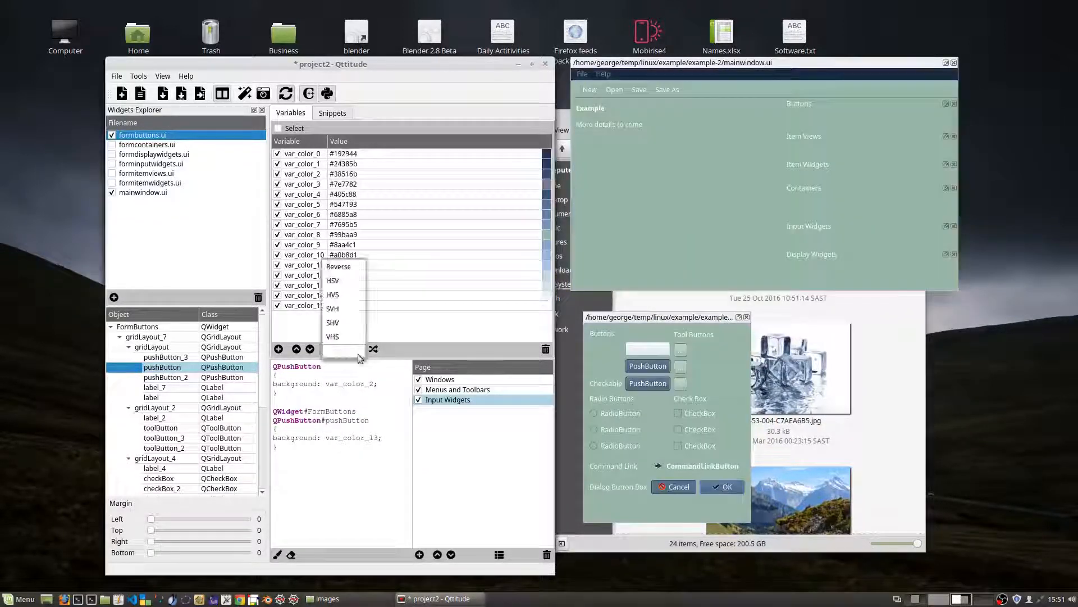
{"action": "left_click", "coordinate": [341, 323]}
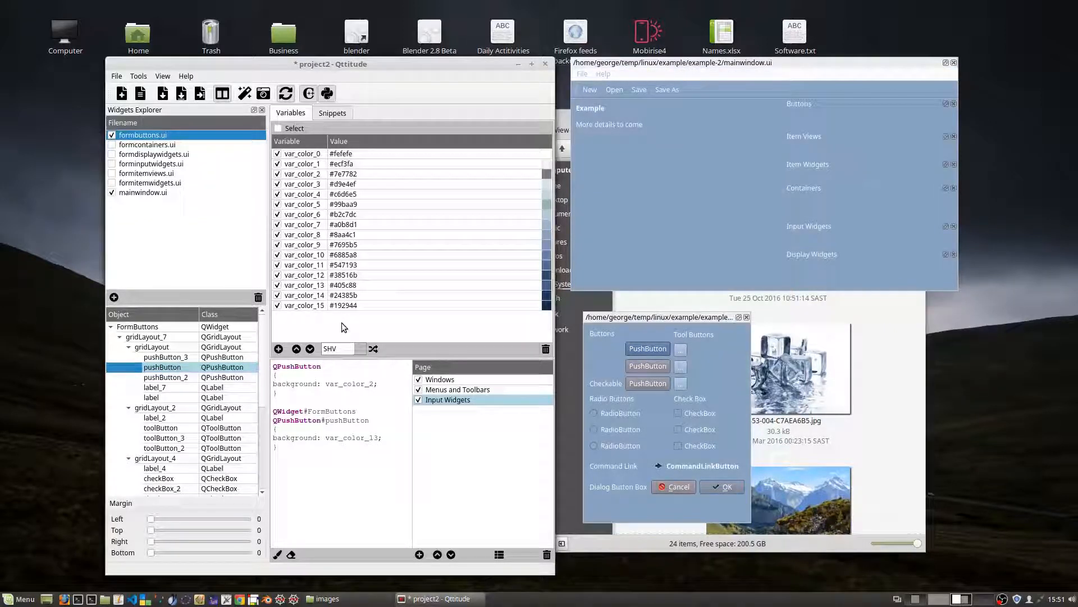
- Randomly shuffle the color variable values several times to compare the resulting themes in the previews
{"action": "left_click", "coordinate": [374, 349]}
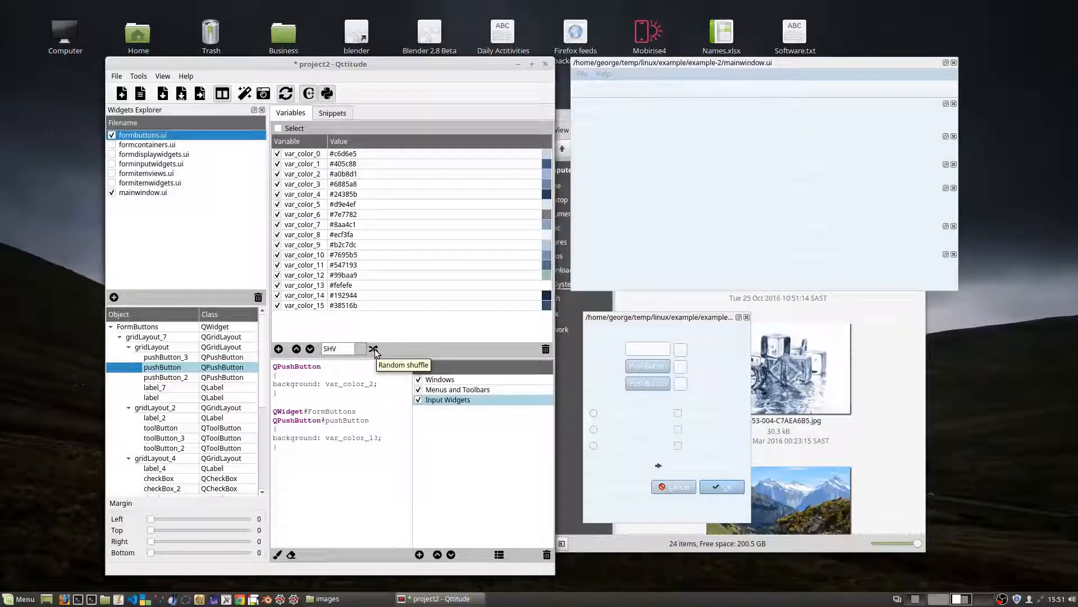
{"action": "left_click", "coordinate": [373, 349]}
{"action": "left_click", "coordinate": [374, 349]}
{"action": "left_click", "coordinate": [373, 349]}
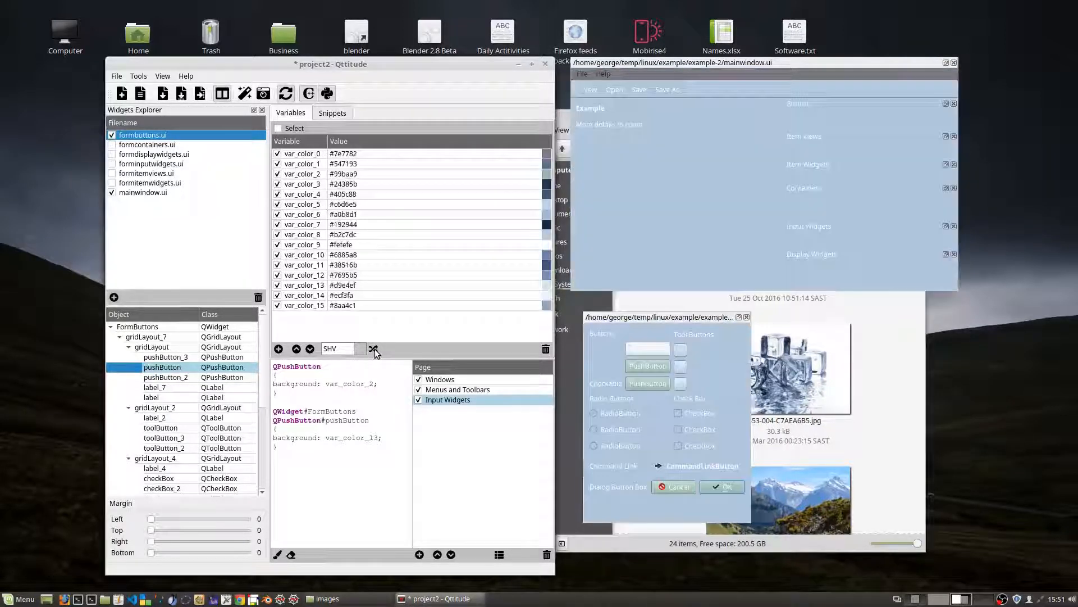
{"action": "left_click", "coordinate": [373, 349]}
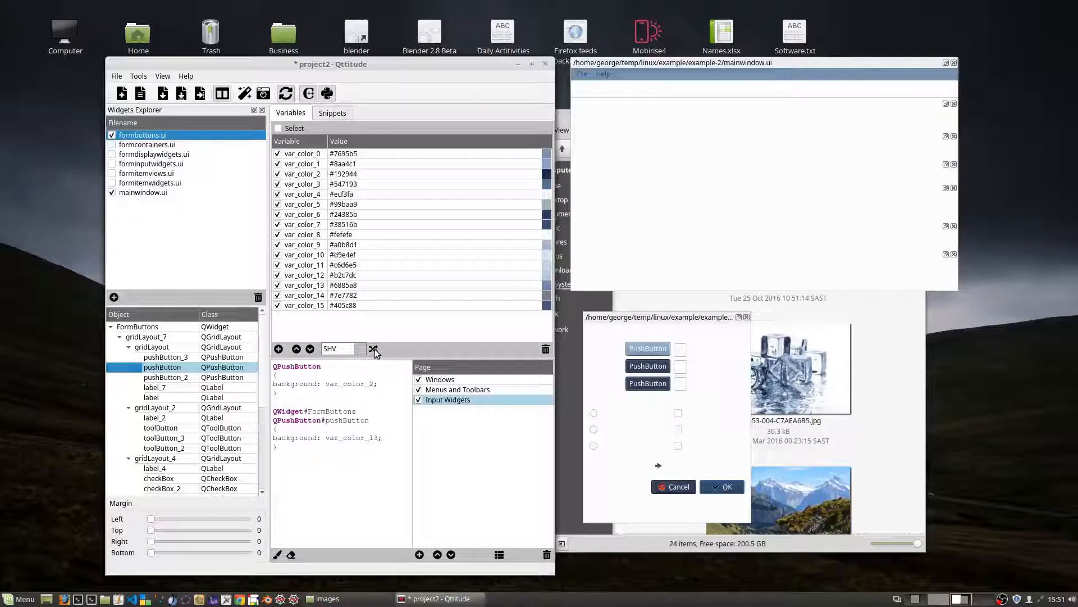
{"action": "left_click", "coordinate": [373, 349]}
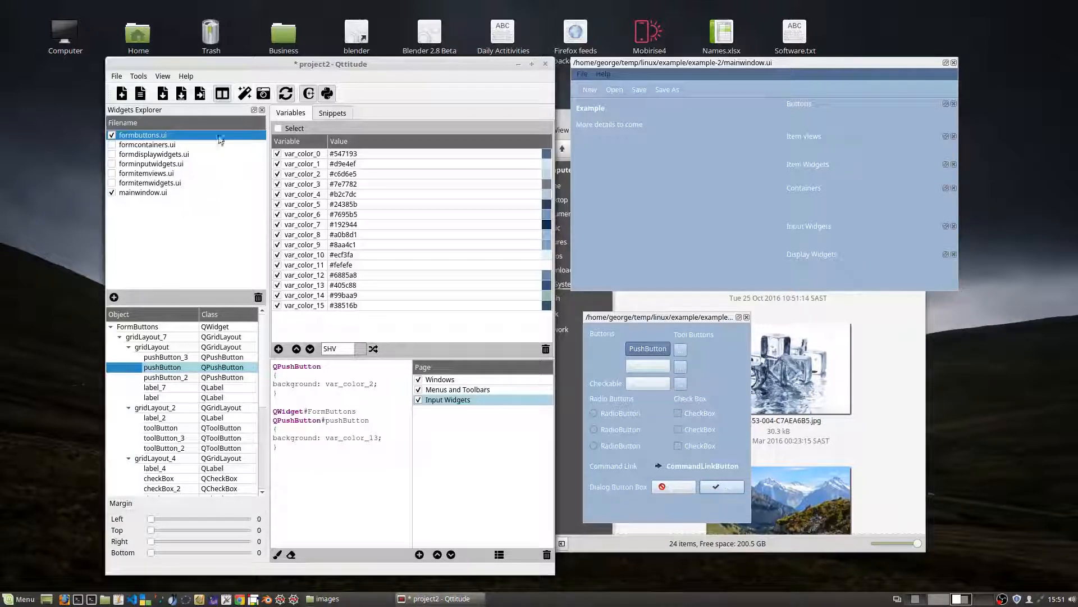
- Start exporting the stylesheet and enter stylesheet2.qss as its file name
{"action": "left_click", "coordinate": [201, 94]}
{"action": "left_click_drag", "start_coordinate": [284, 121], "coordinate": [451, 168]}
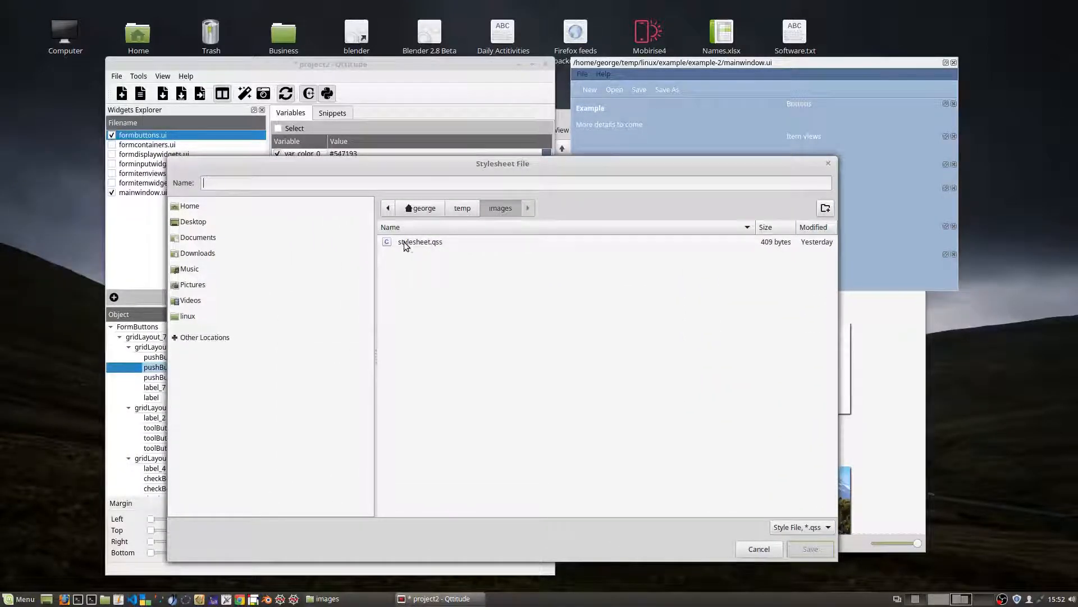
{"action": "type", "text": "stylesheet"}
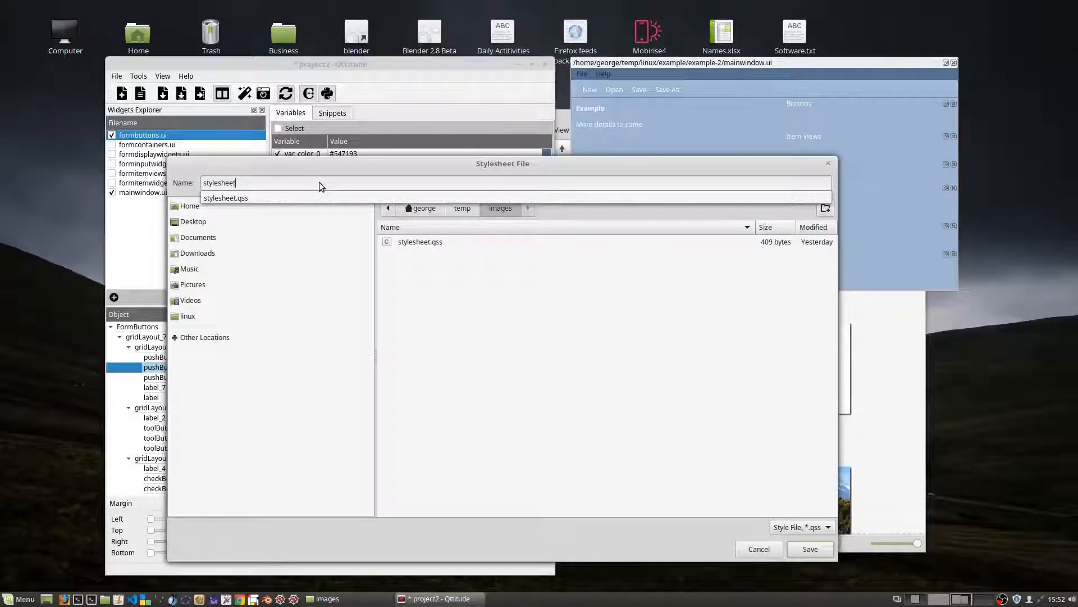
{"action": "type", "text": "2."}
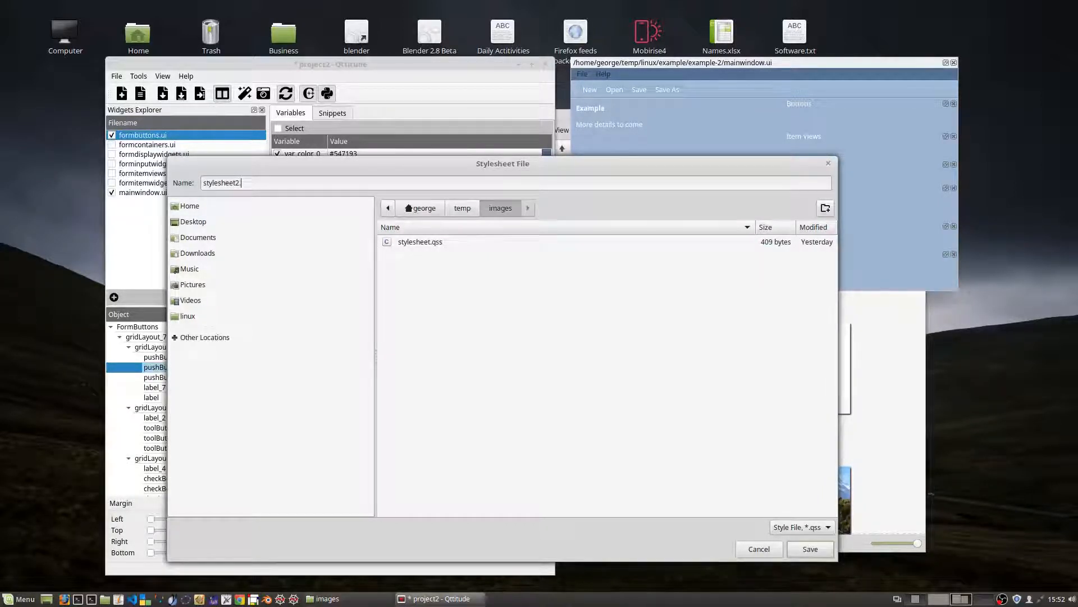
{"action": "type", "text": "qss"}
- Choose the temp/linux/example/example-2 folder, change the export name to stylesheet.qss and save the file
{"action": "left_click", "coordinate": [469, 211]}
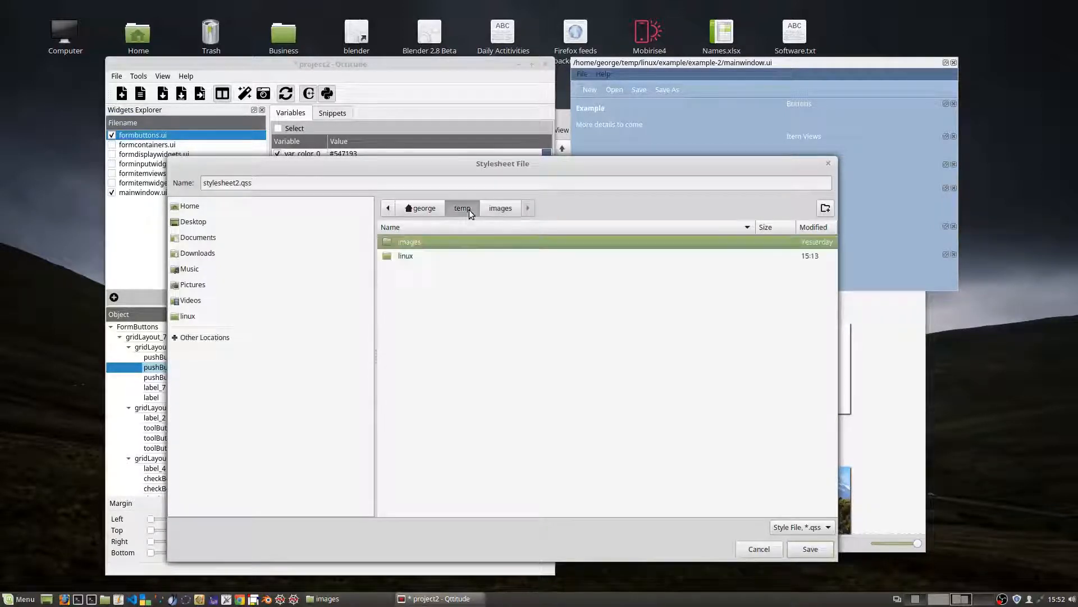
{"action": "double_click", "coordinate": [402, 257]}
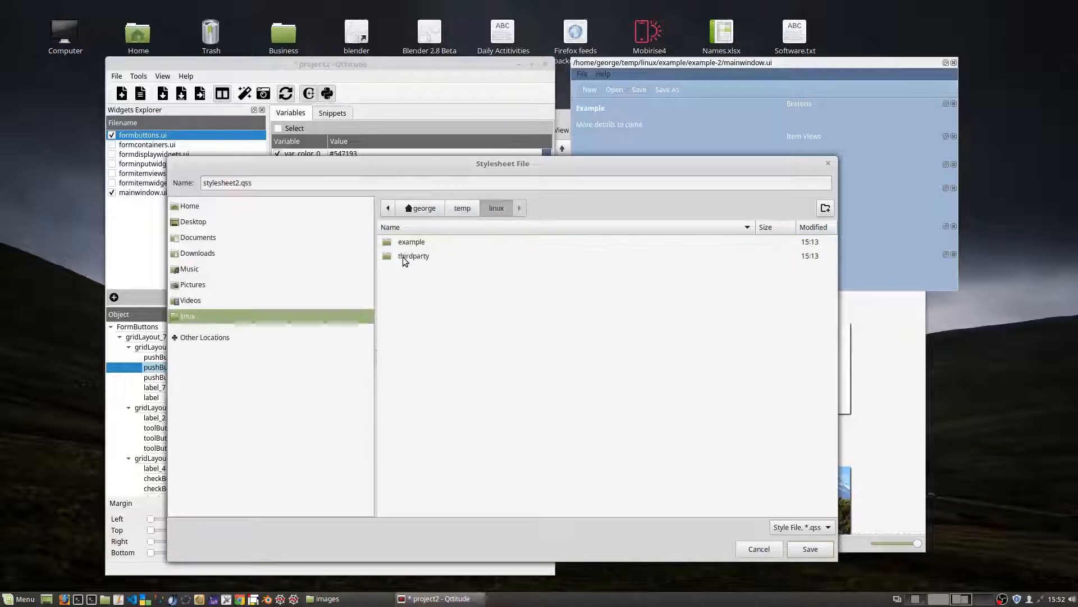
{"action": "double_click", "coordinate": [410, 242]}
{"action": "double_click", "coordinate": [410, 253]}
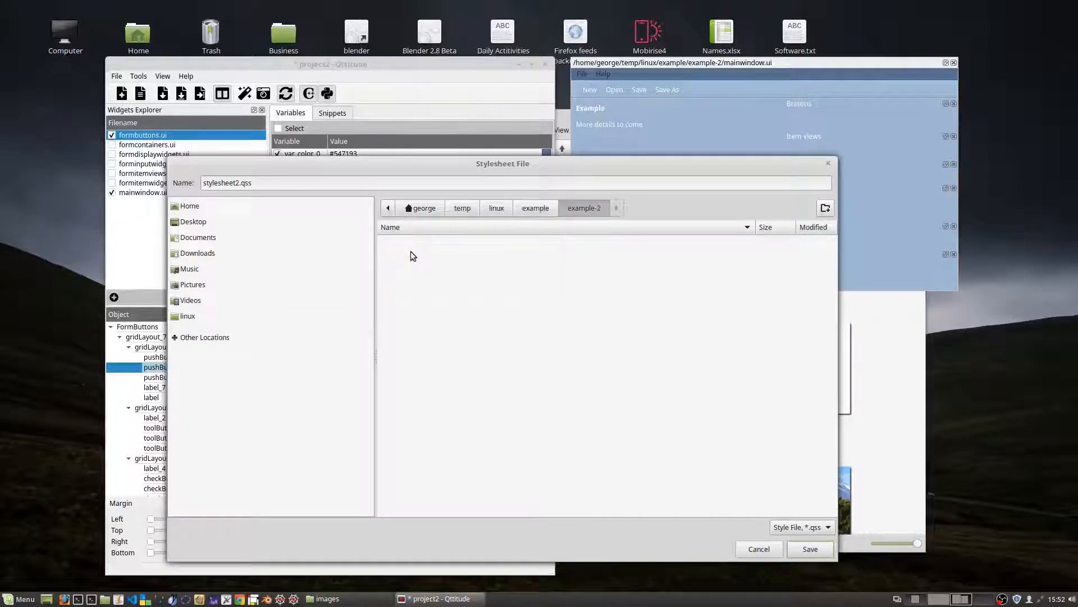
{"action": "left_click", "coordinate": [239, 183]}
{"action": "key", "text": "BackSpace"}
{"action": "left_click", "coordinate": [805, 547]}
{"action": "left_click", "coordinate": [790, 542]}
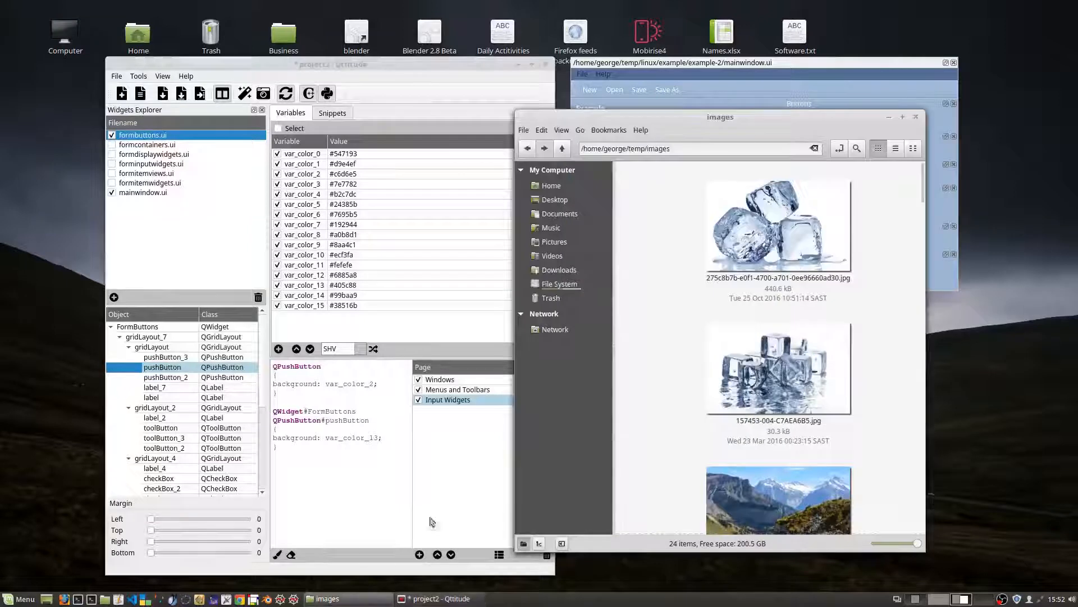
- In the file manager, browse to linux/example/example-2 and open the exported stylesheet.qss in the text editor
{"action": "left_click", "coordinate": [562, 148]}
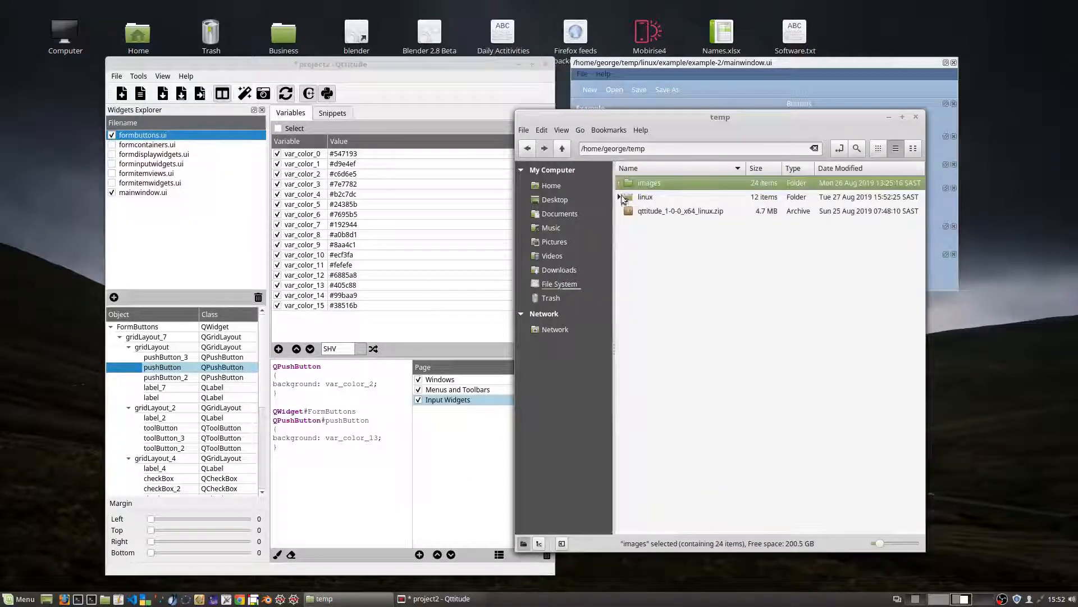
{"action": "double_click", "coordinate": [646, 199]}
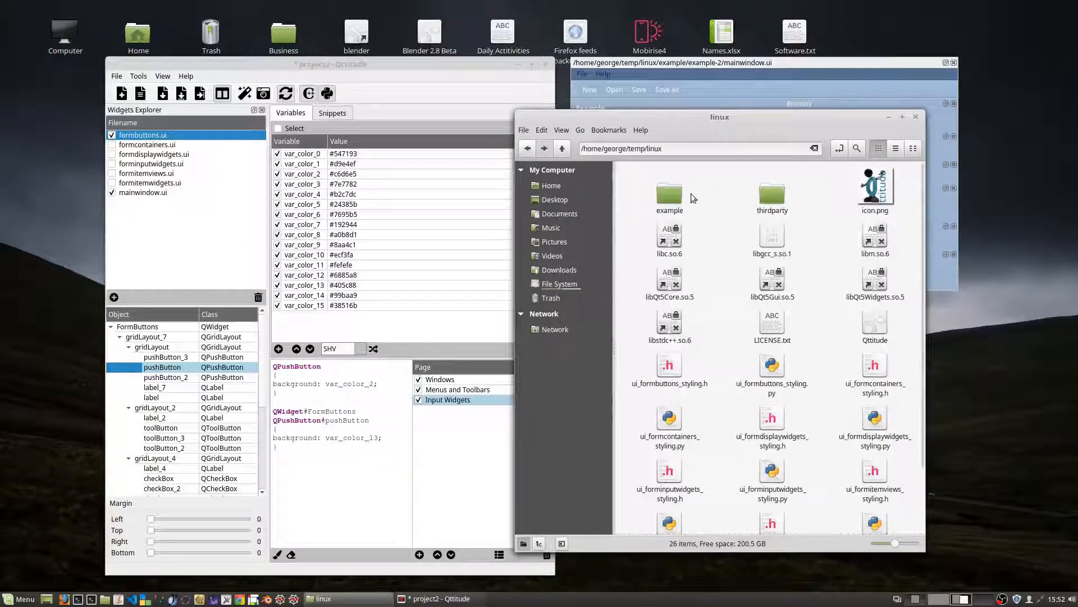
{"action": "double_click", "coordinate": [670, 199]}
{"action": "double_click", "coordinate": [775, 191]}
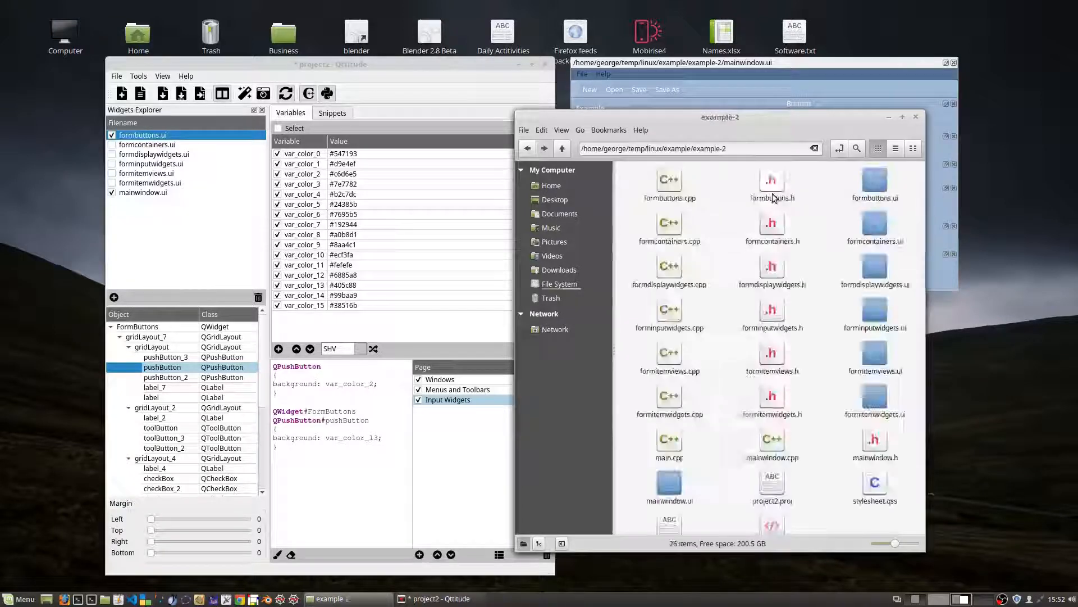
{"action": "scroll", "coordinate": [851, 463], "scroll_direction": "down", "scroll_amount": 1}
{"action": "left_click", "coordinate": [870, 462]}
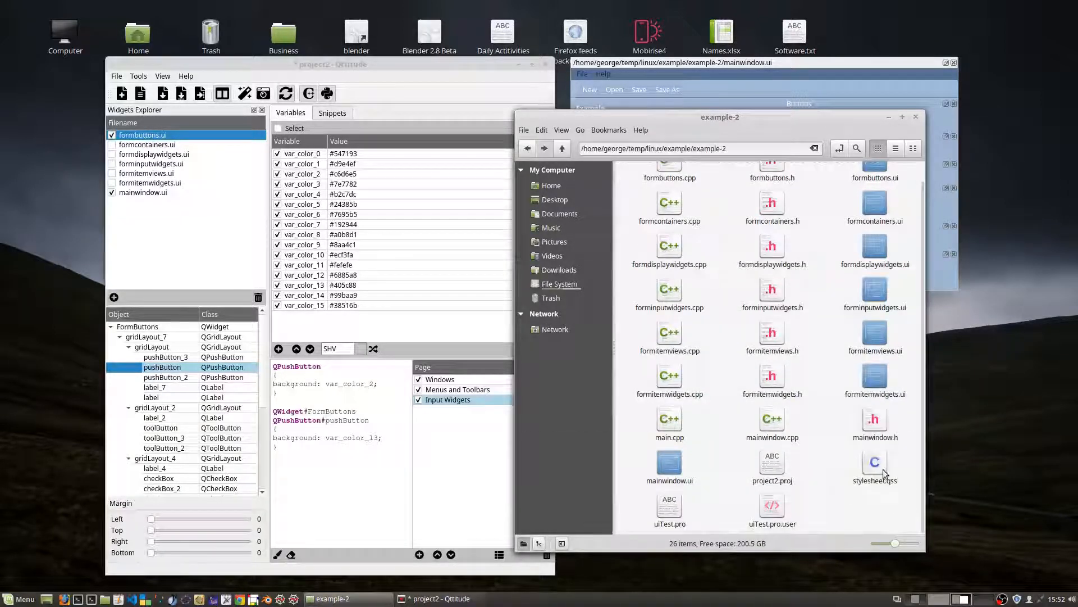
{"action": "right_click", "coordinate": [879, 466]}
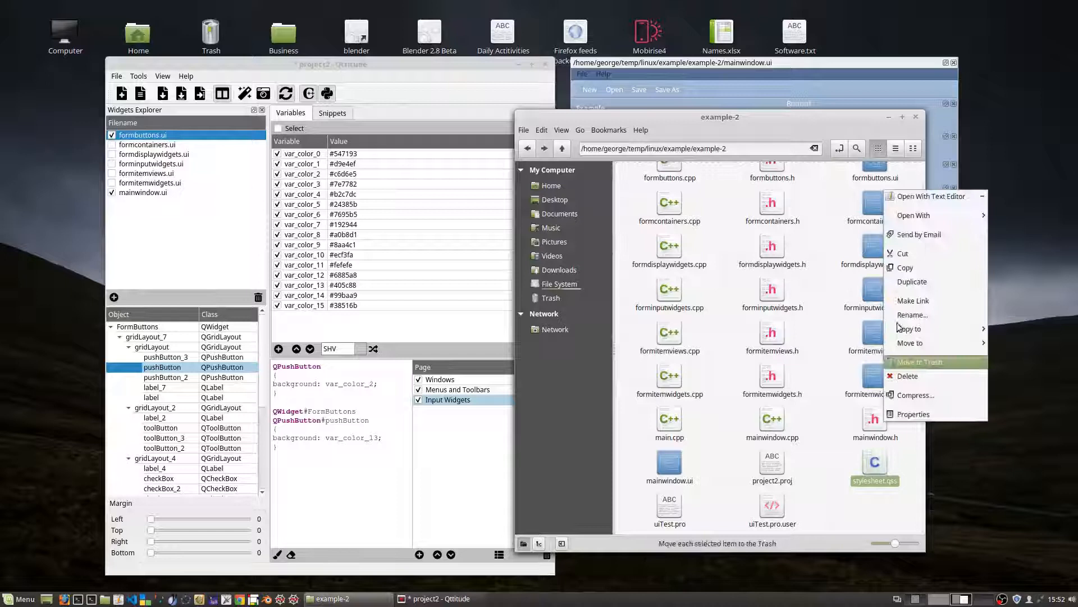
{"action": "left_click", "coordinate": [916, 196]}
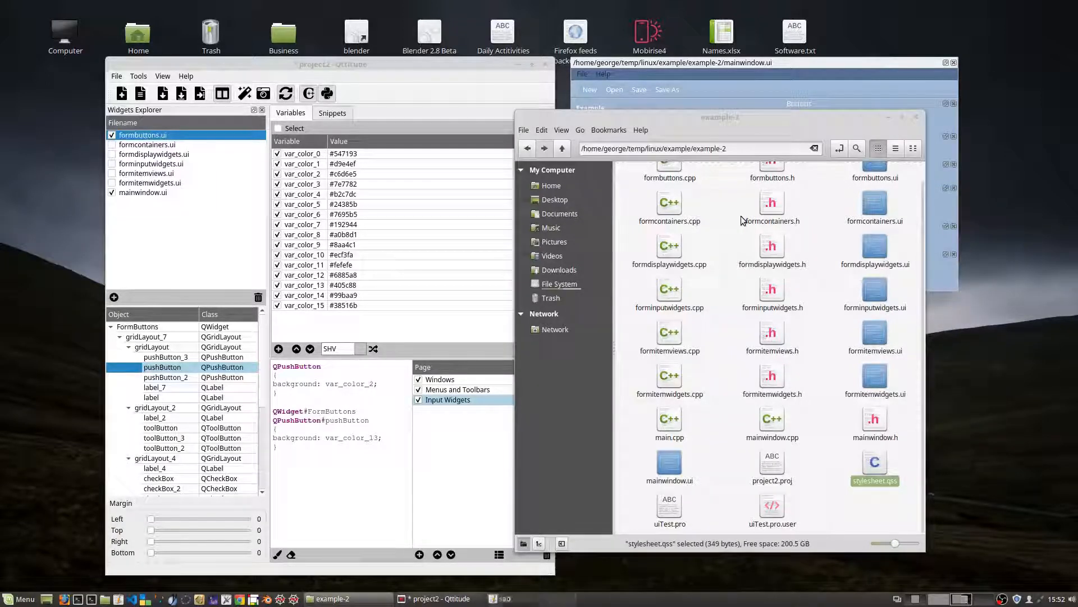